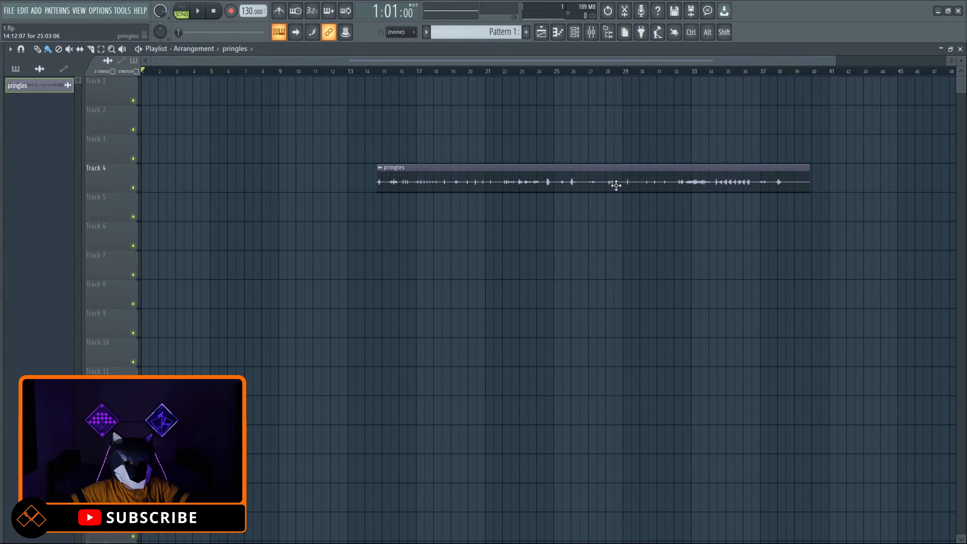
Move the pringles audio clip to the start of Track 3 and slice it between bars 10 and 11
drag(616, 186, 392, 163)
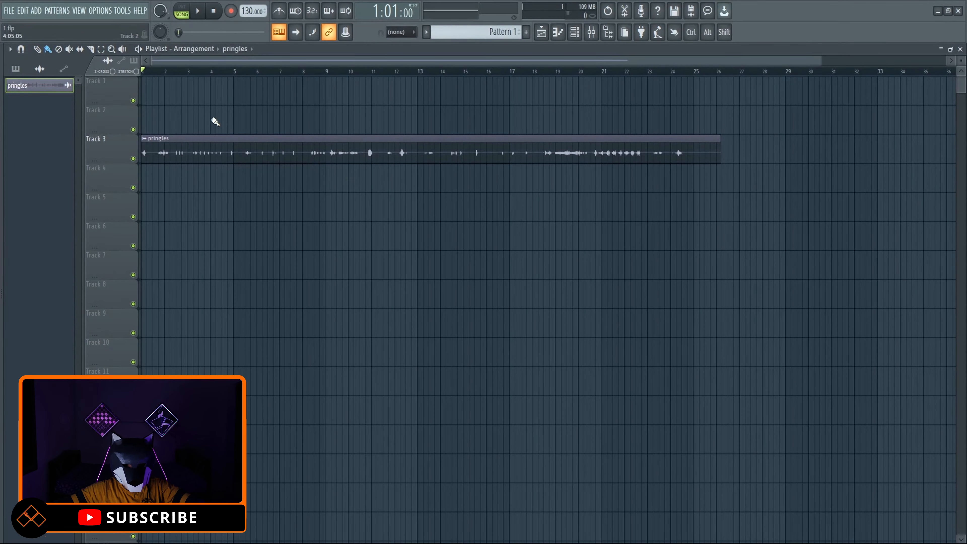
click(93, 50)
scroll(367, 232, up, 6)
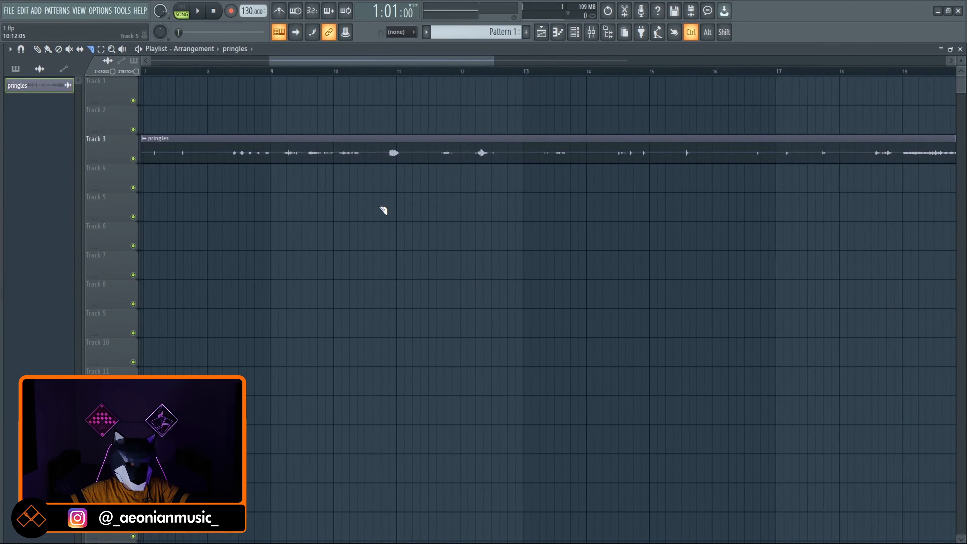
drag(372, 74, 386, 87)
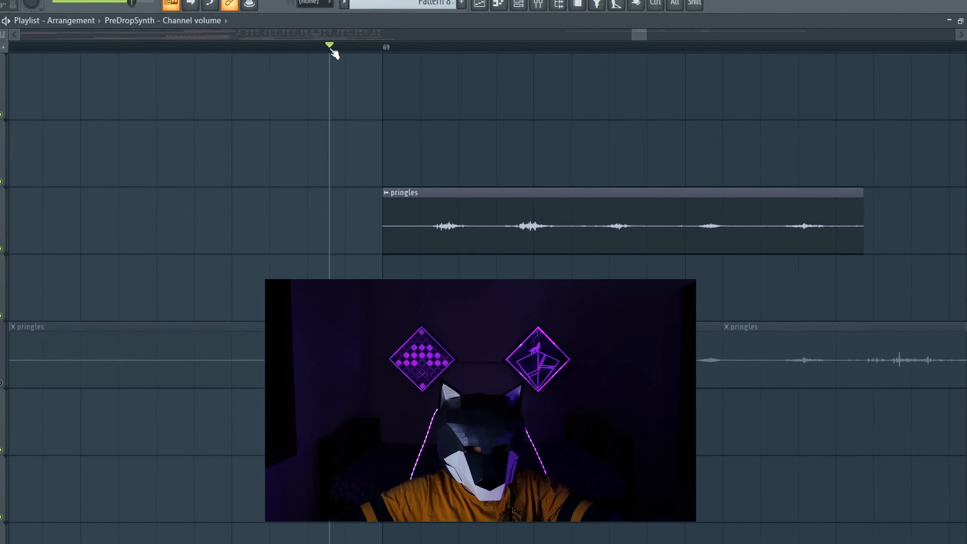
Play back the sliced pringles segments, starting with the one at bar 69
key(space)
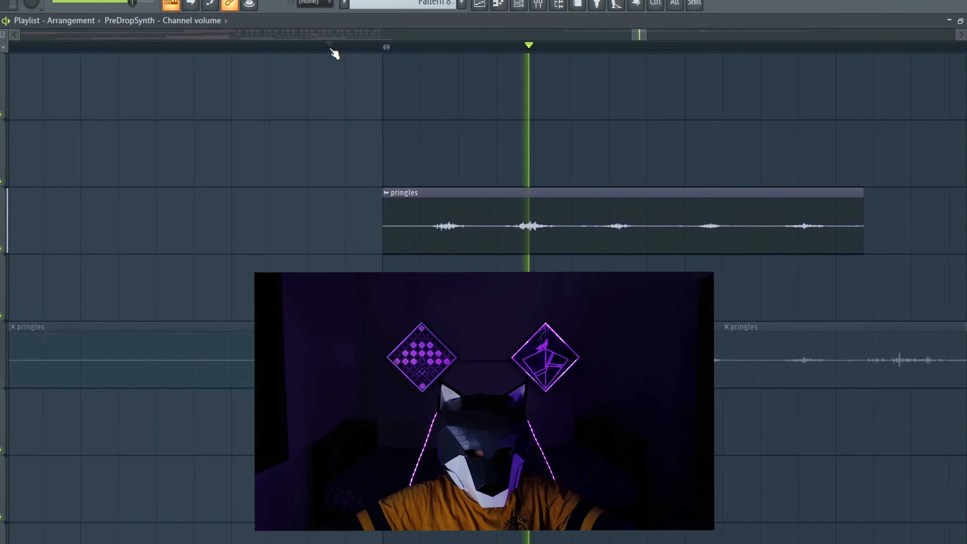
key(space)
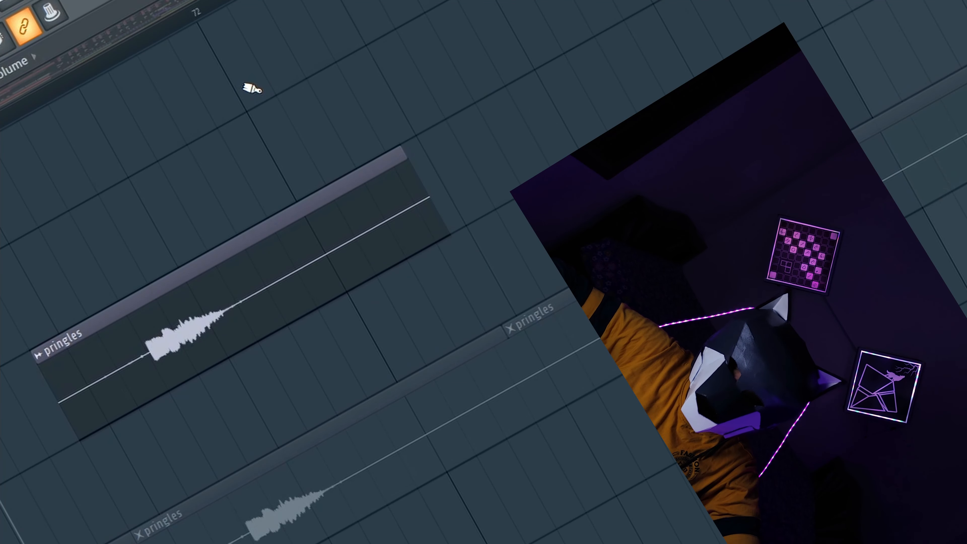
key(space)
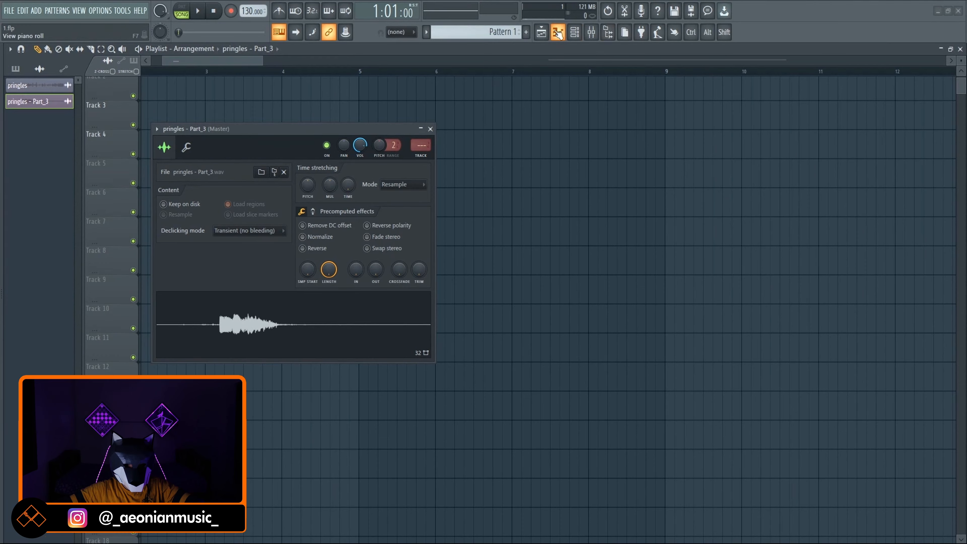
Add a Serum instrument to the channel rack
click(573, 35)
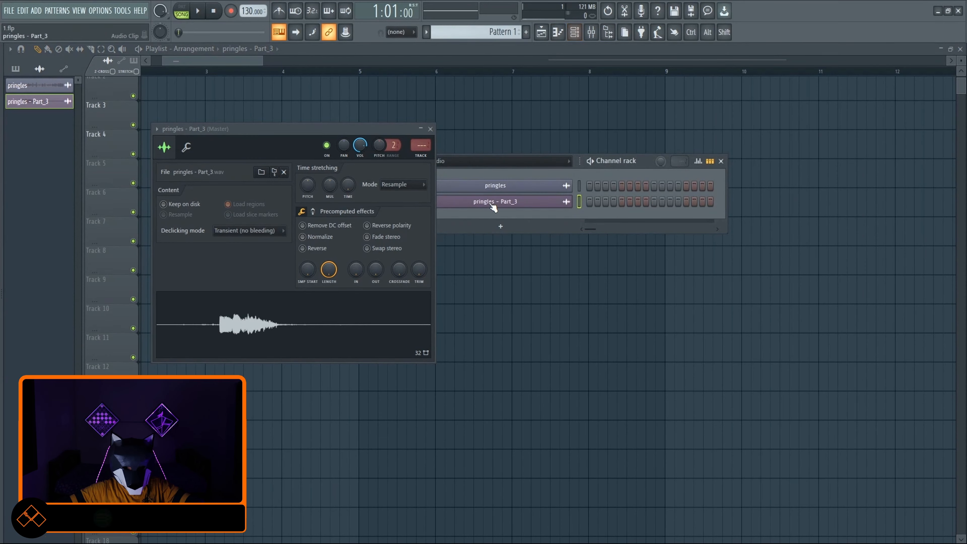
click(502, 228)
click(541, 210)
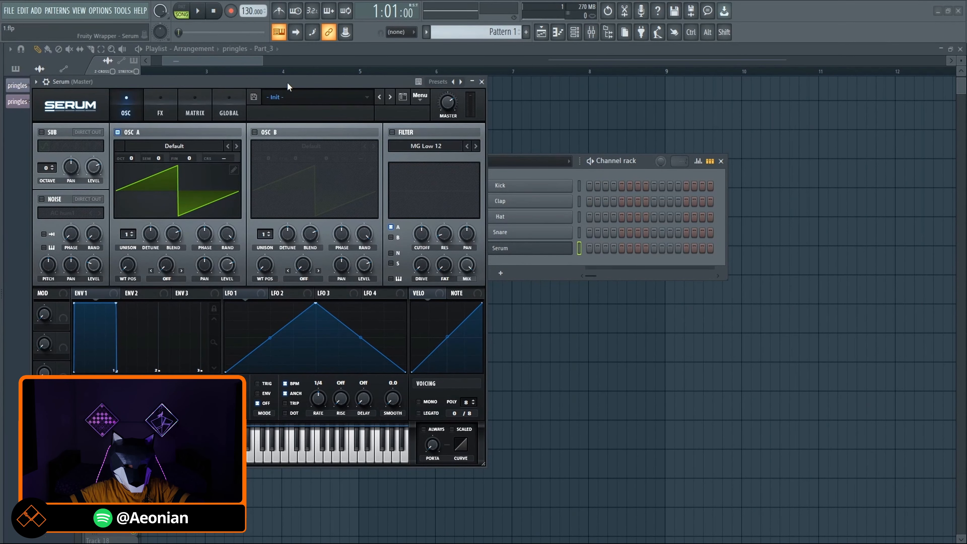
Load the pringles - Part_3 sample as Serum's oscillator A wavetable and close the sample's channel settings
drag(287, 87, 683, 99)
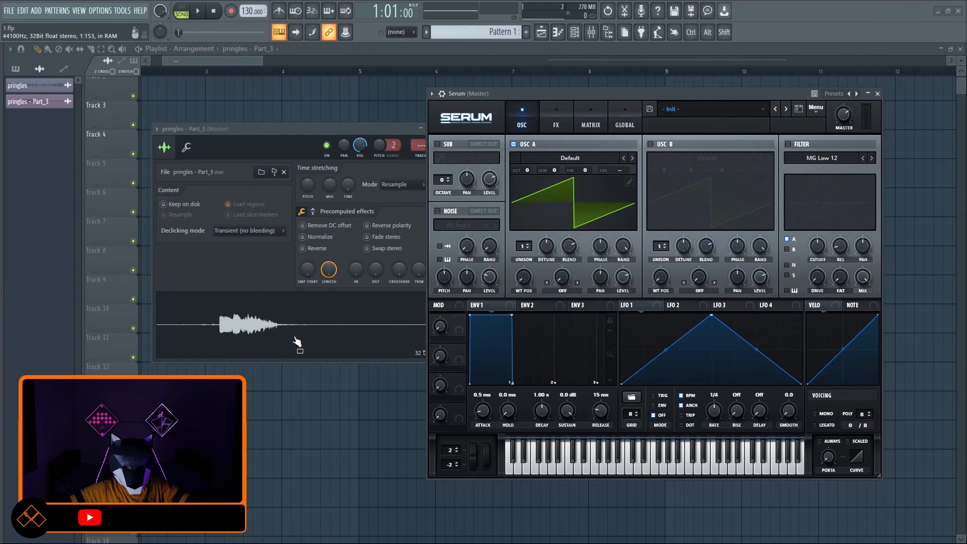
drag(287, 340, 566, 216)
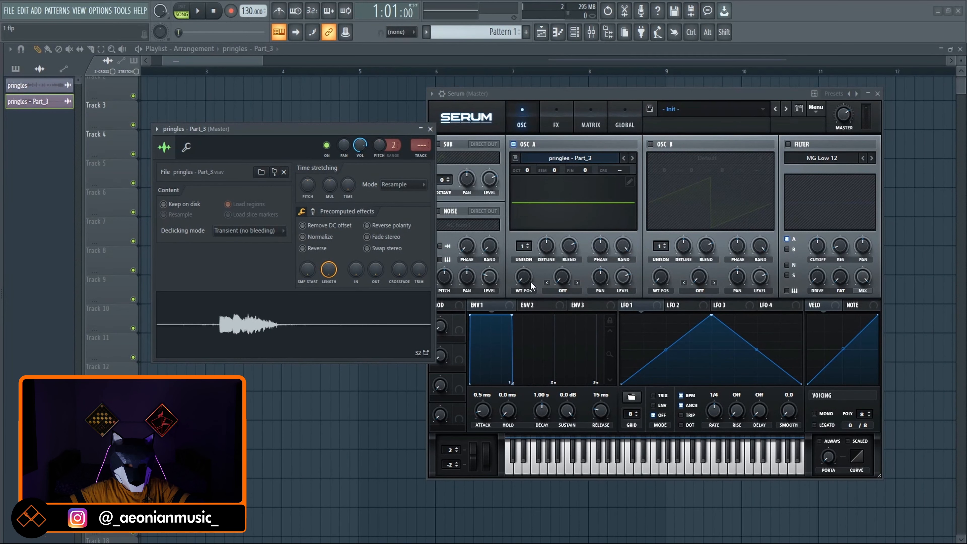
click(434, 129)
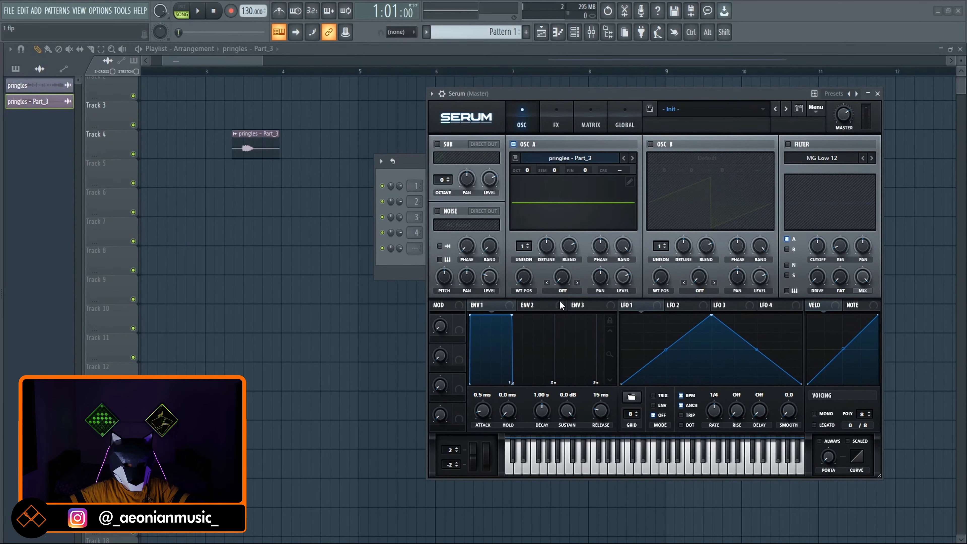
drag(604, 93, 496, 91)
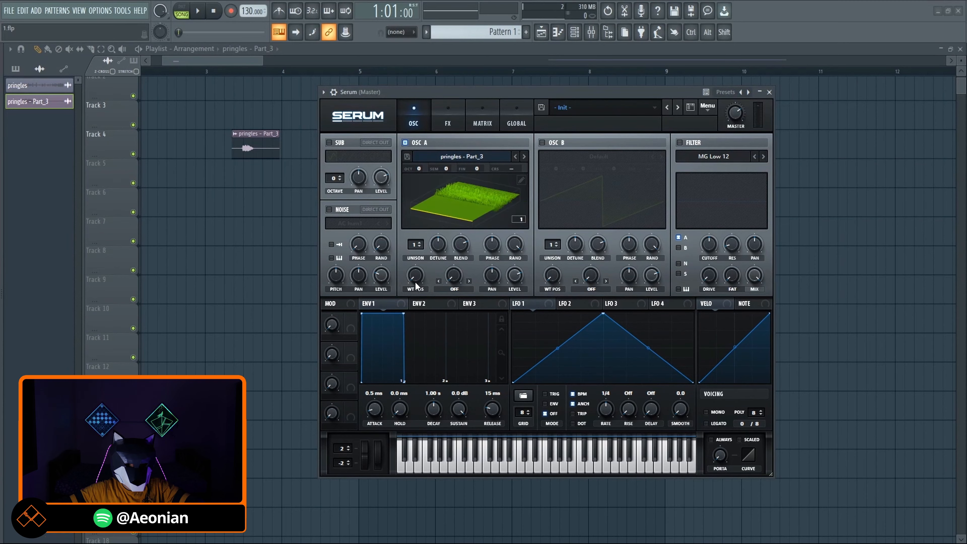
Set oscillator A's wavetable position to 197, audition notes and fine-tune the position by ear
drag(408, 207, 422, 196)
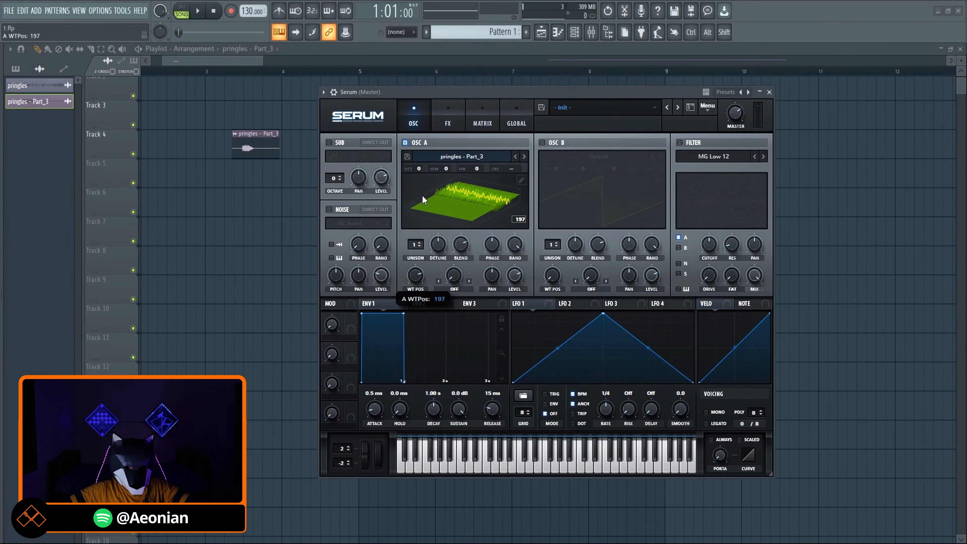
key(v)
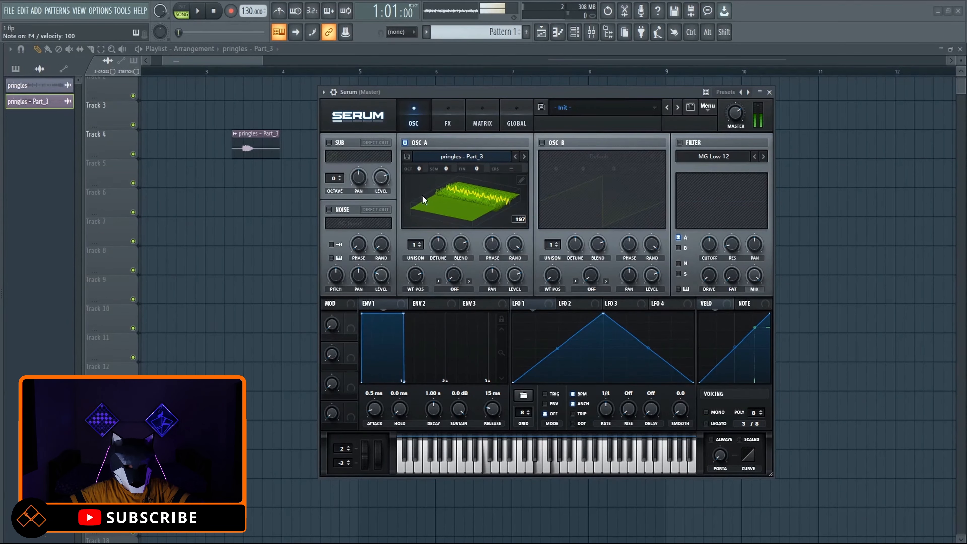
key(b)
mouse_move(415, 275)
mouse_down()
mouse_move(410, 306)
mouse_move(417, 274)
mouse_up()
key(b)
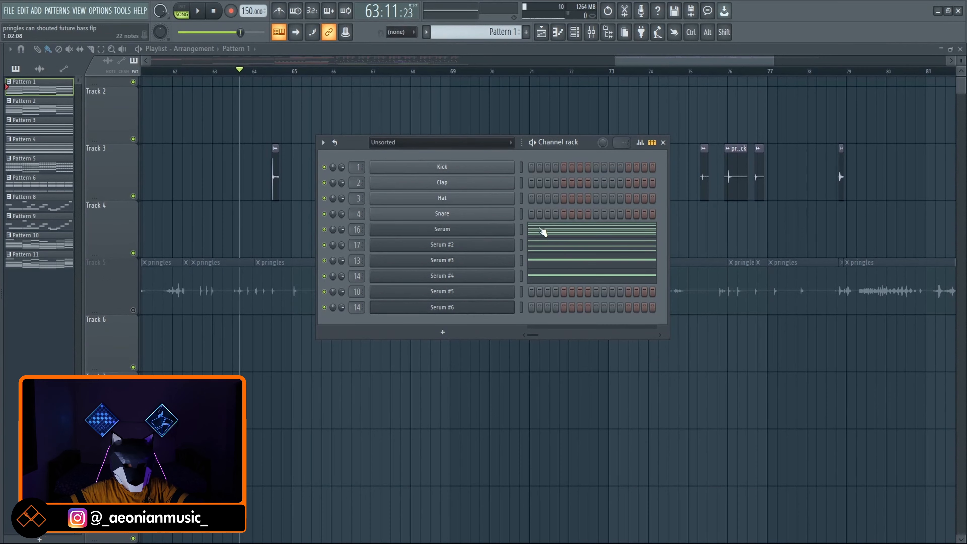
Open the first Serum patch and examine both oscillators' wavetables in 3D and the Analog noise sources
click(457, 231)
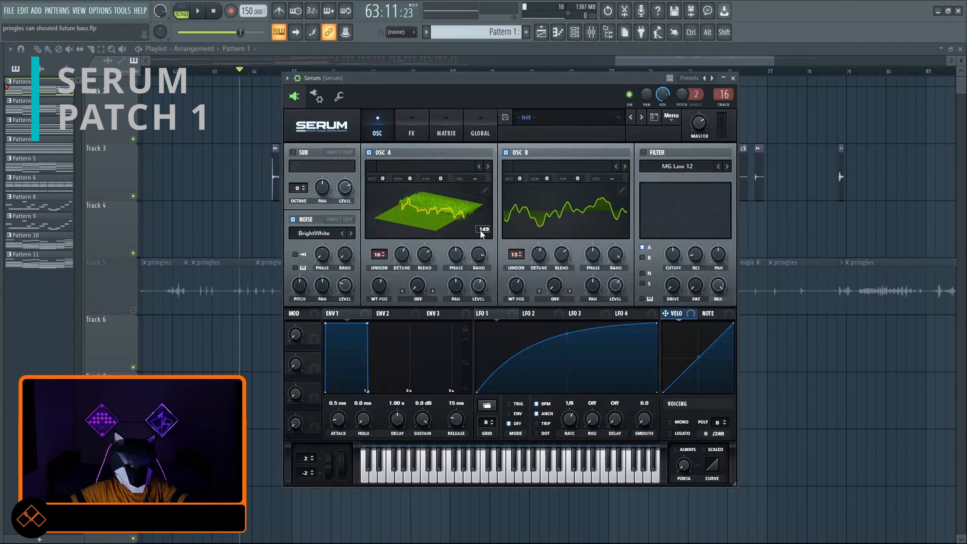
click(483, 233)
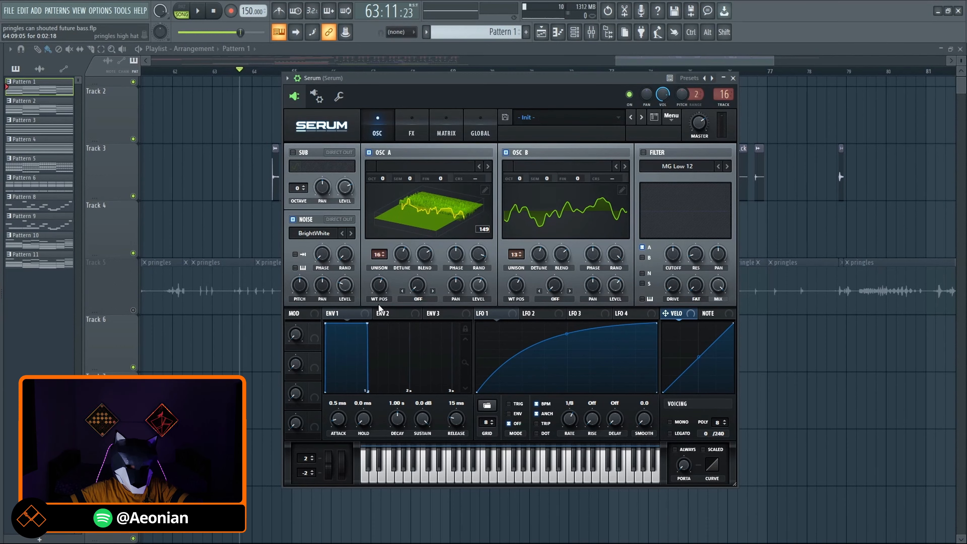
click(586, 232)
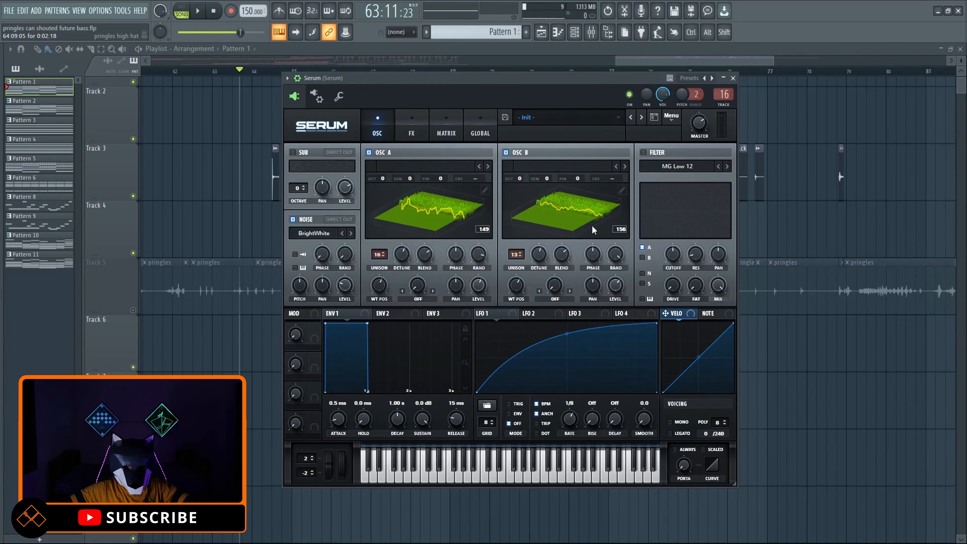
click(328, 234)
mouse_move(329, 248)
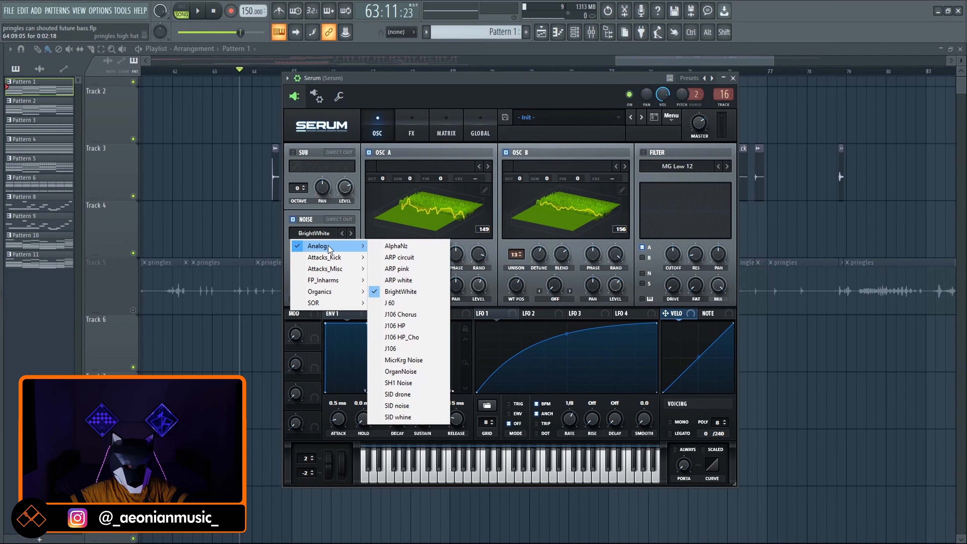
click(331, 214)
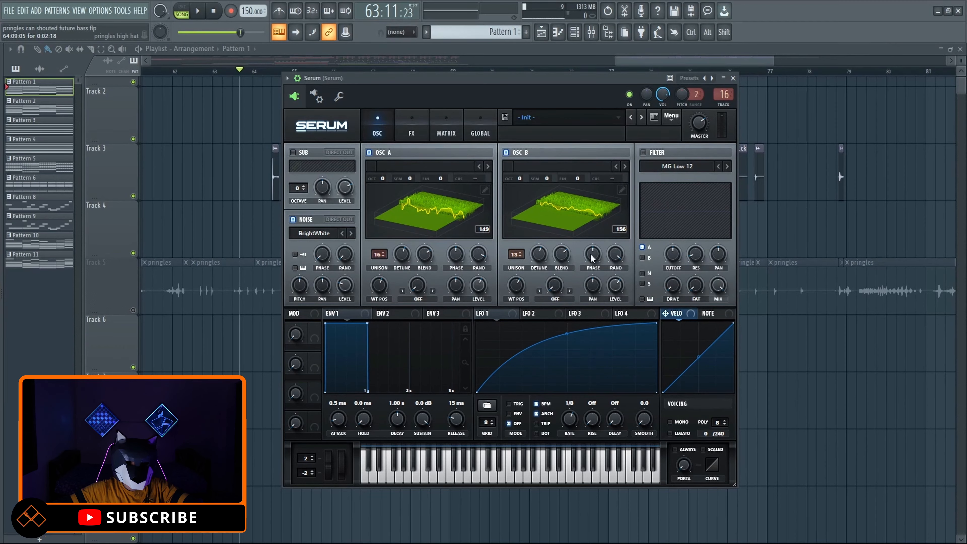
Review the first Serum patch's FX, Matrix and Global pages
click(413, 128)
click(447, 129)
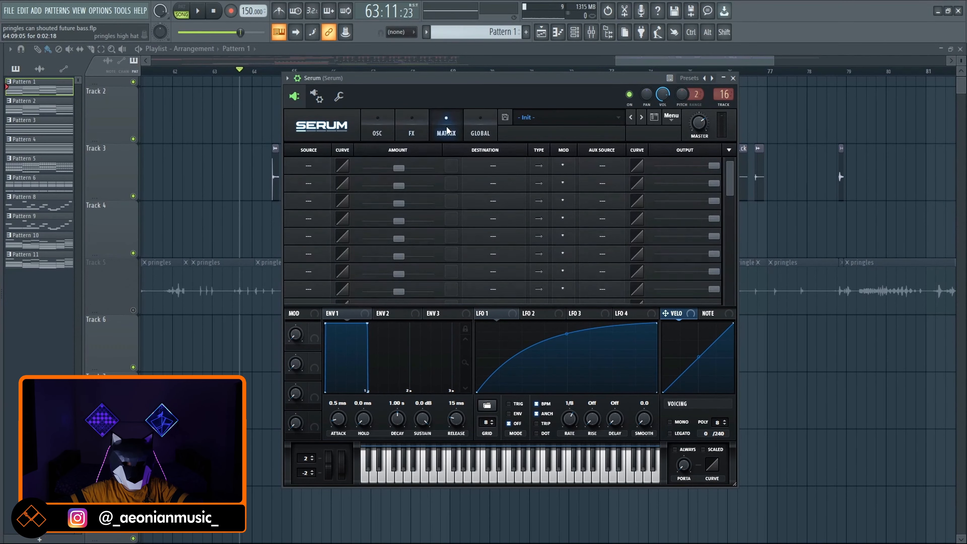
click(481, 132)
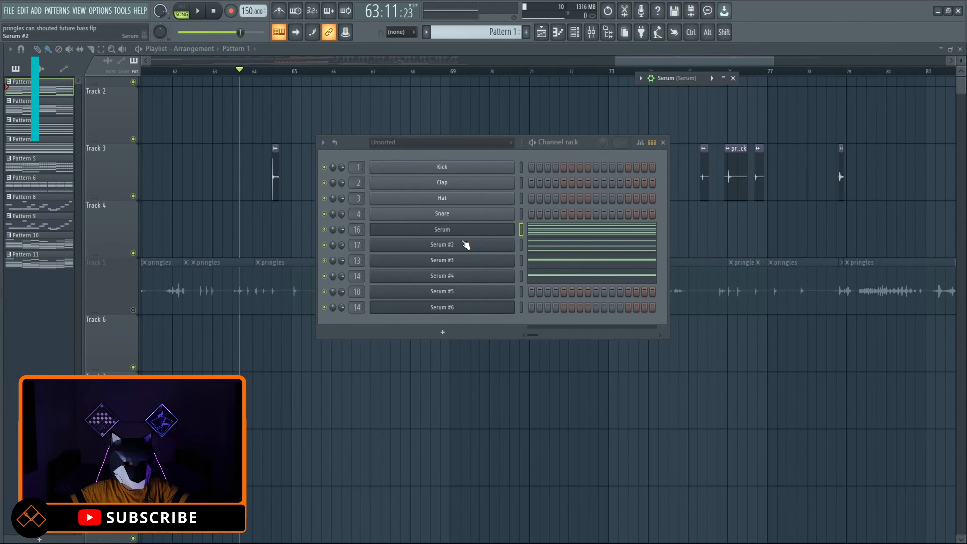
Open Serum #2 and examine oscillator A's wavetable in 3D and in the wavetable editor
click(475, 246)
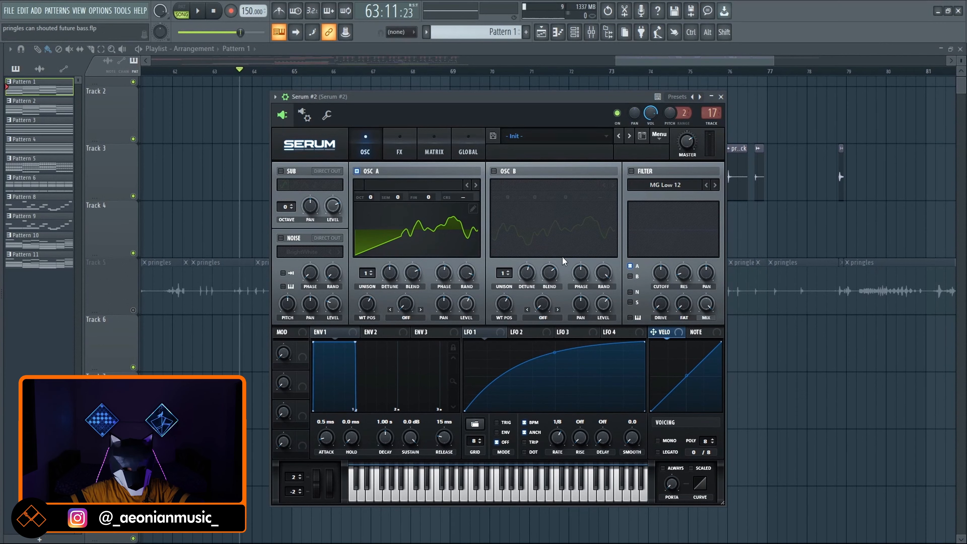
click(426, 246)
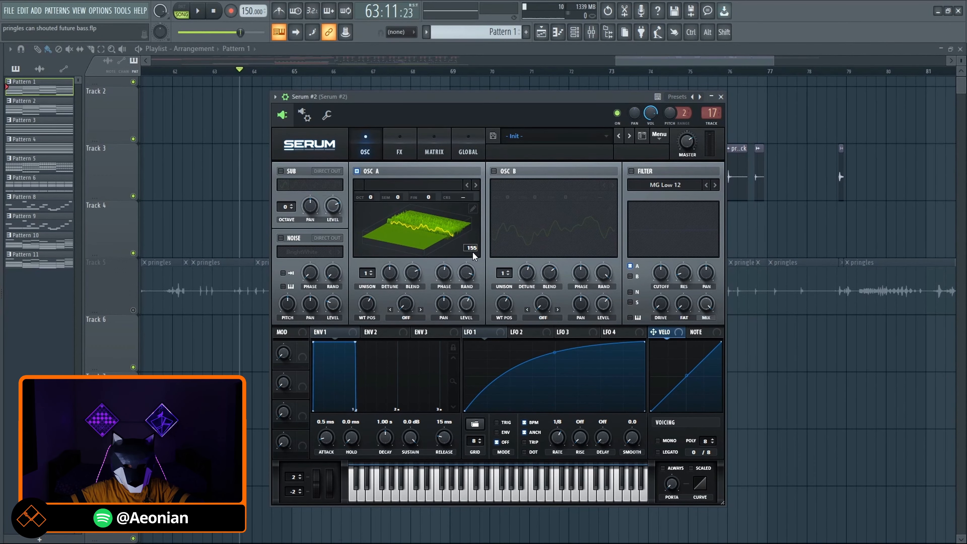
click(473, 208)
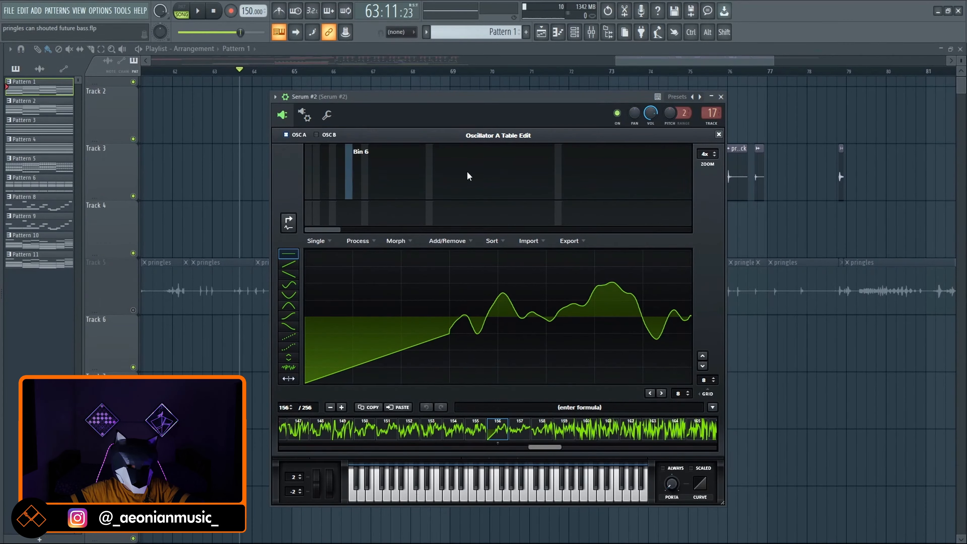
click(718, 135)
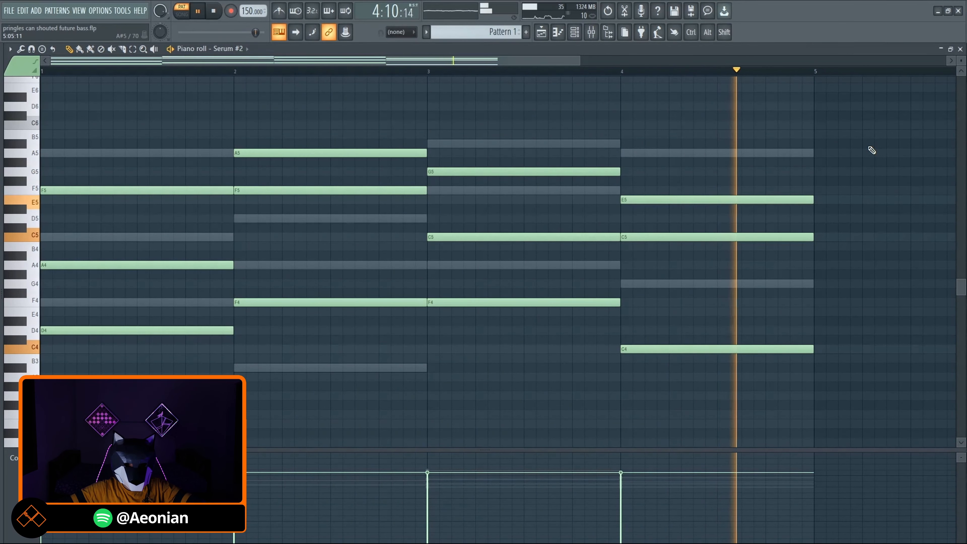
Stop playback of Serum #2's notes and compare the piano roll chords of Serum and Serum #2
key(space)
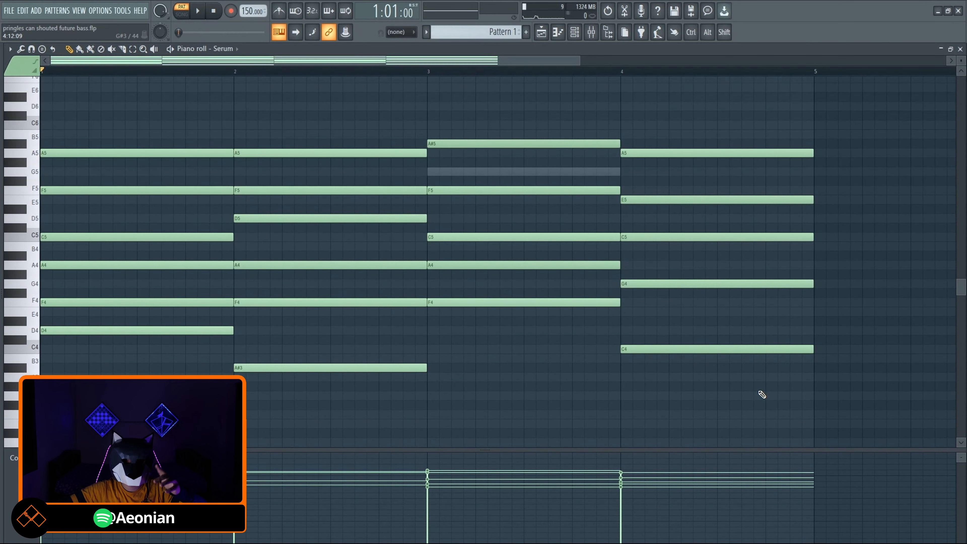
click(228, 48)
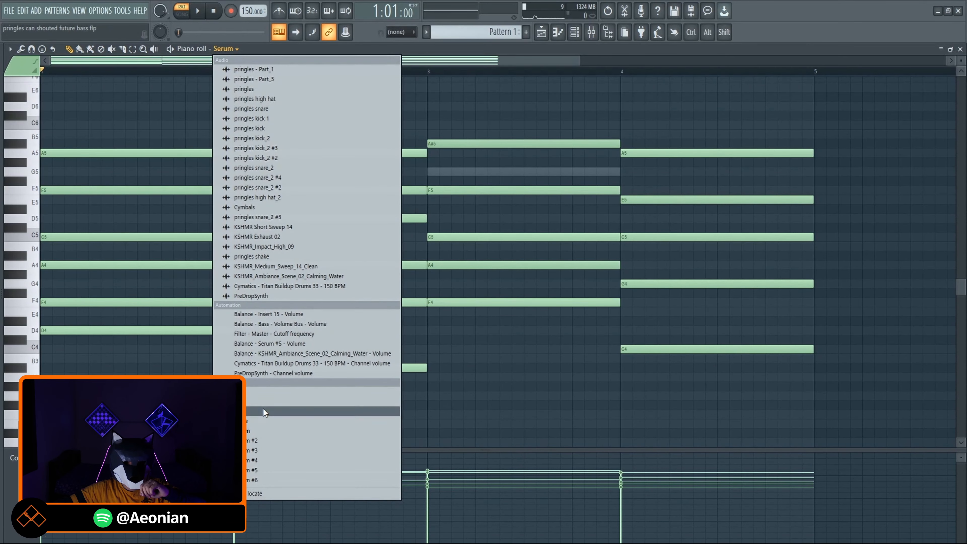
click(250, 441)
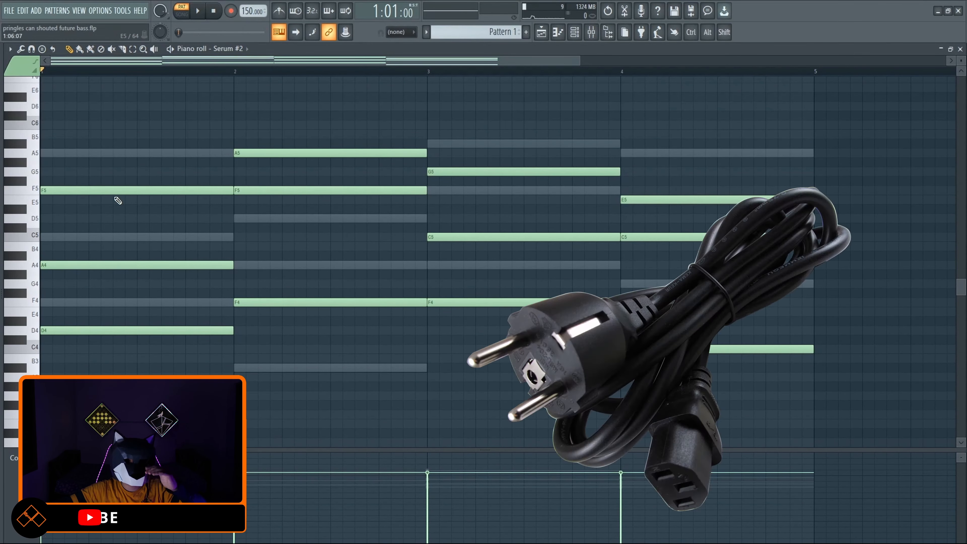
key(F7)
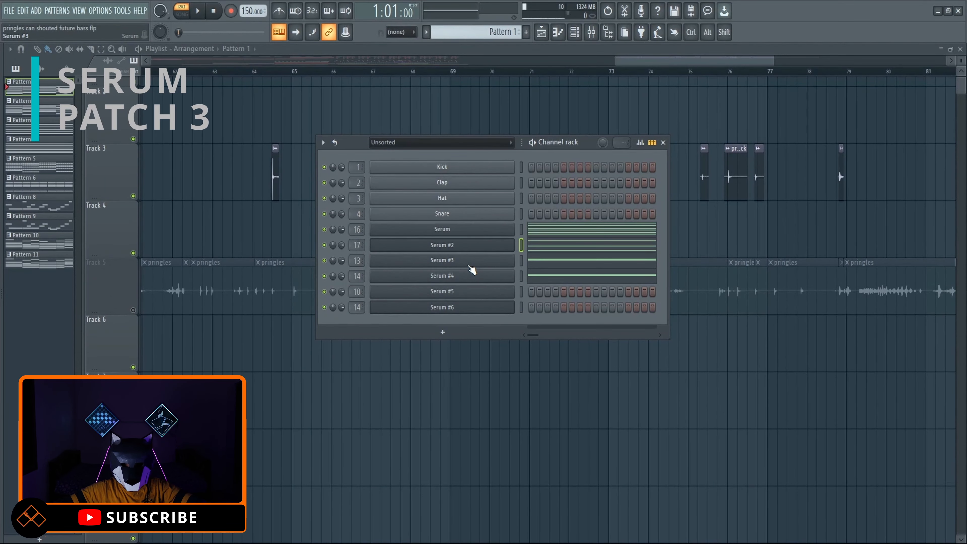
Open the Serum #3 and Serum #4 patches and listen to each one's notes in the piano roll
click(468, 265)
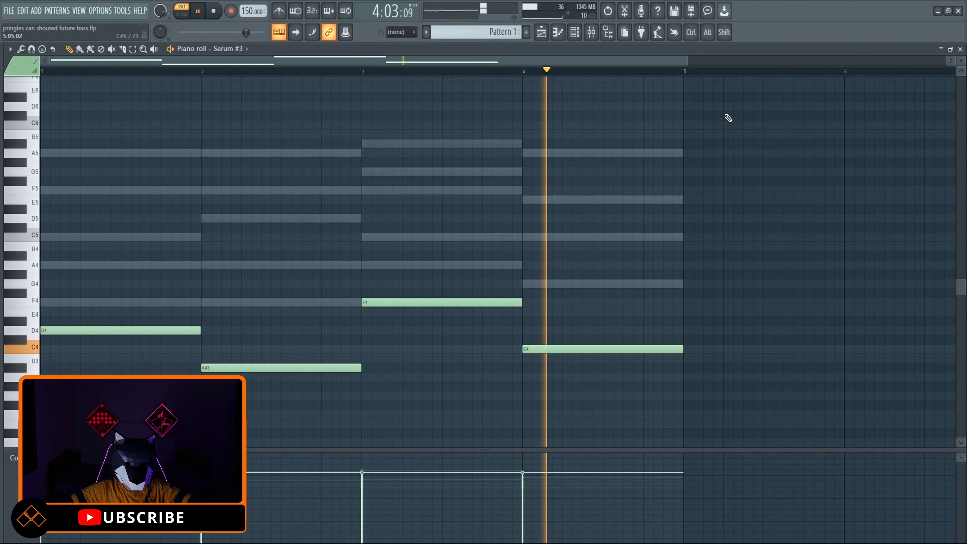
key(space)
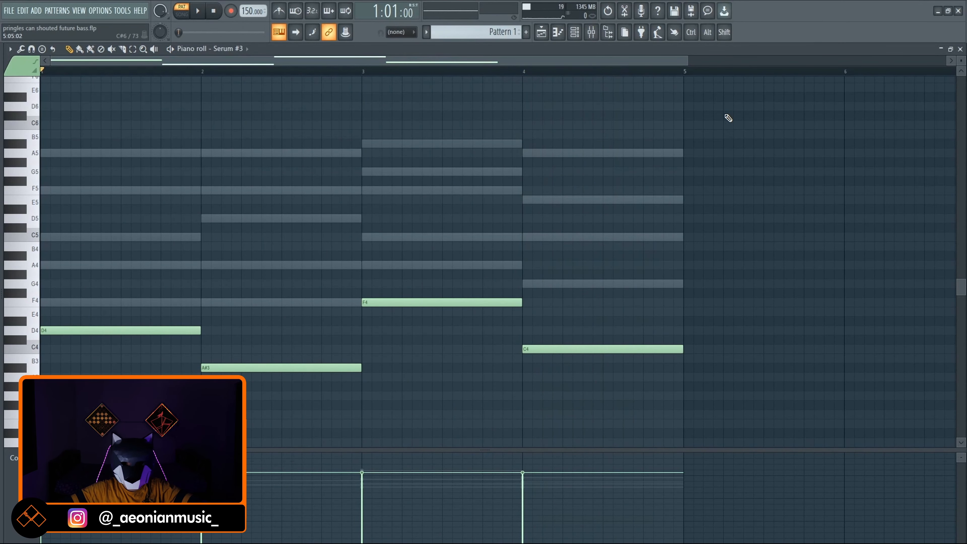
click(558, 32)
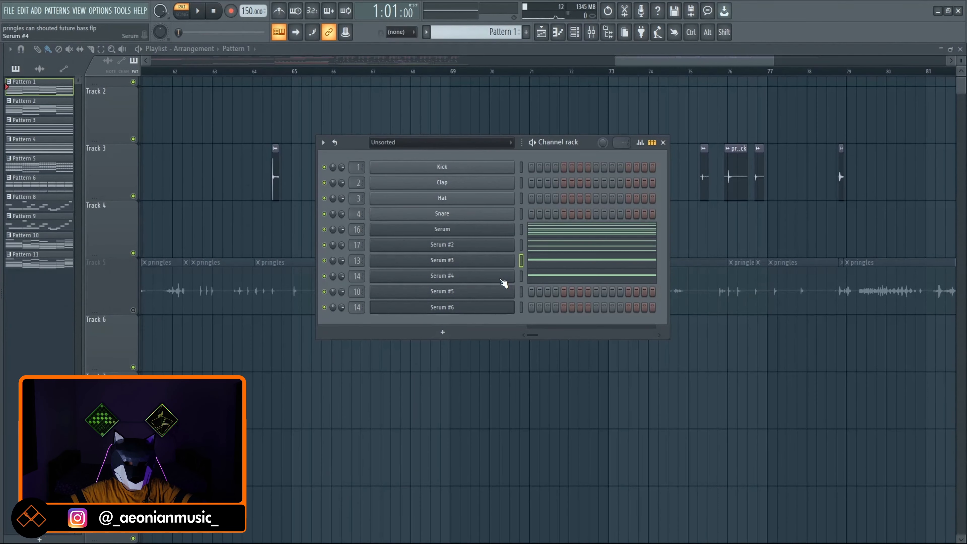
click(486, 282)
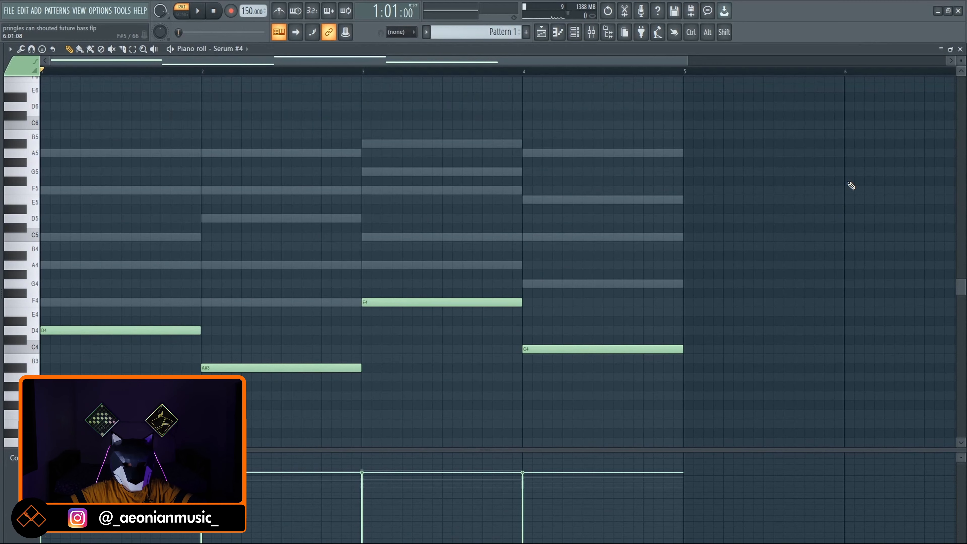
key(space)
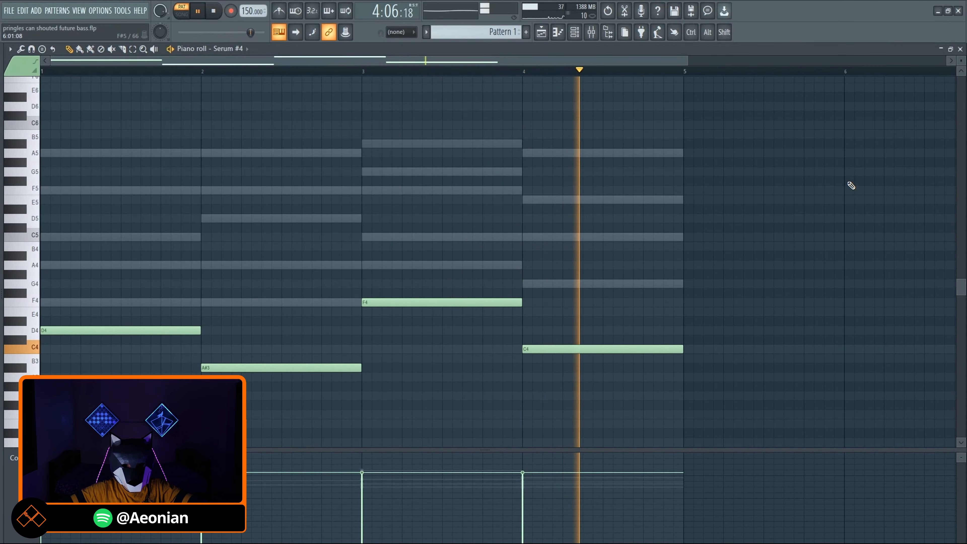
Stop playback, open the Serum #5 patch and check oscillator A's SawRounded wavetable in the Analog category
key(space)
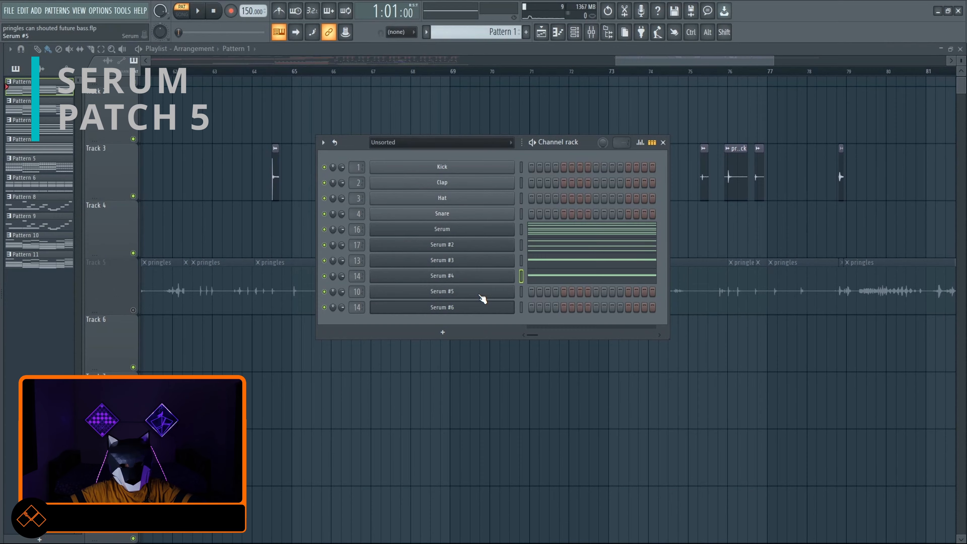
click(482, 298)
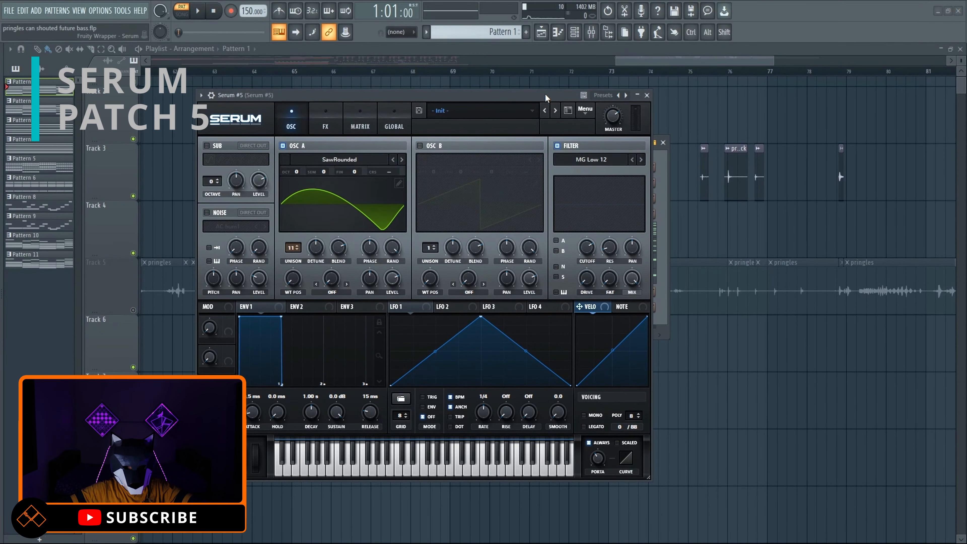
drag(544, 96, 587, 87)
click(383, 152)
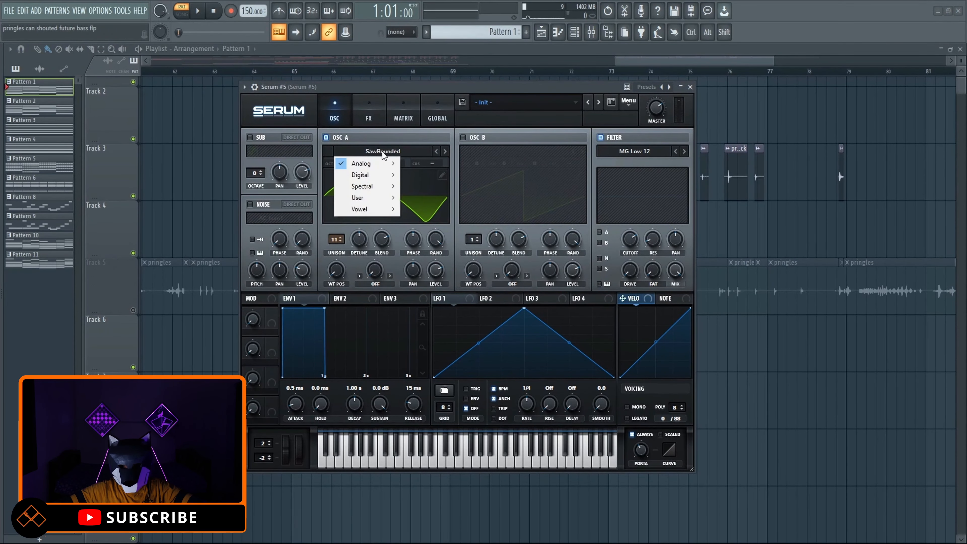
mouse_move(379, 165)
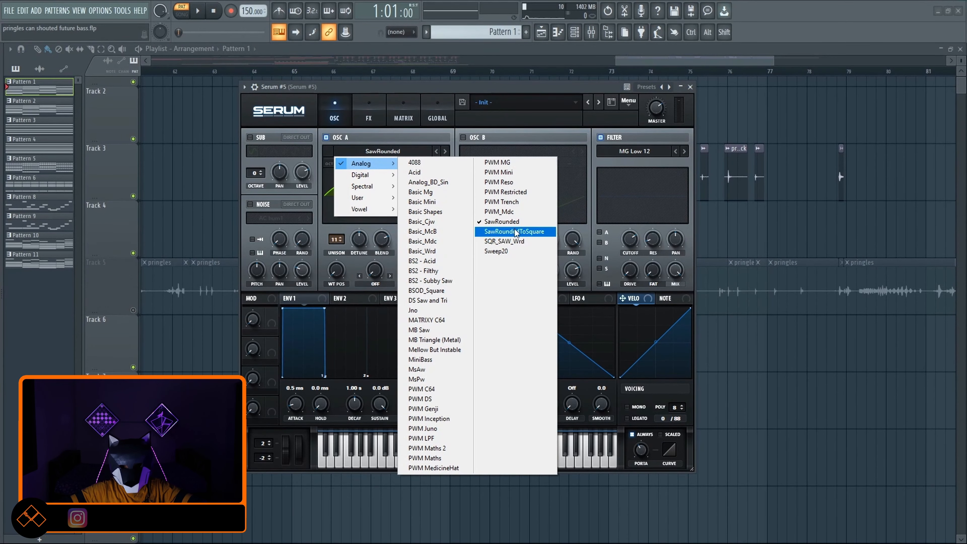
click(402, 149)
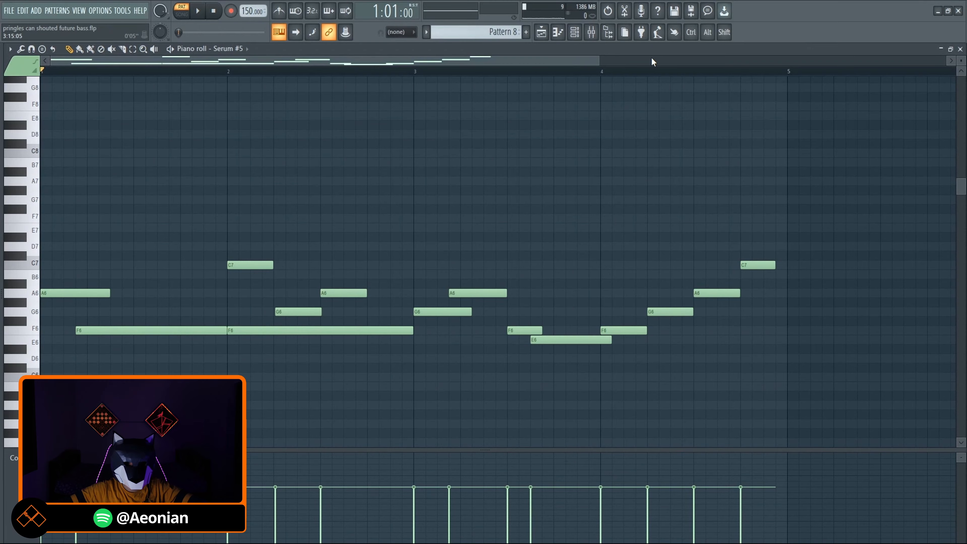
Play Serum #5's Pattern 8 melody in the piano roll and review the Serum #6 patch's oscillator page
key(space)
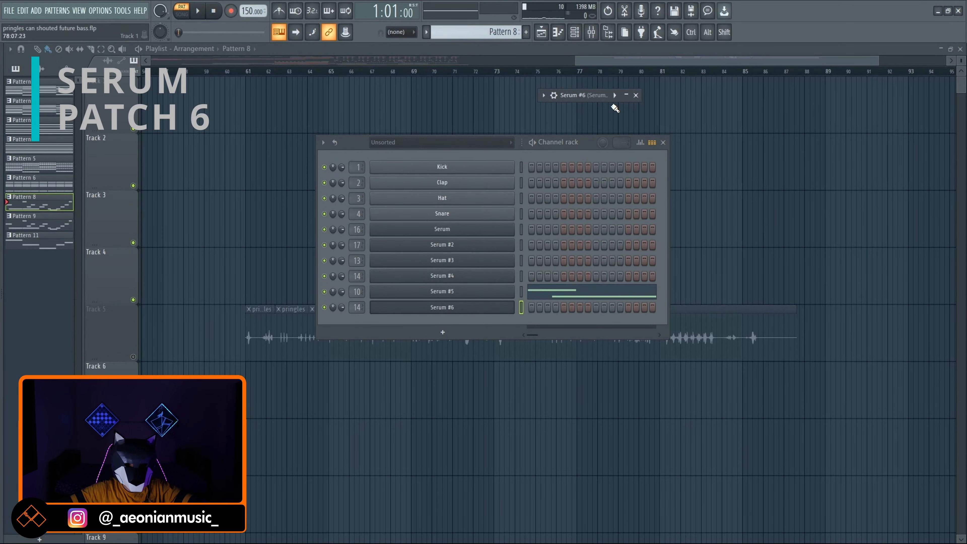
click(625, 95)
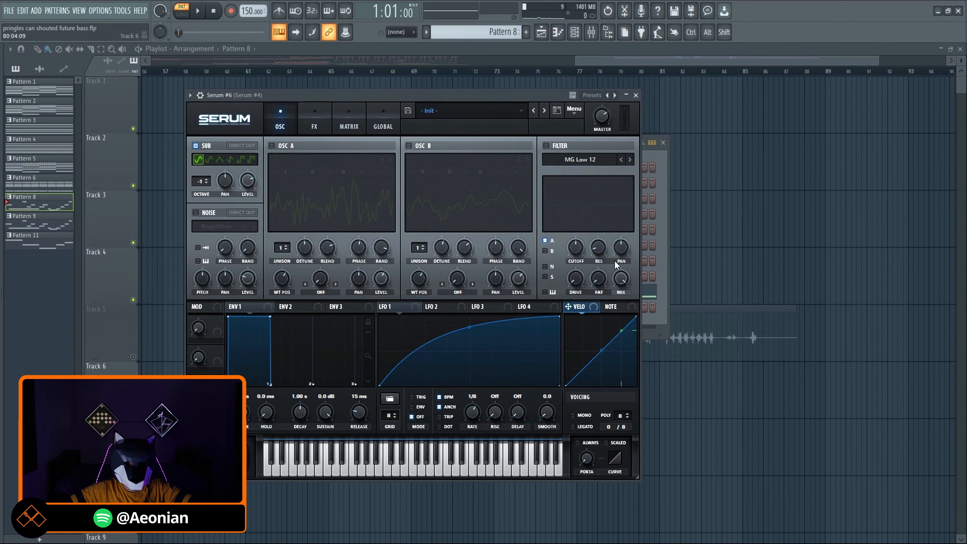
click(636, 95)
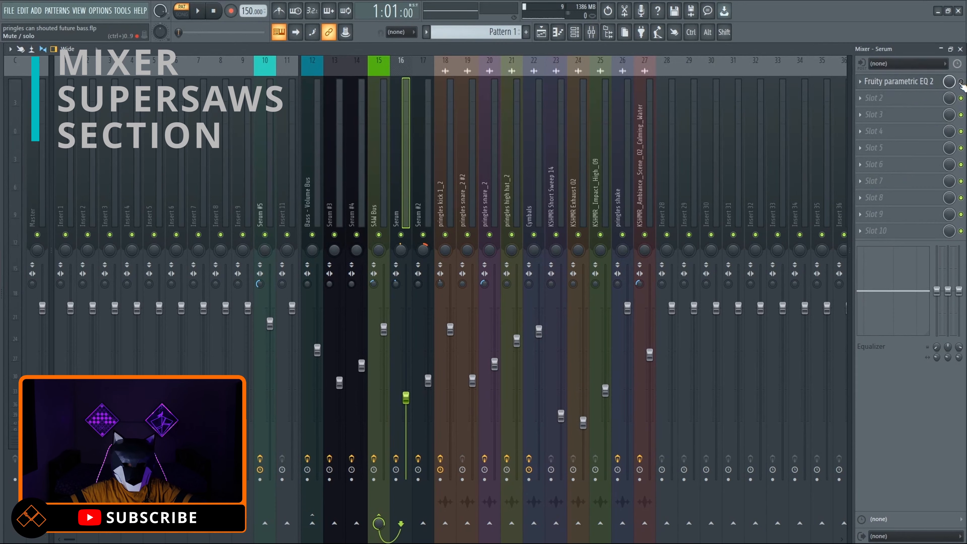
Examine the Fruity Parametric EQ 2 curves on the Serum and Serum #2 mixer tracks
click(905, 85)
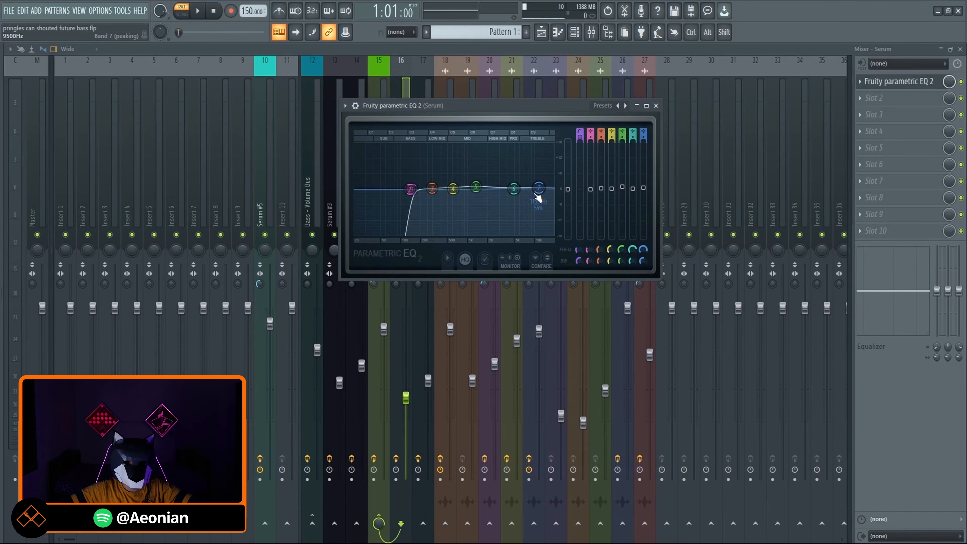
click(637, 106)
click(425, 213)
click(900, 89)
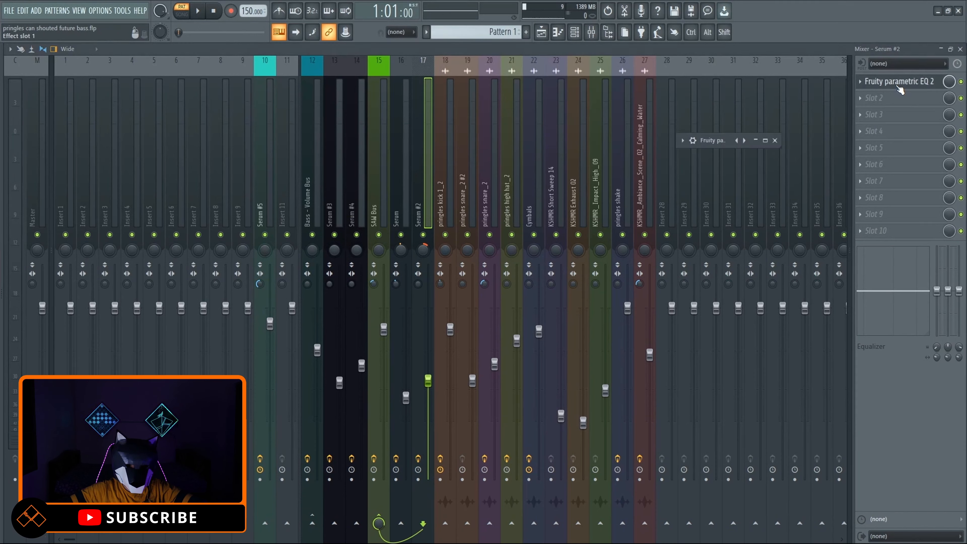
click(756, 140)
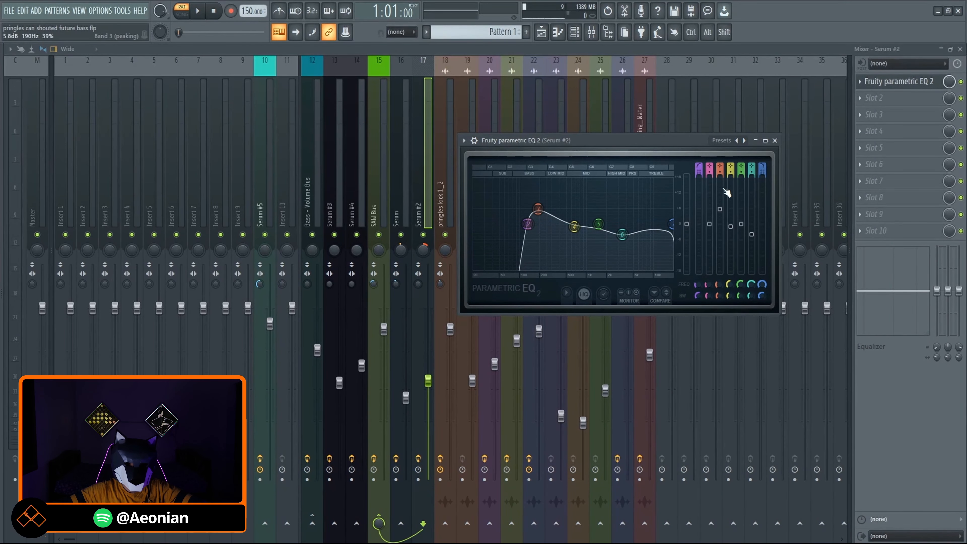
click(756, 141)
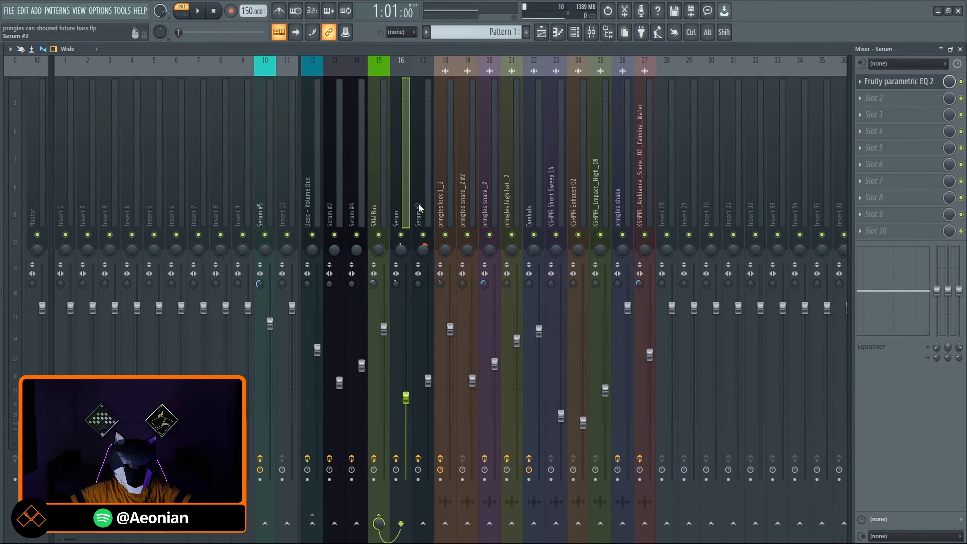
Examine the Fruity Parametric EQ 2 curve on the SAW Bus, solo the bus and listen to it with Pattern 1
click(383, 211)
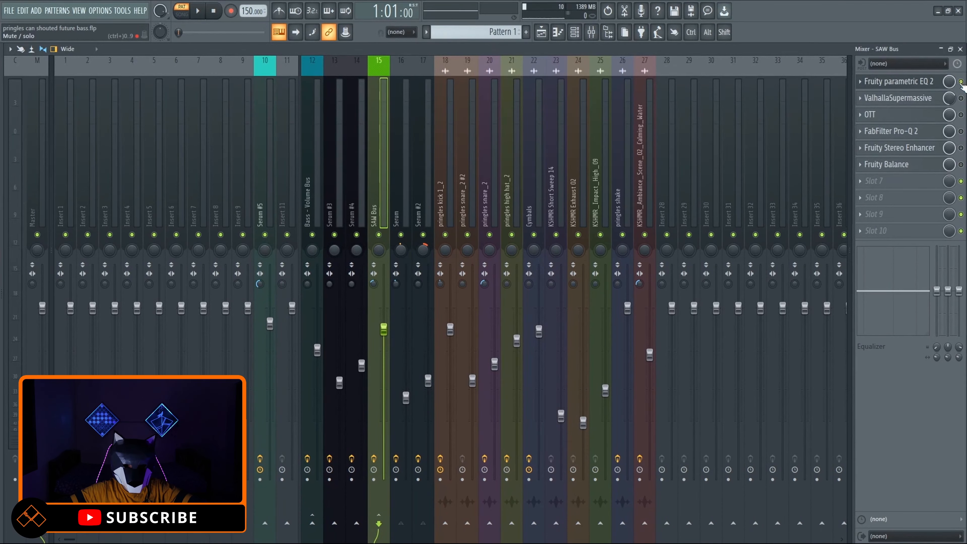
click(895, 84)
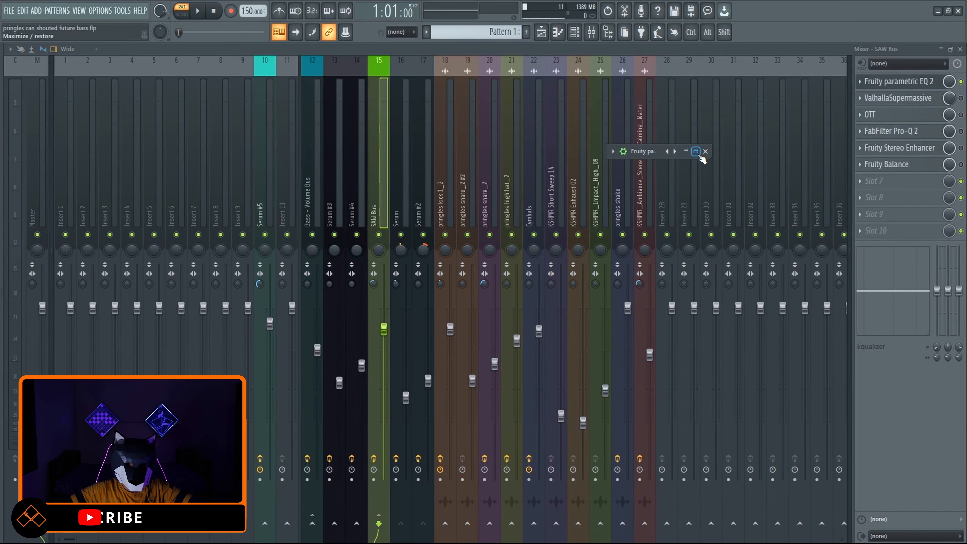
click(687, 153)
click(687, 152)
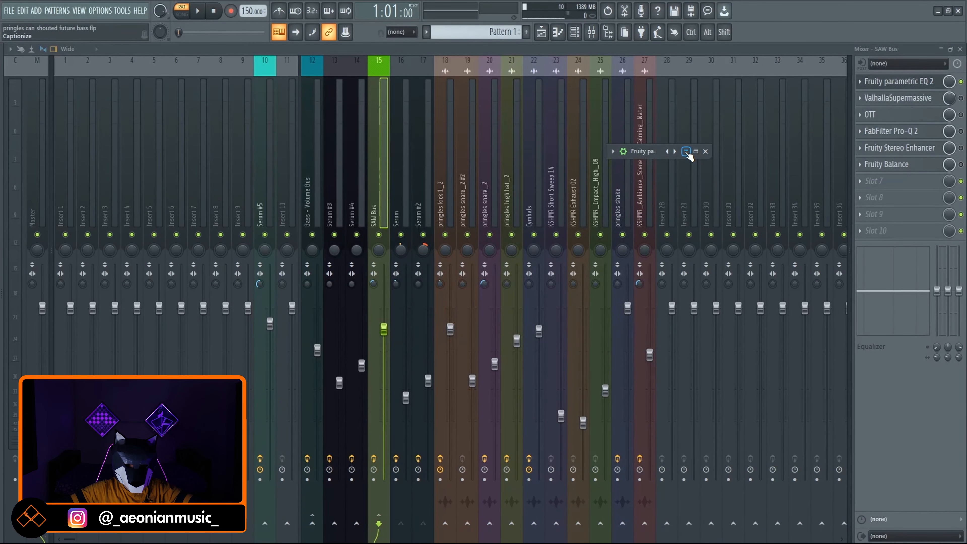
click(687, 153)
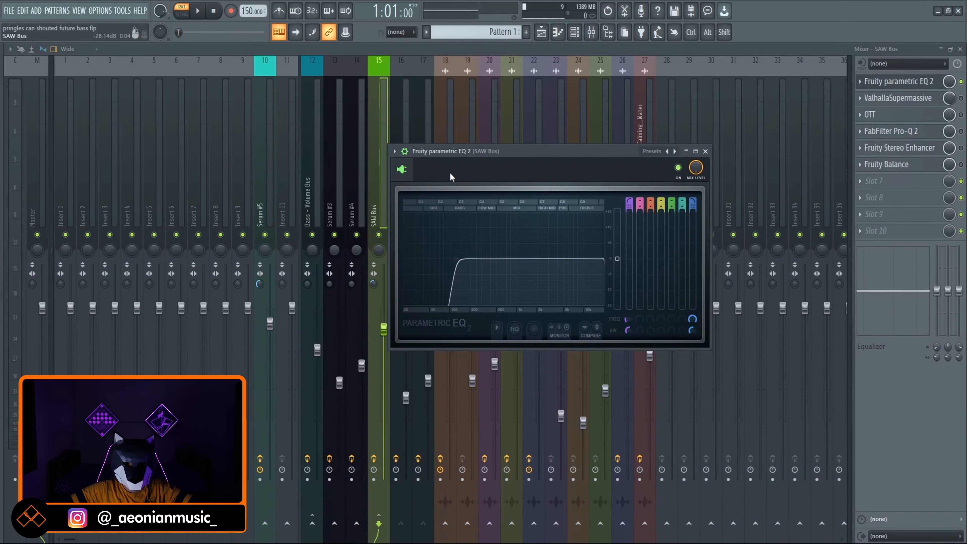
drag(451, 177, 612, 186)
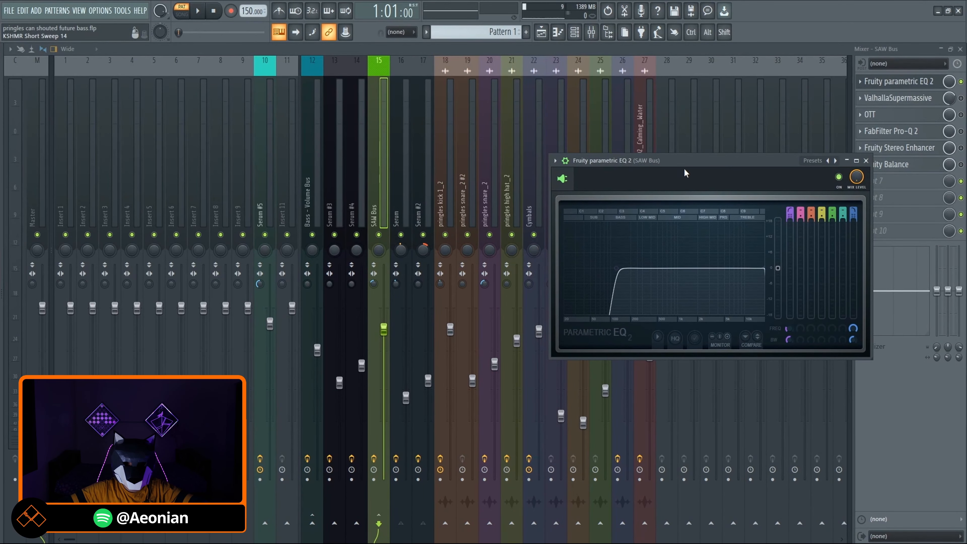
drag(686, 173, 558, 161)
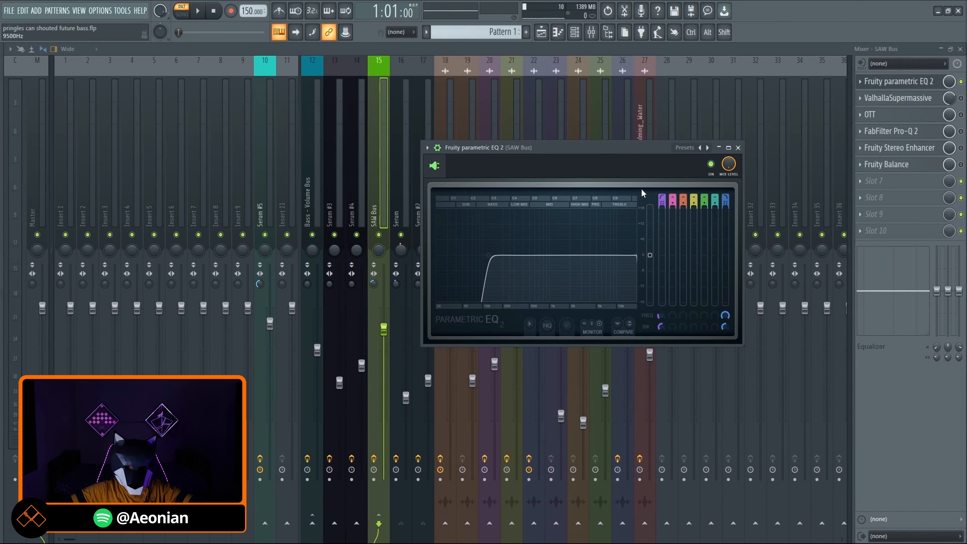
click(719, 147)
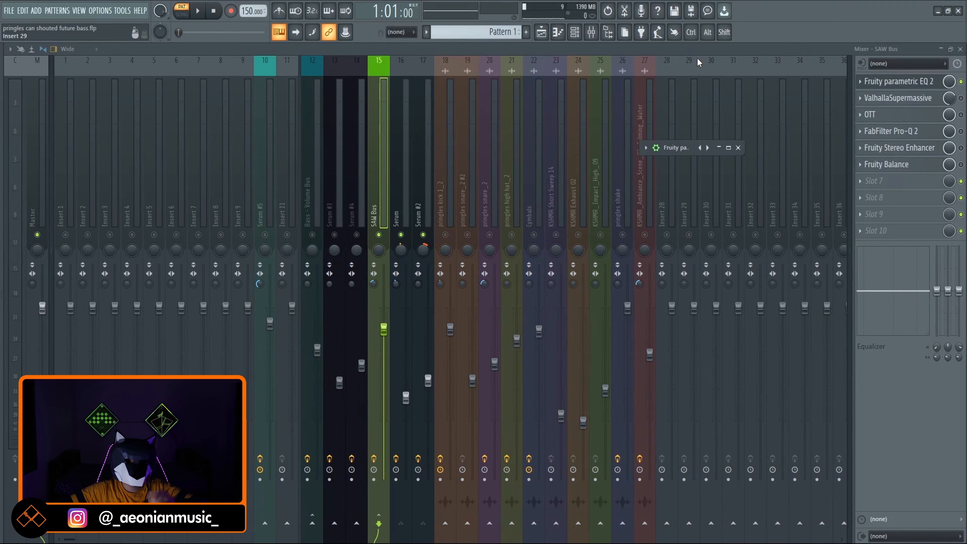
key(space)
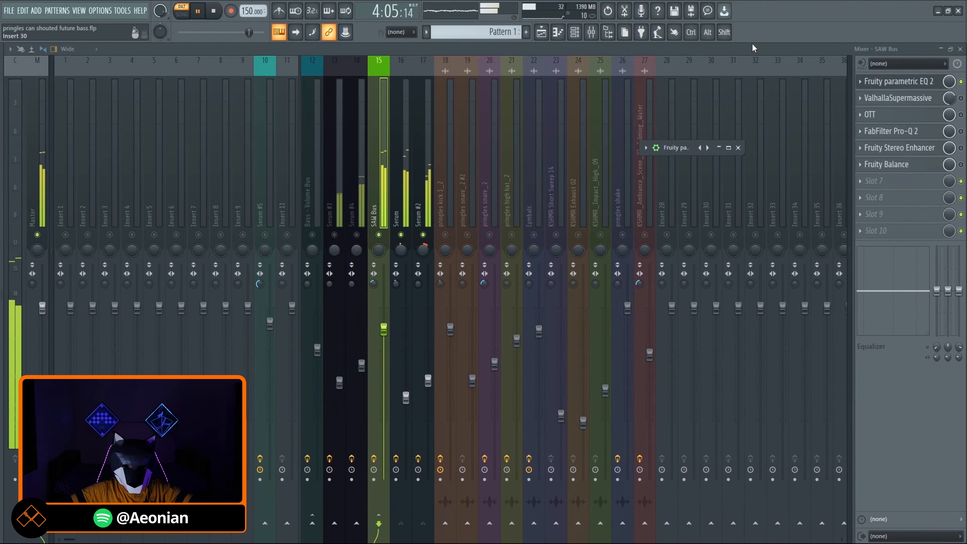
key(space)
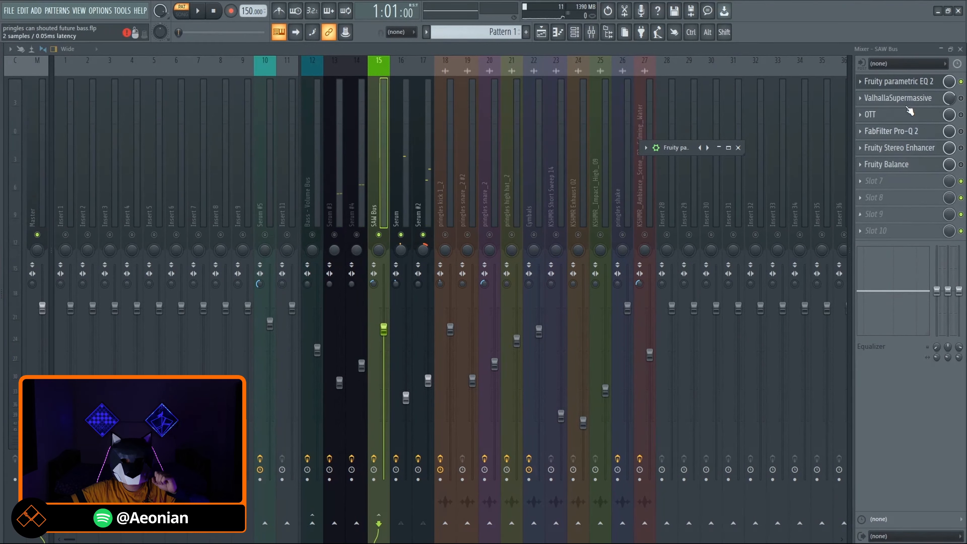
Enable ValhallaSupermassive on the SAW Bus and review its LostSaucer preset settings
click(961, 99)
click(915, 102)
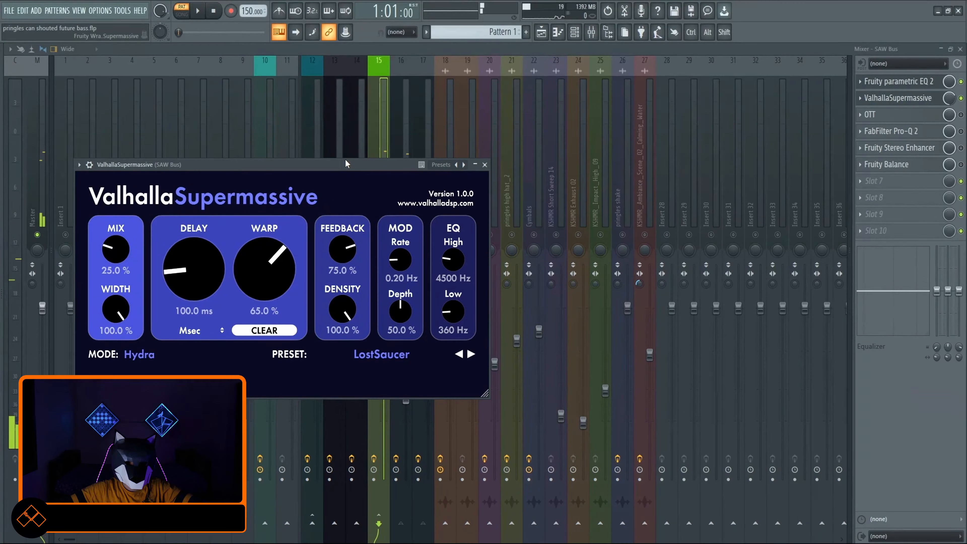
drag(380, 145, 644, 102)
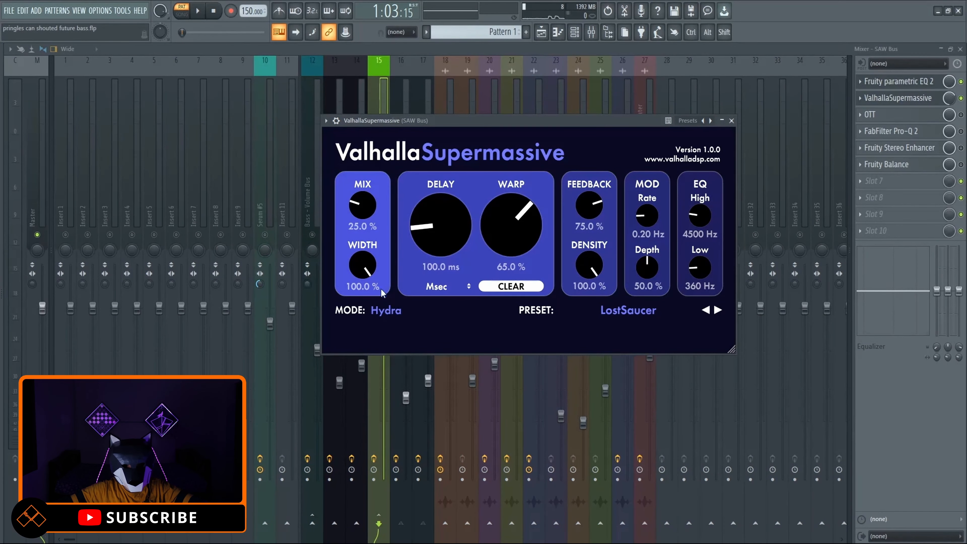
click(723, 121)
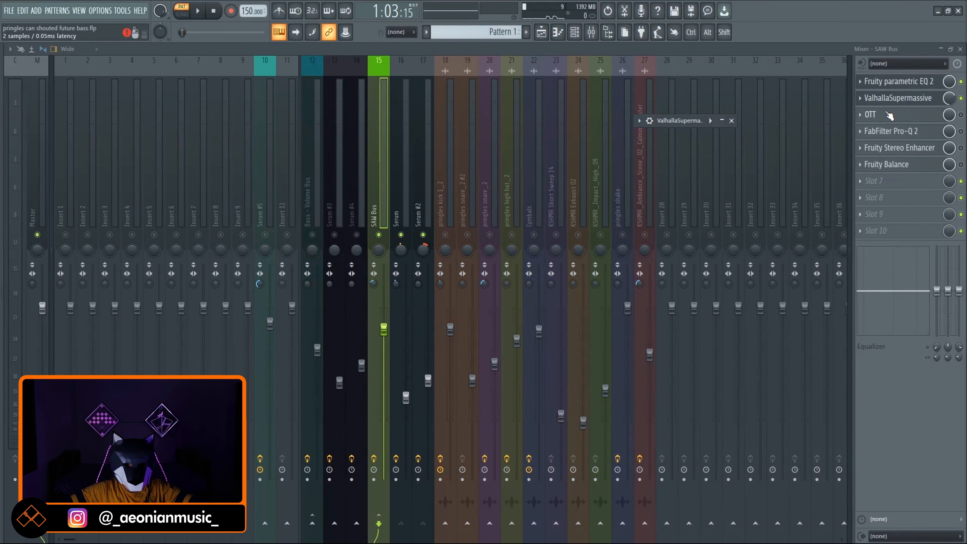
Review the OTT settings on the SAW Bus, enable the effect and listen to the compressed supersaws
click(889, 115)
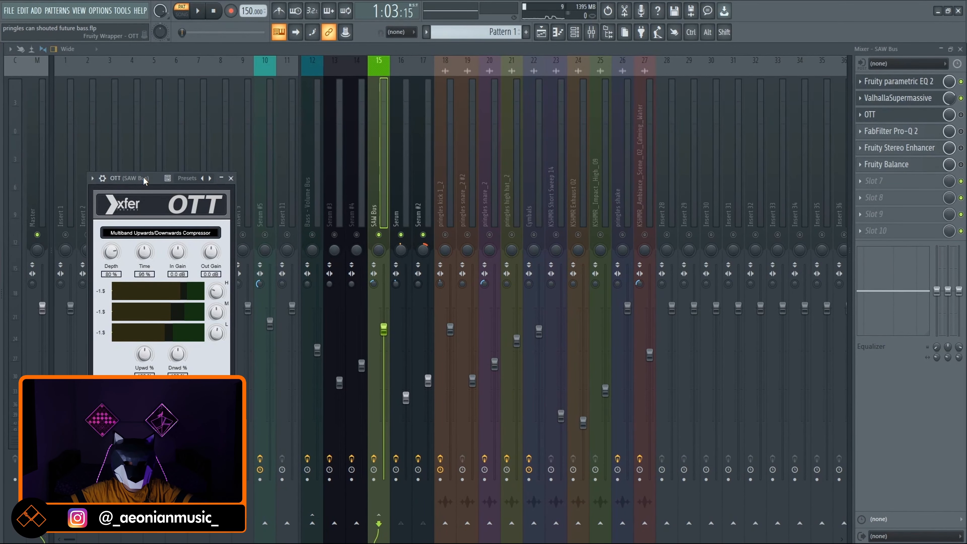
drag(122, 186, 488, 146)
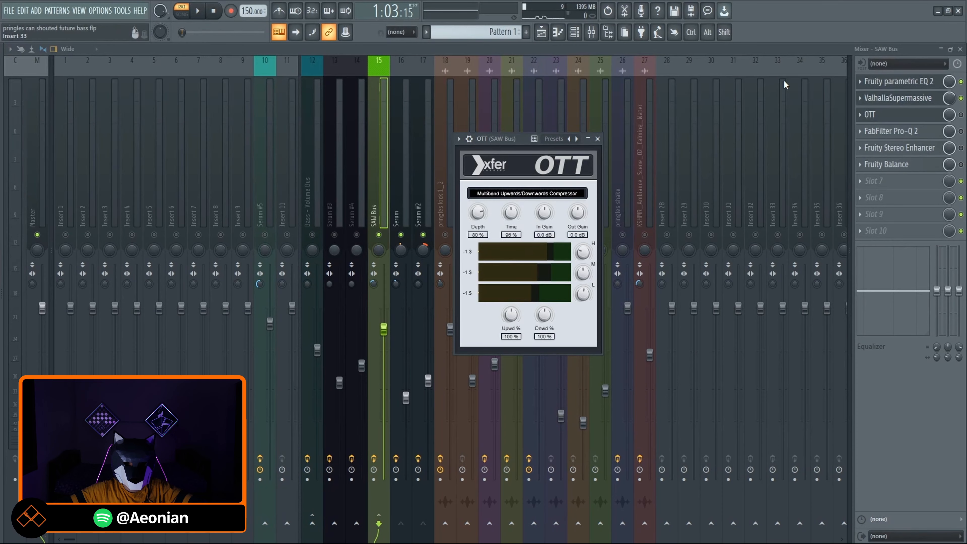
click(961, 114)
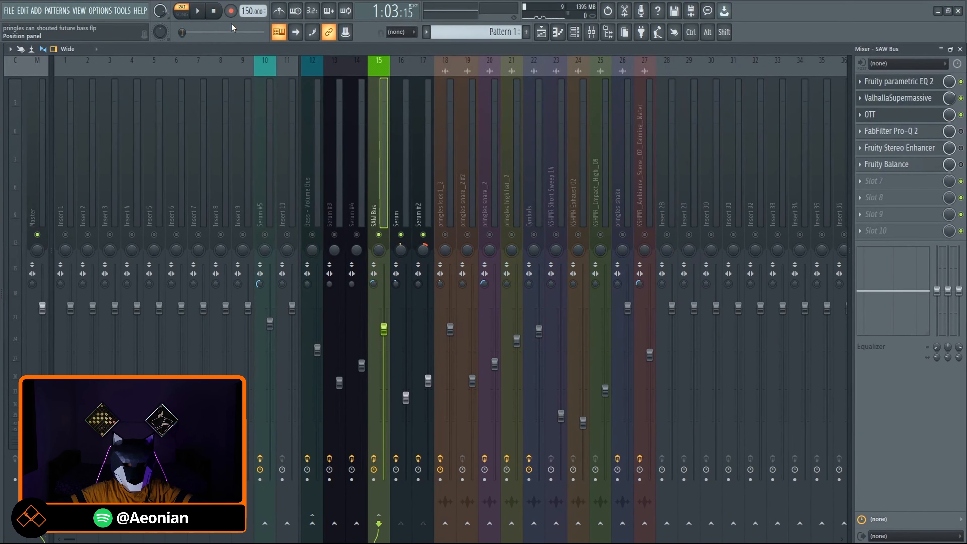
click(205, 15)
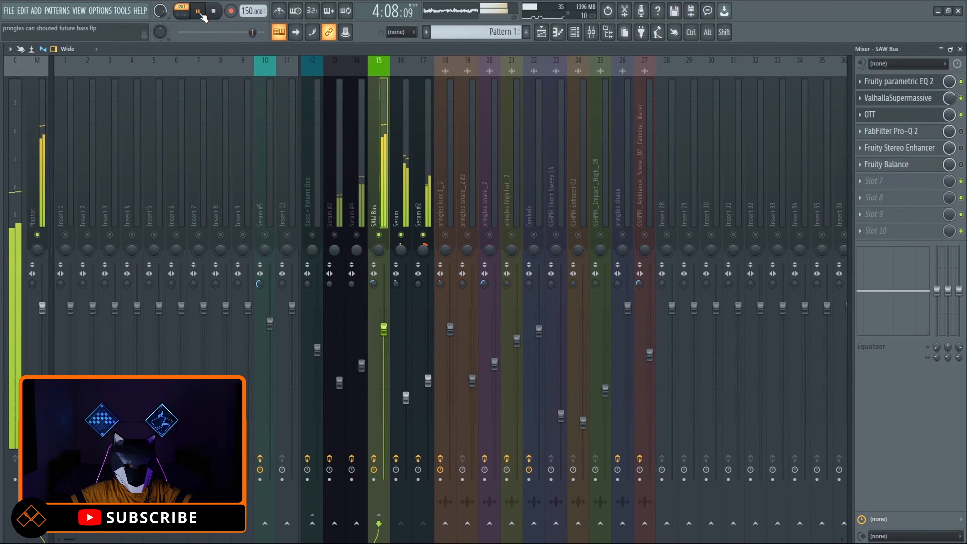
click(203, 14)
click(876, 114)
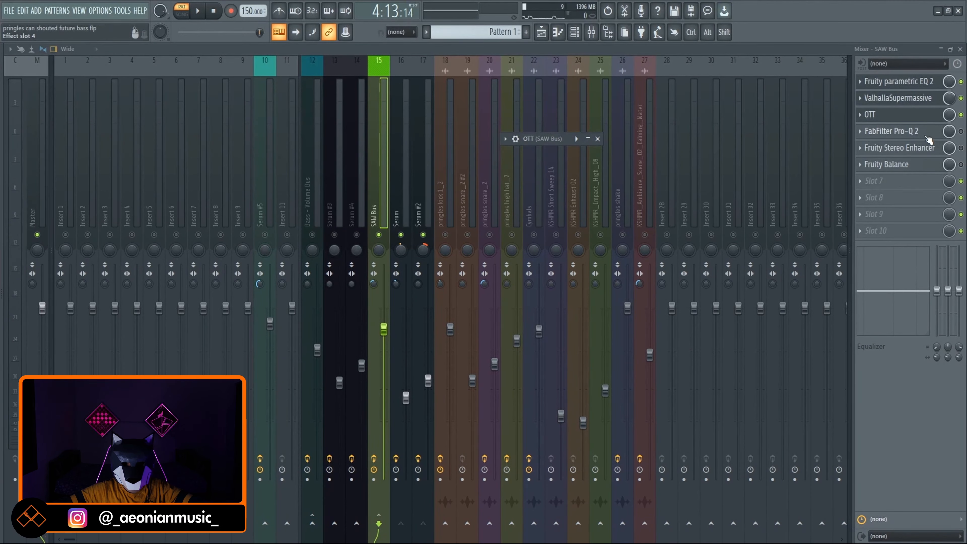
Examine the two FabFilter Pro-Q 2 cuts on the SAW Bus and enable the effect while listening to Pattern 1
click(927, 138)
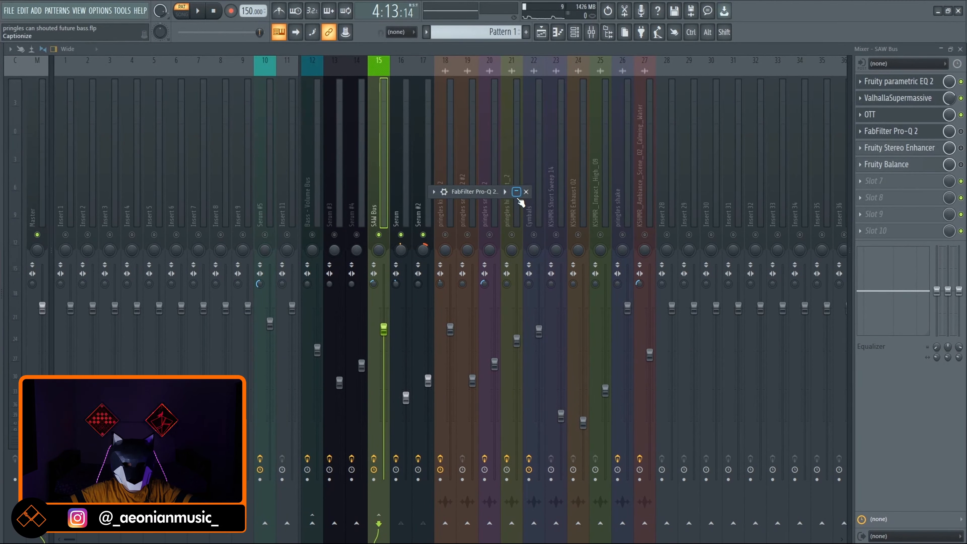
click(517, 191)
drag(404, 193, 588, 137)
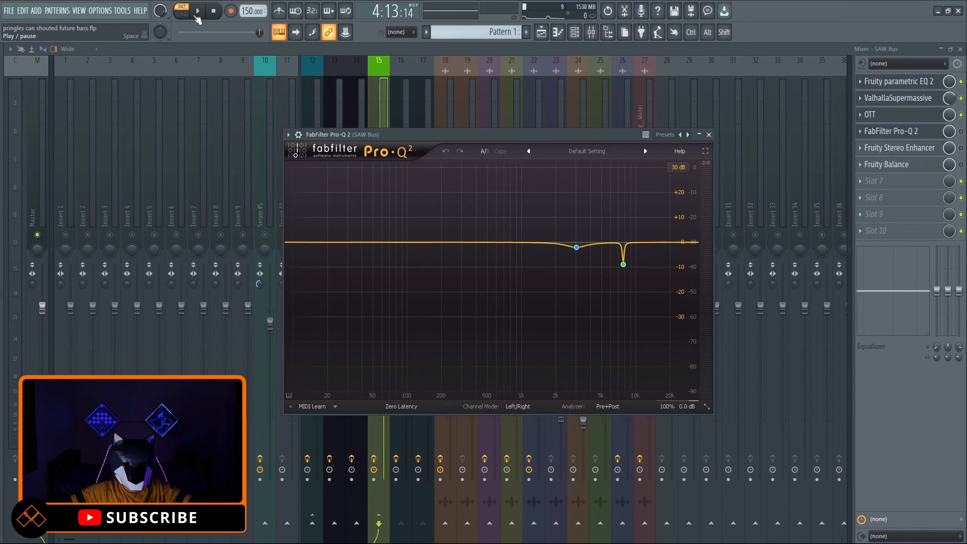
key(space)
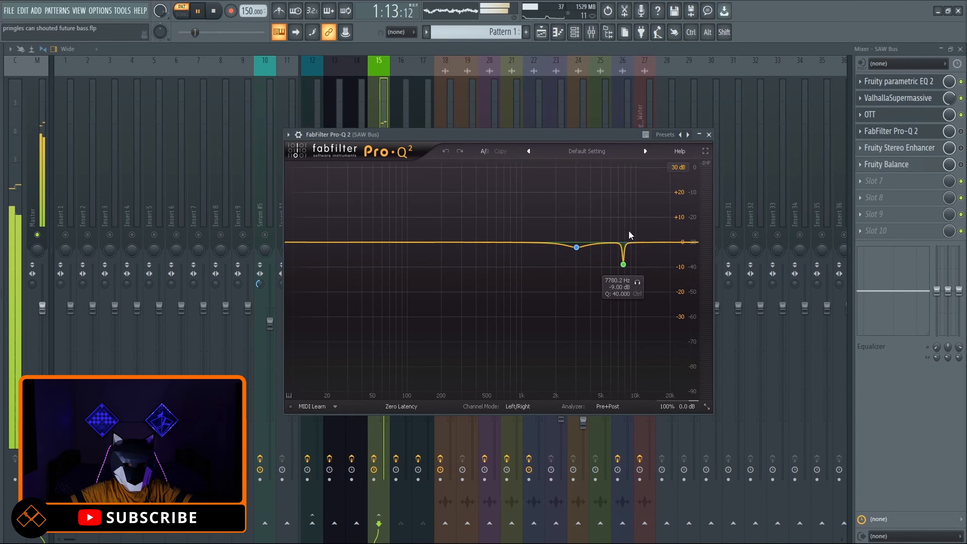
key(space)
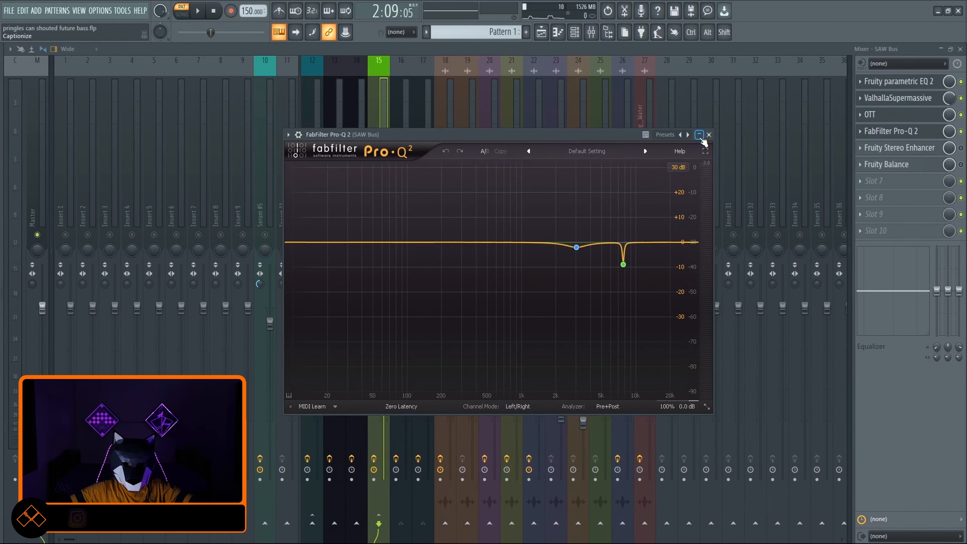
click(700, 136)
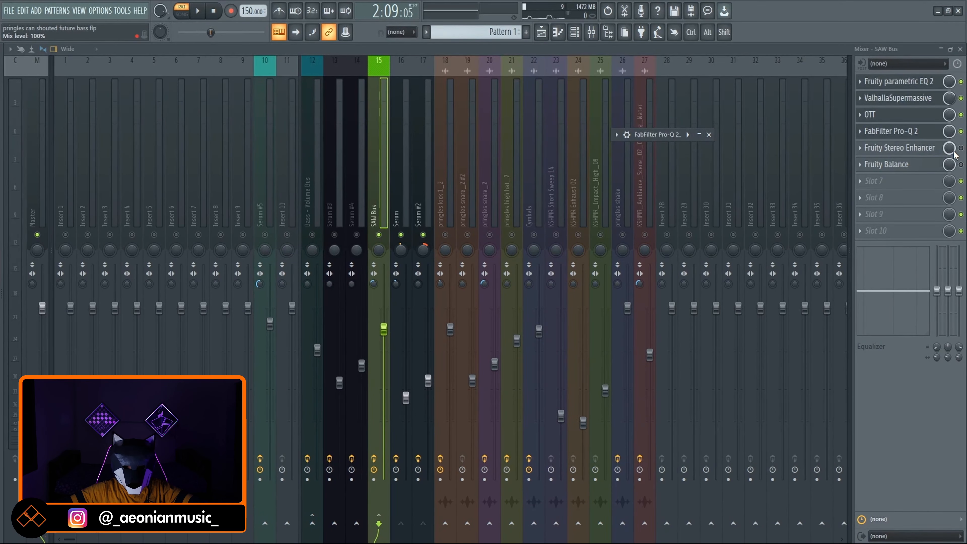
Enable Fruity Stereo Enhancer on the SAW Bus and review its stereo separation, phase offset and volume settings
click(961, 148)
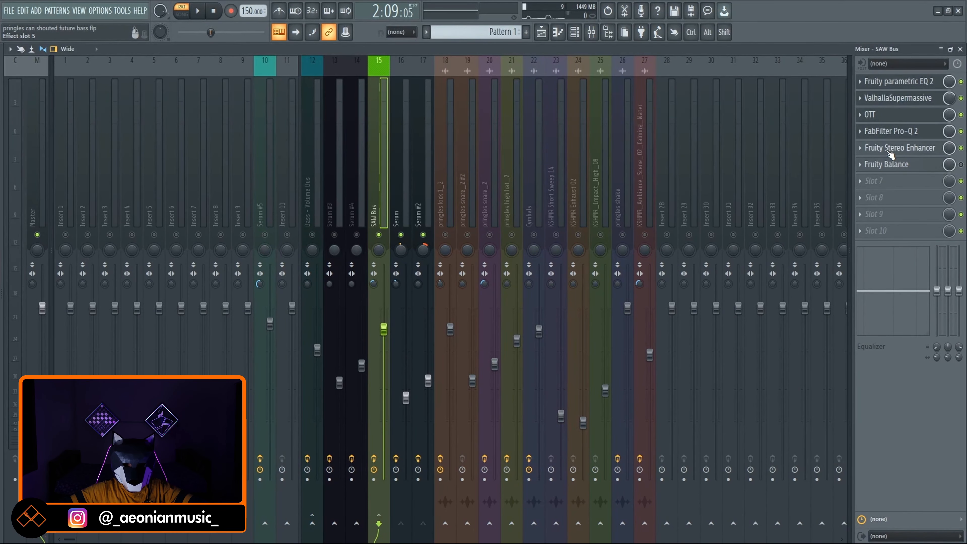
click(889, 151)
click(715, 127)
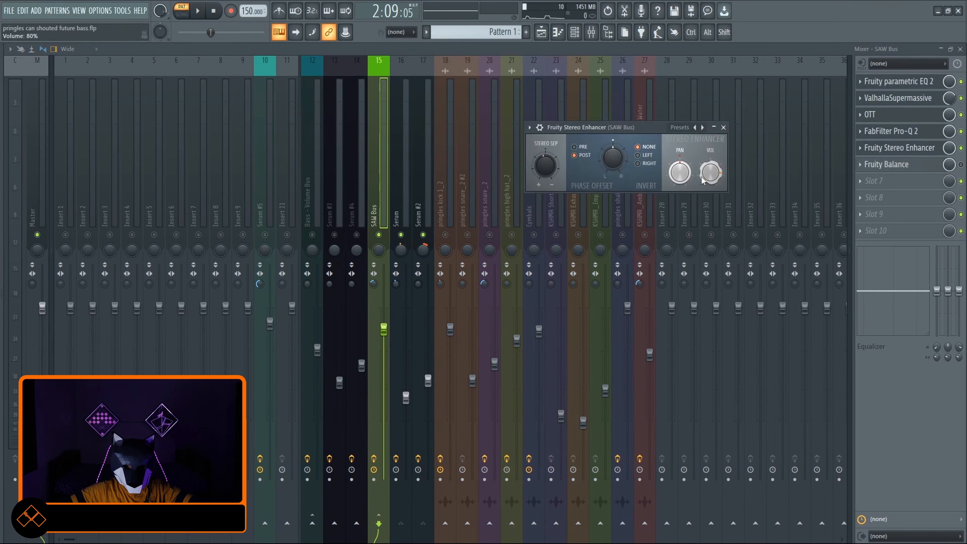
Review Fruity Balance on the SAW Bus, enable the effect and listen to the full supersaw chain with Pattern 1
click(886, 164)
drag(146, 168, 607, 153)
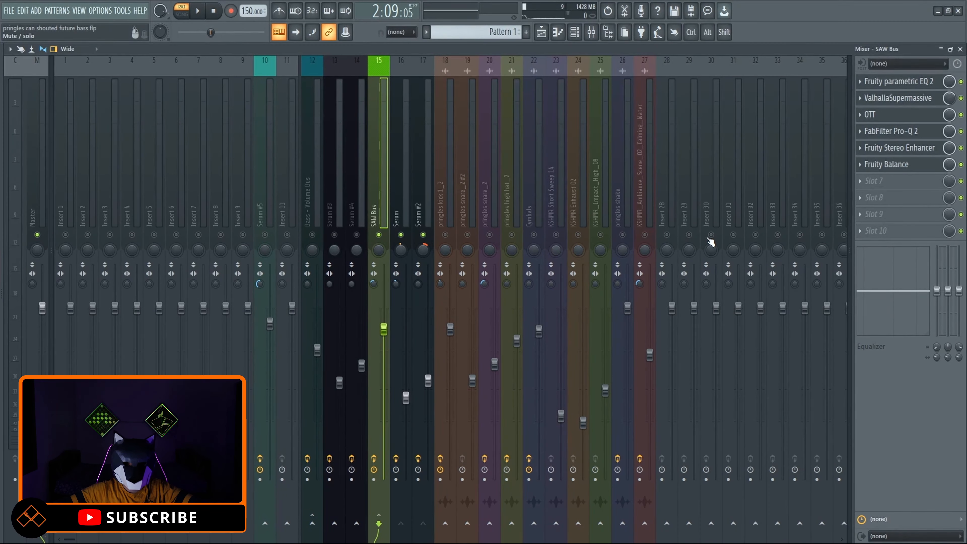
click(199, 13)
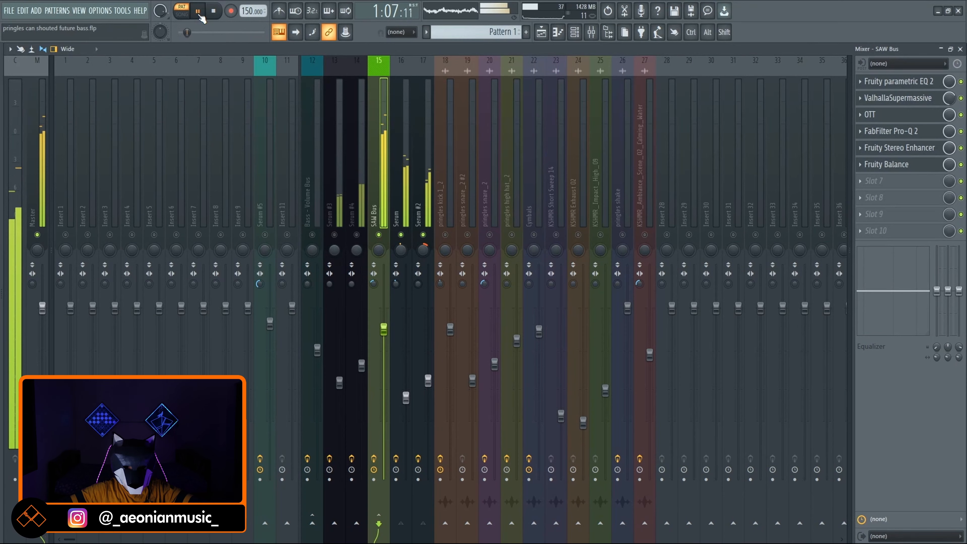
click(199, 14)
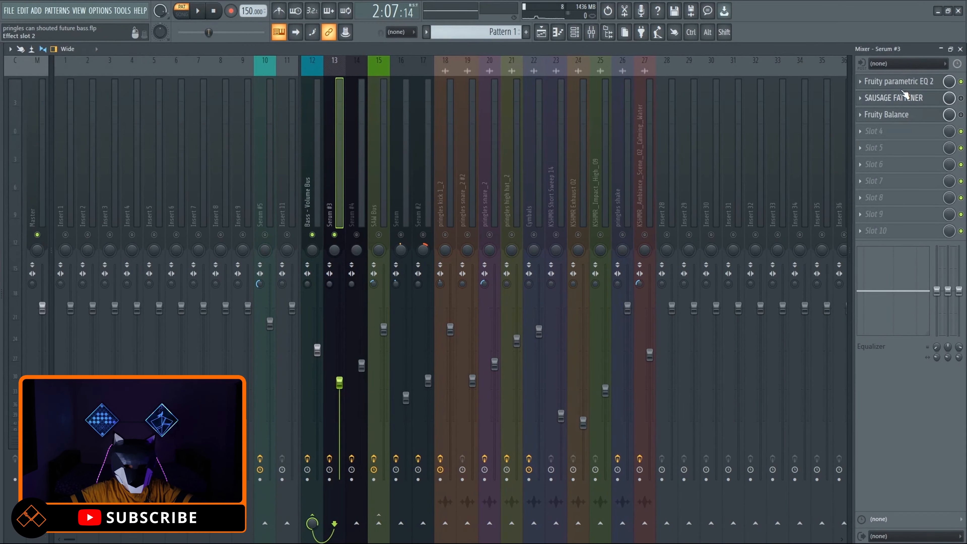
Examine the Fruity Parametric EQ 2 curve on the Serum #3 bass track and listen to the track with Pattern 1
click(862, 82)
click(875, 81)
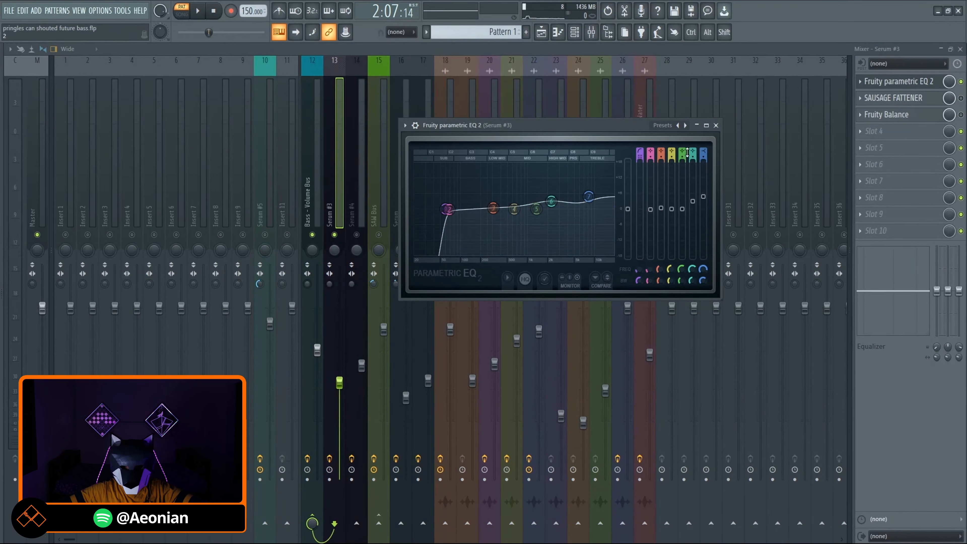
click(697, 125)
click(198, 11)
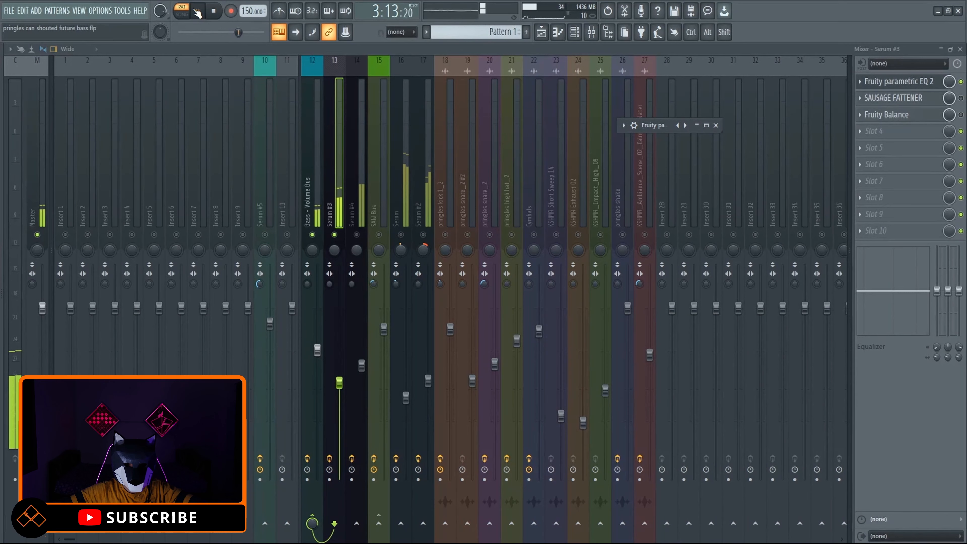
click(198, 11)
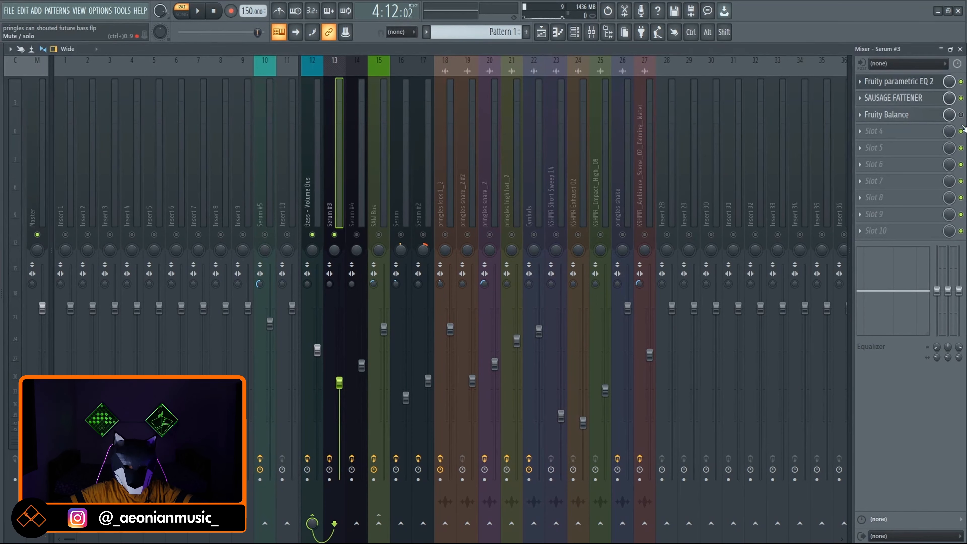
Enable Sausage Fattener on Serum #3, review its Fatness and Color settings and listen to the processed bass
click(892, 100)
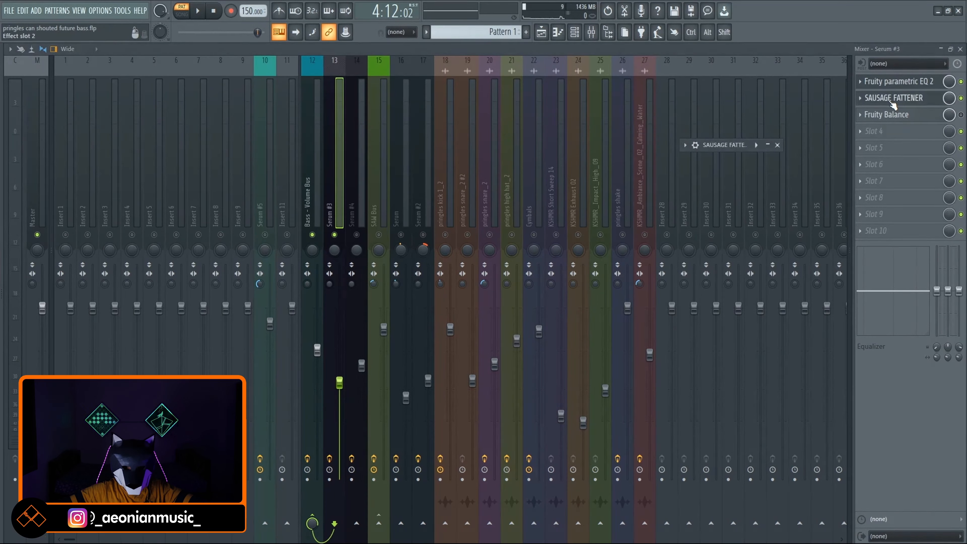
click(768, 145)
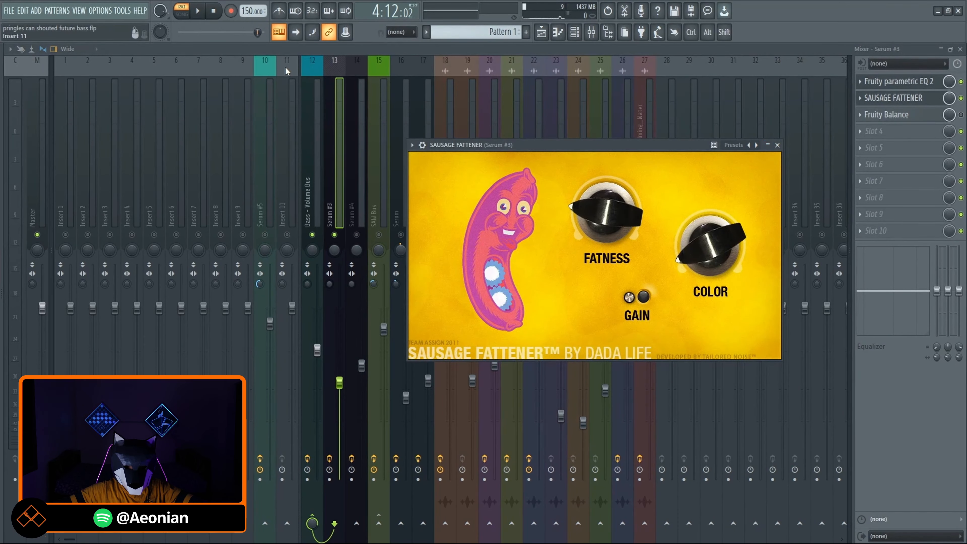
click(196, 12)
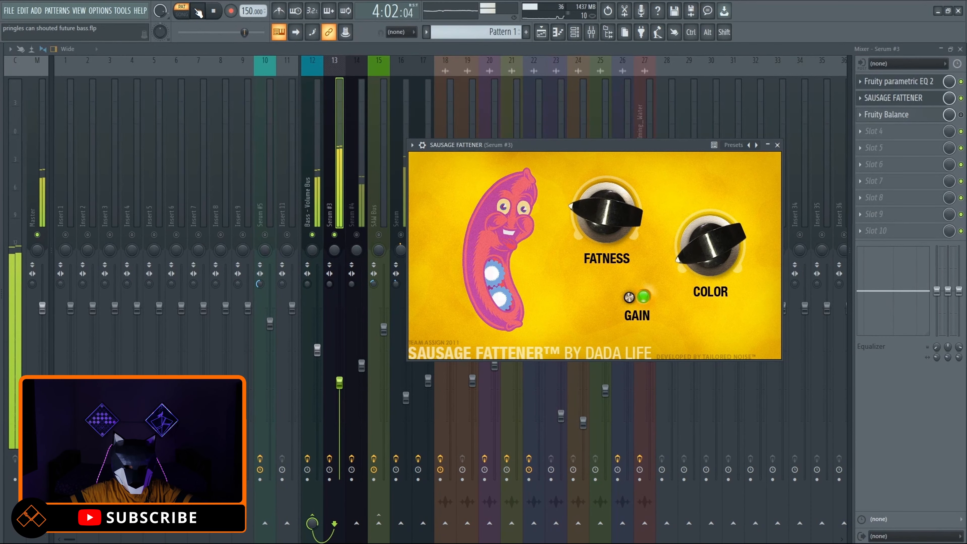
click(198, 12)
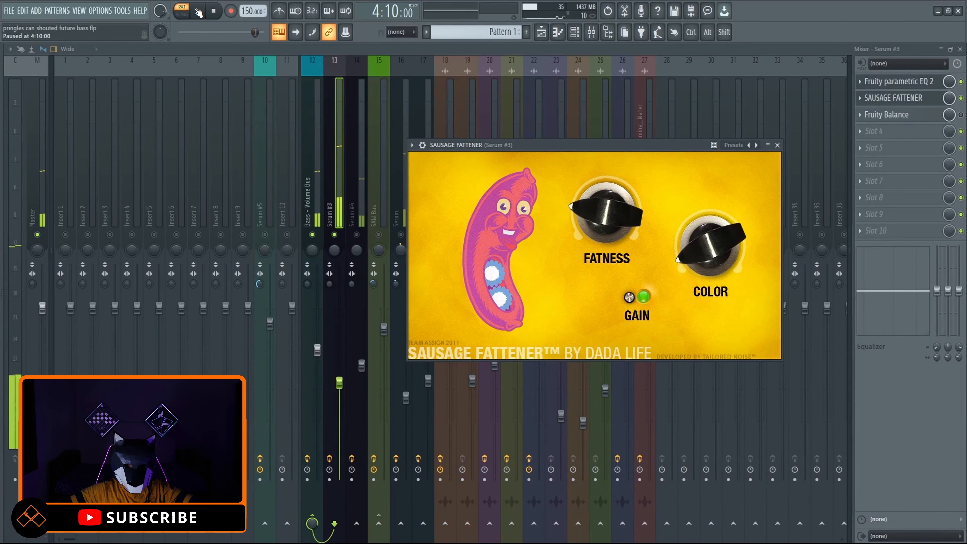
click(768, 145)
Enable Fruity Balance on Serum #3 and review its balance and volume settings
click(914, 115)
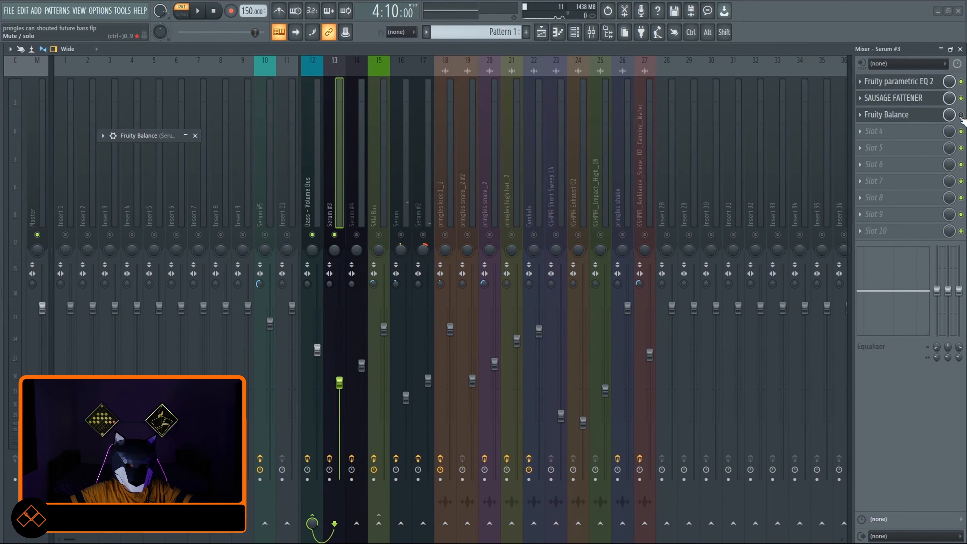
click(186, 136)
drag(139, 135, 580, 148)
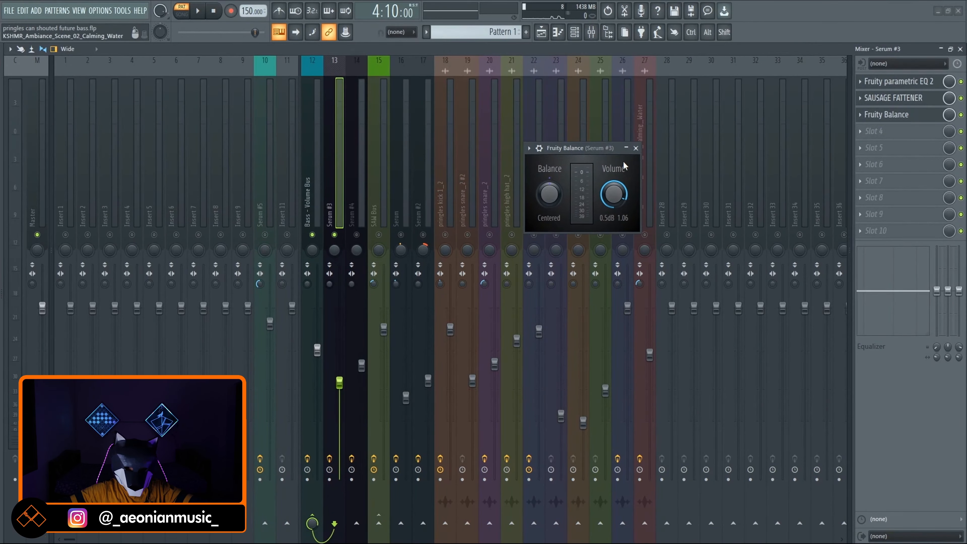
click(626, 147)
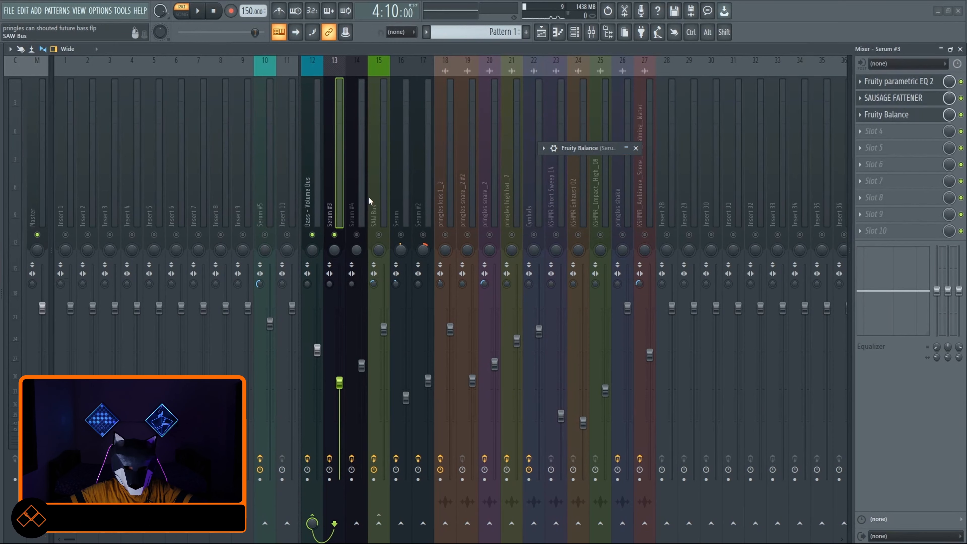
Select Serum #4, check its Fruity Blood Overdrive effect, solo the track and listen to it with Pattern 1
click(357, 201)
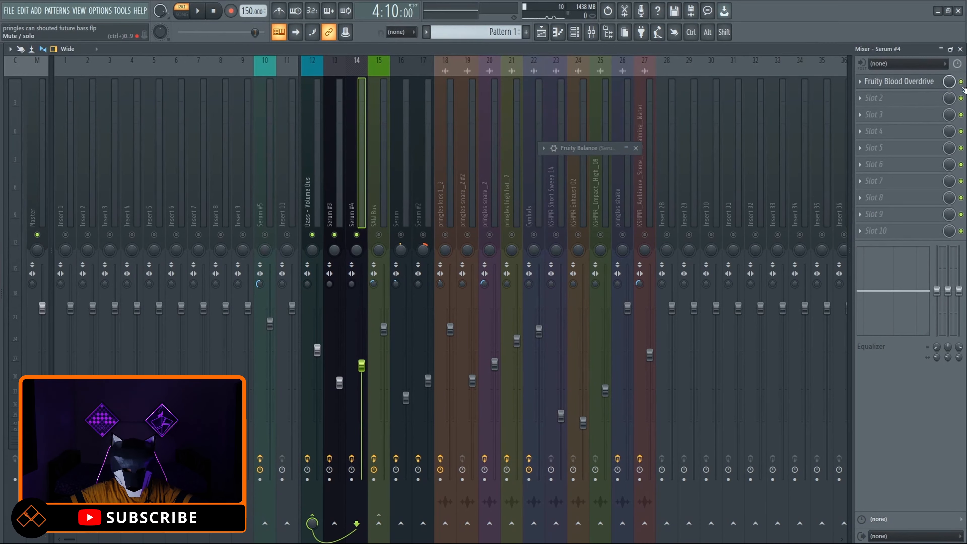
click(893, 82)
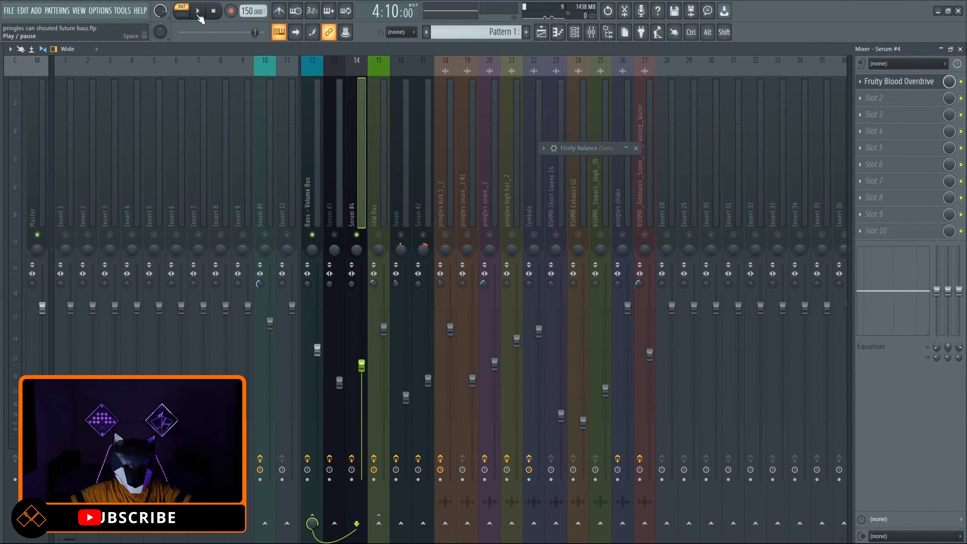
click(198, 12)
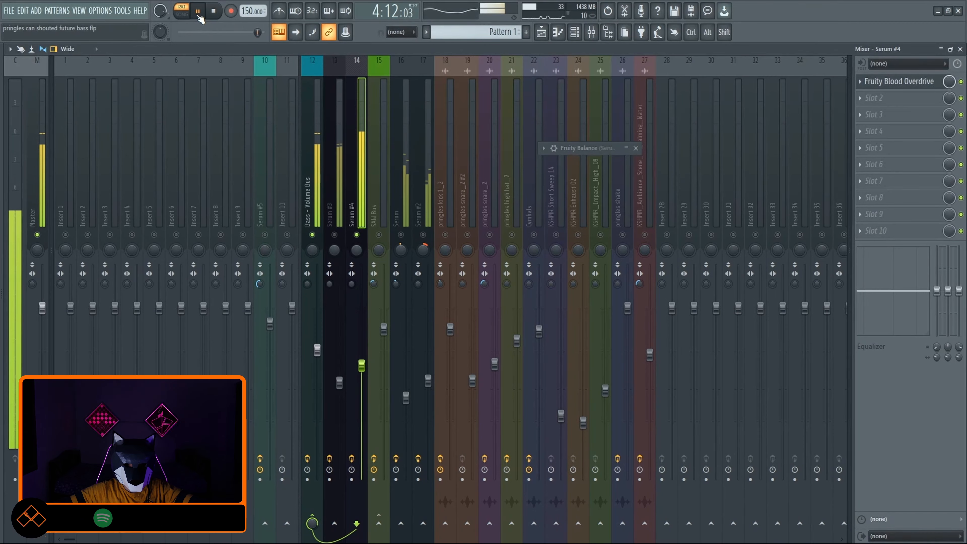
click(198, 13)
Reactivate Serum #3 beside Serum #4 and examine the Fruity Parametric EQ 2 and Fruity Balance on the Bass - Volume Bus
click(334, 199)
click(351, 198)
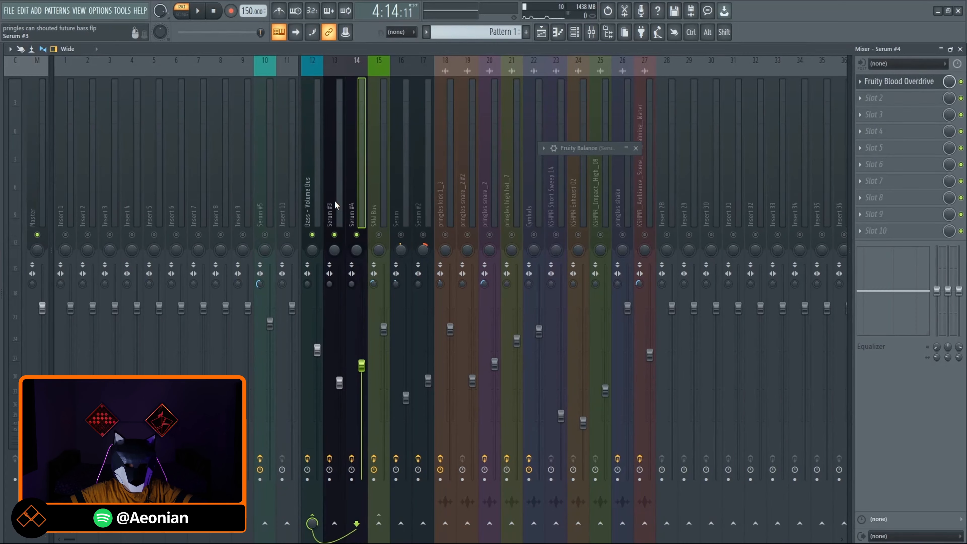
click(335, 199)
click(347, 200)
click(311, 198)
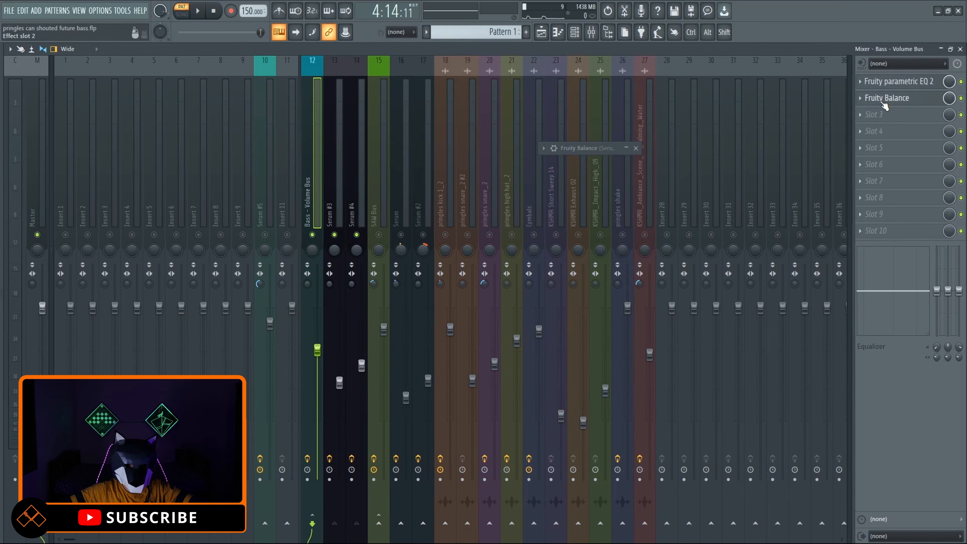
click(891, 85)
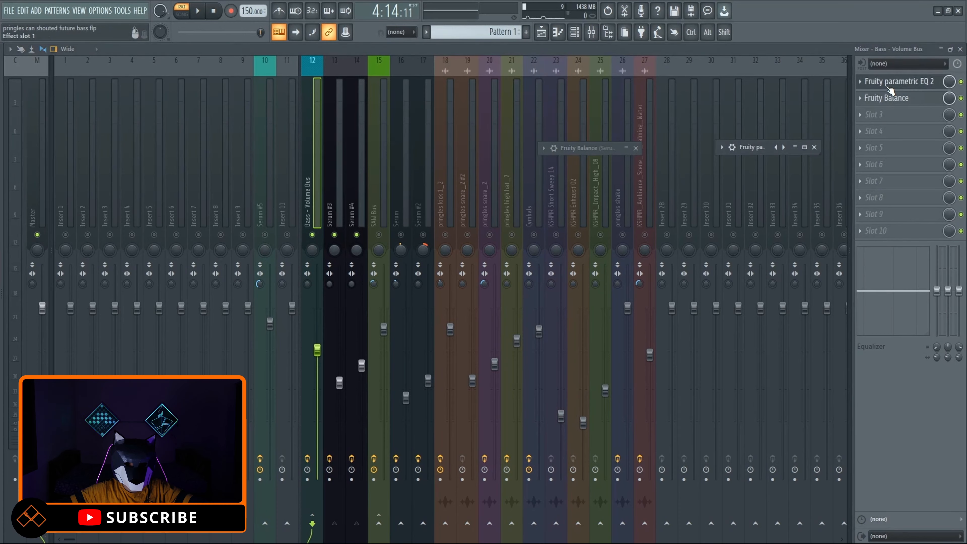
click(795, 149)
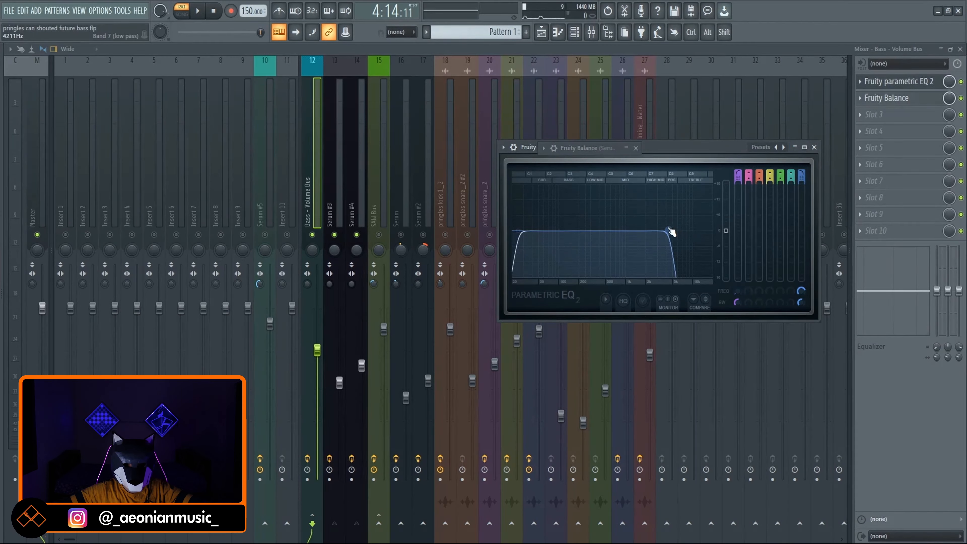
click(795, 148)
click(902, 100)
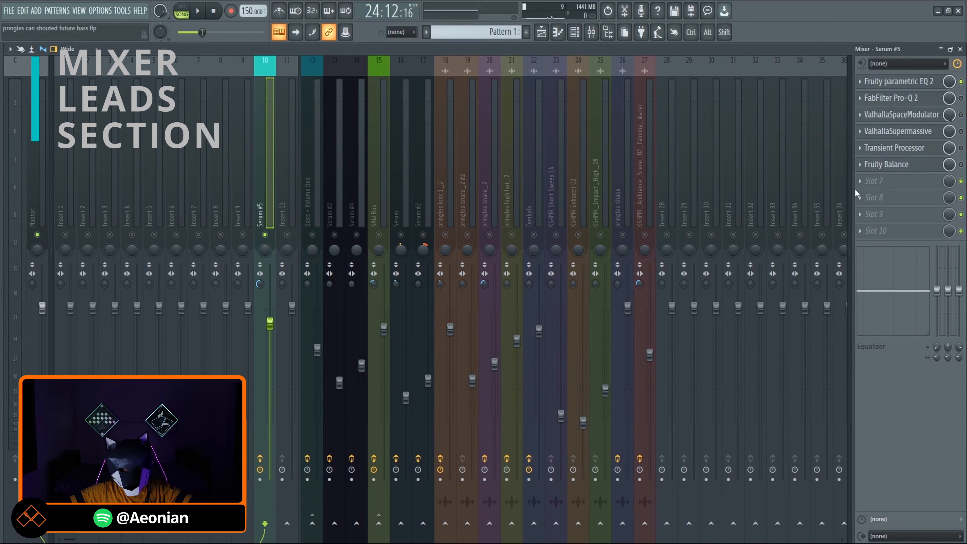
Examine the Fruity Parametric EQ 2 curve on the Serum #5 lead track and listen to the lead in song mode
click(907, 84)
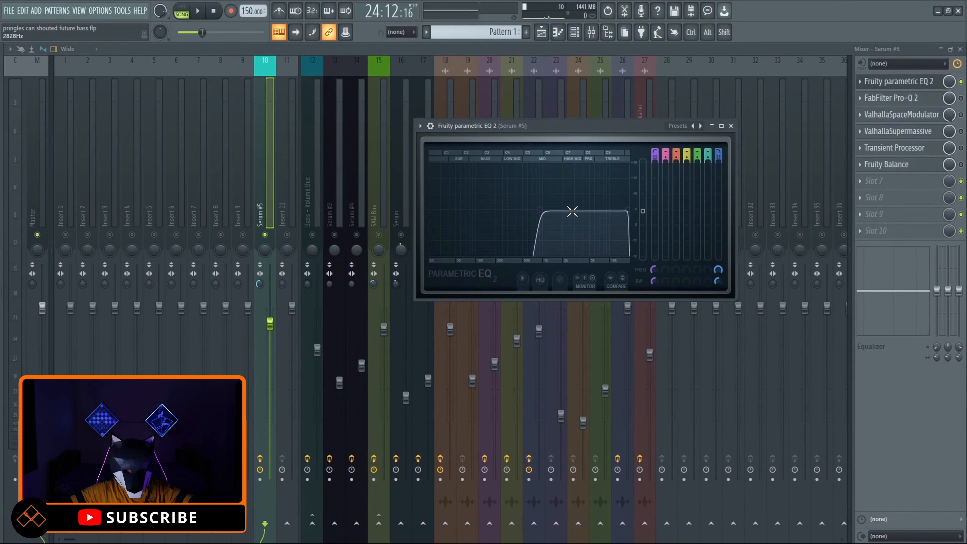
click(712, 129)
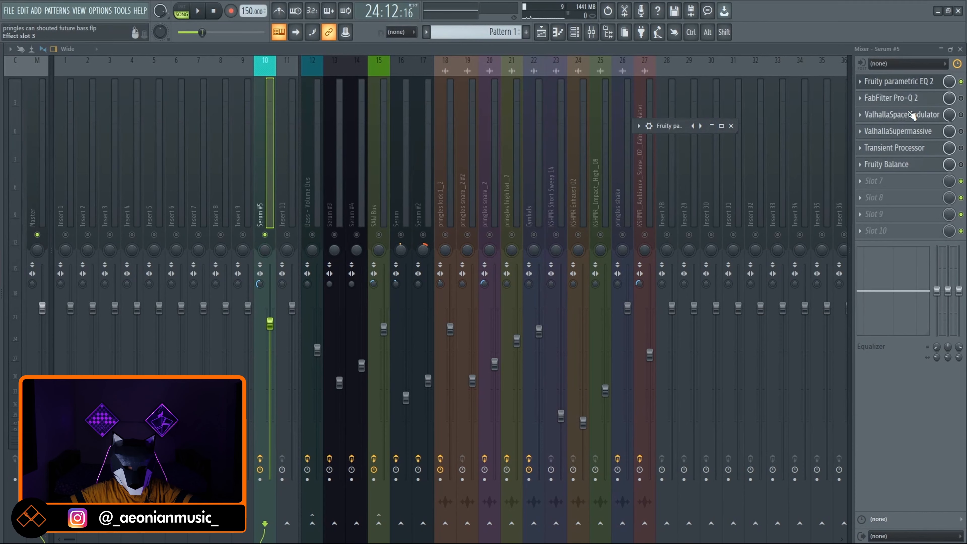
key(space)
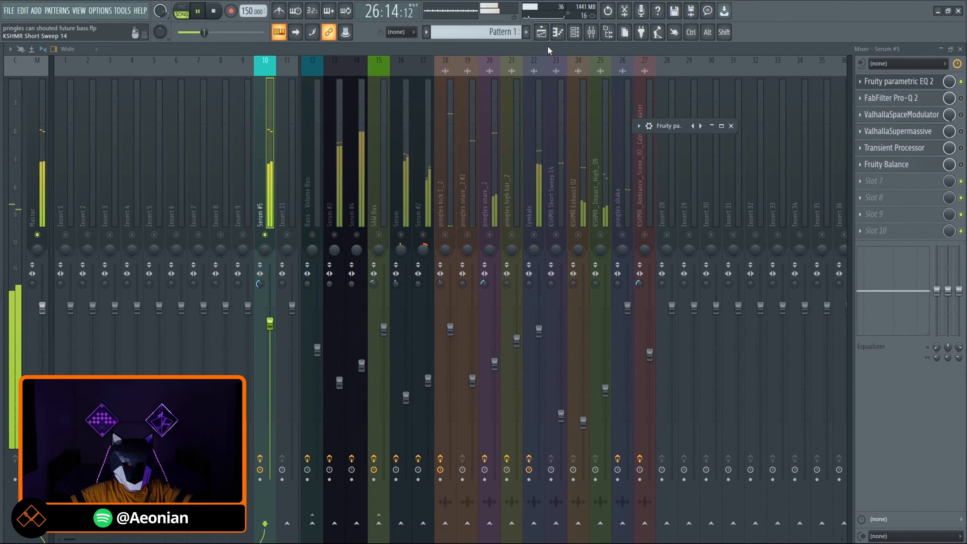
key(space)
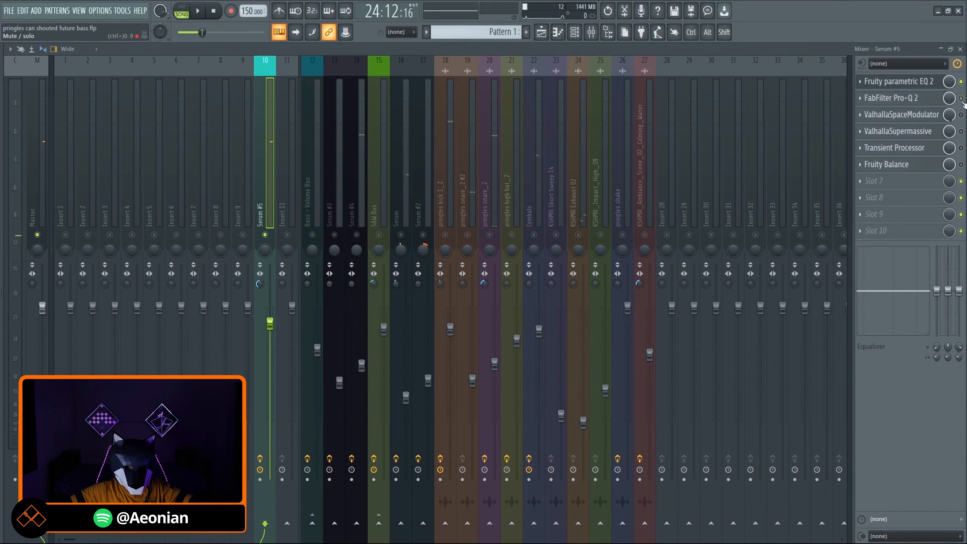
Enable FabFilter Pro-Q 2 on Serum #5, examine its three EQ bands and listen to the lead through it
click(891, 99)
click(451, 124)
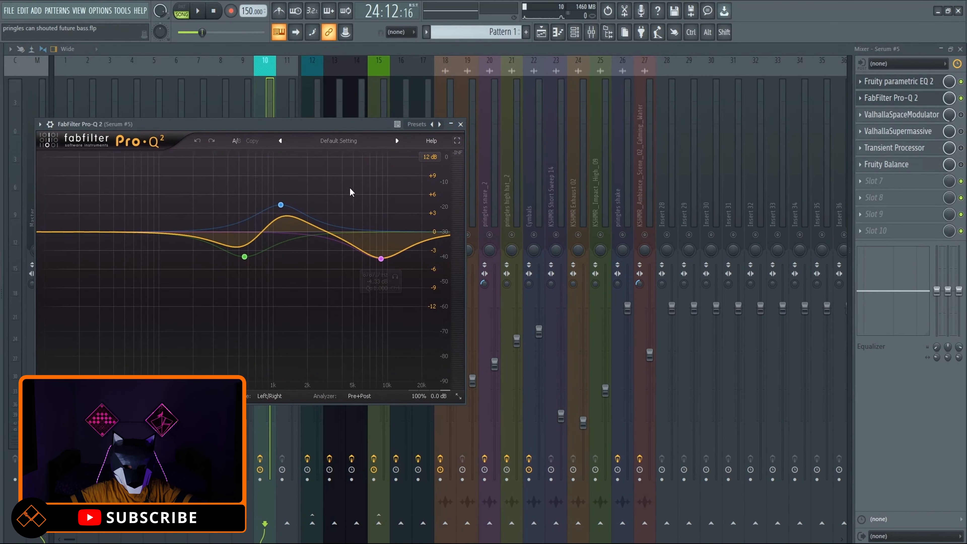
drag(340, 121, 579, 120)
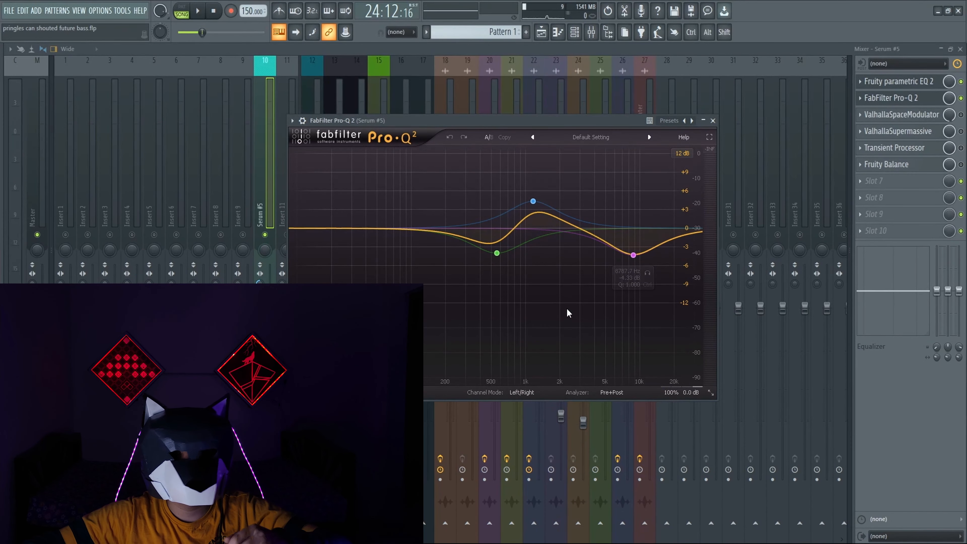
key(space)
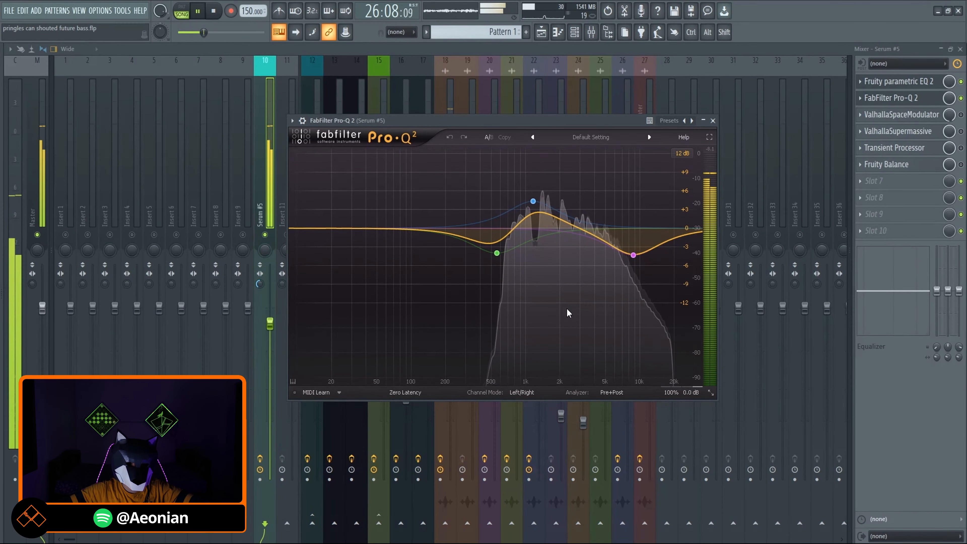
key(space)
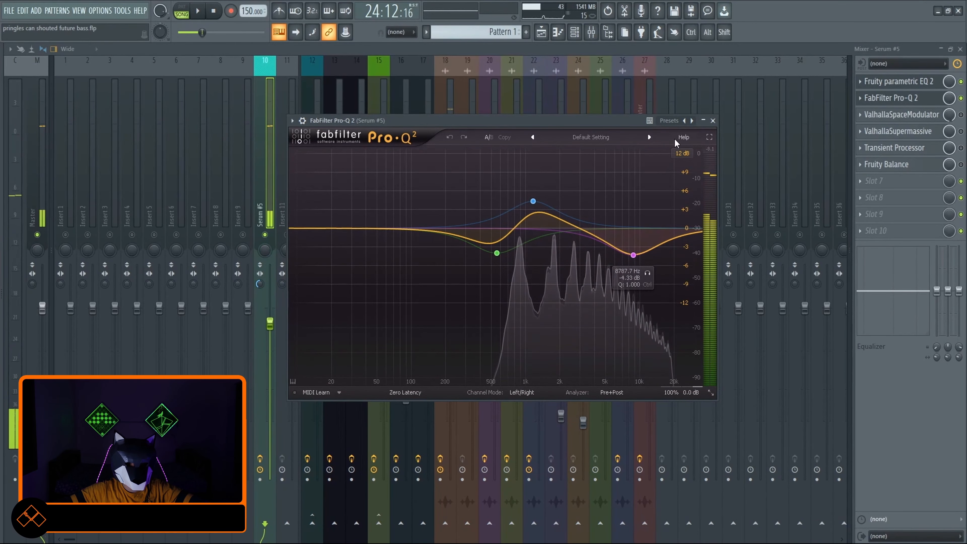
click(703, 120)
Examine the ValhallaSpaceModulator settings on Serum #5, enable the effect and listen to the lead through it
click(895, 116)
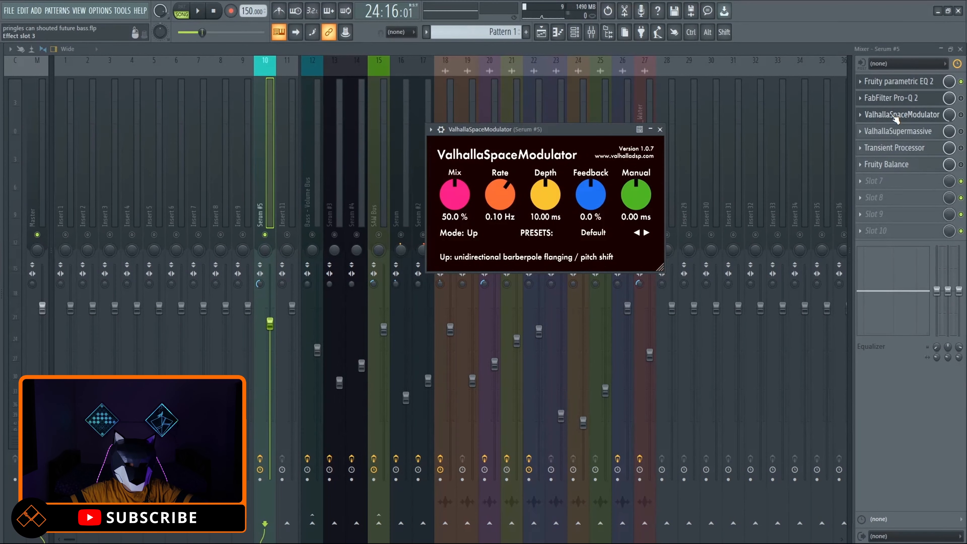
drag(563, 129, 543, 123)
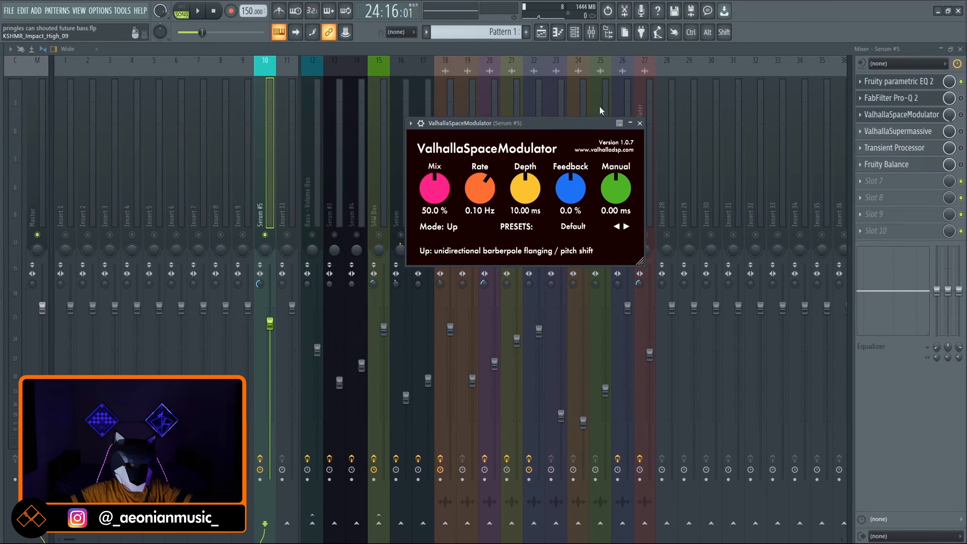
click(631, 124)
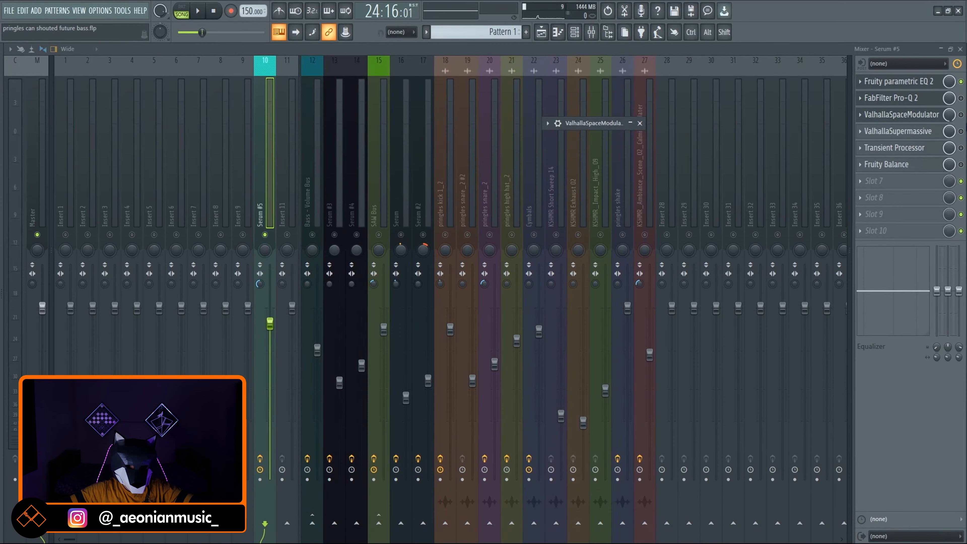
key(space)
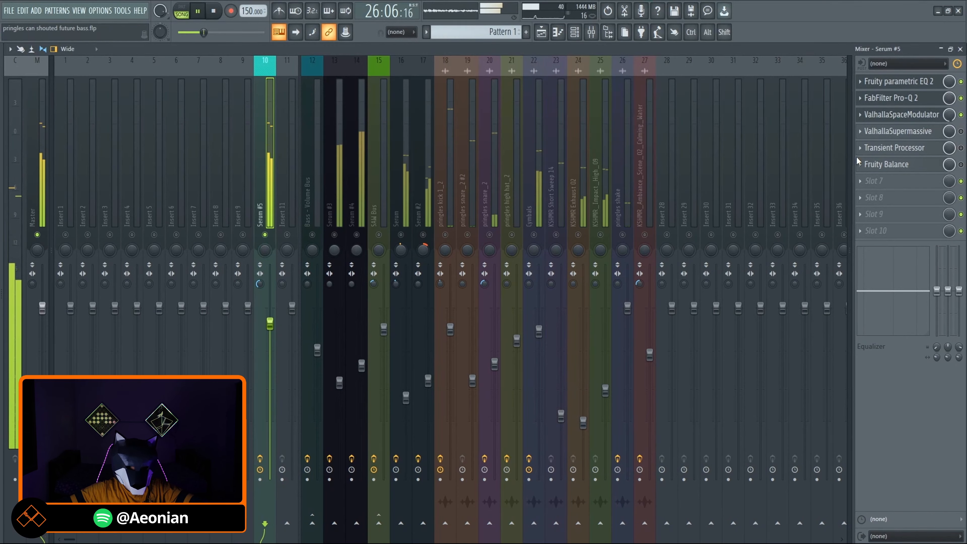
key(space)
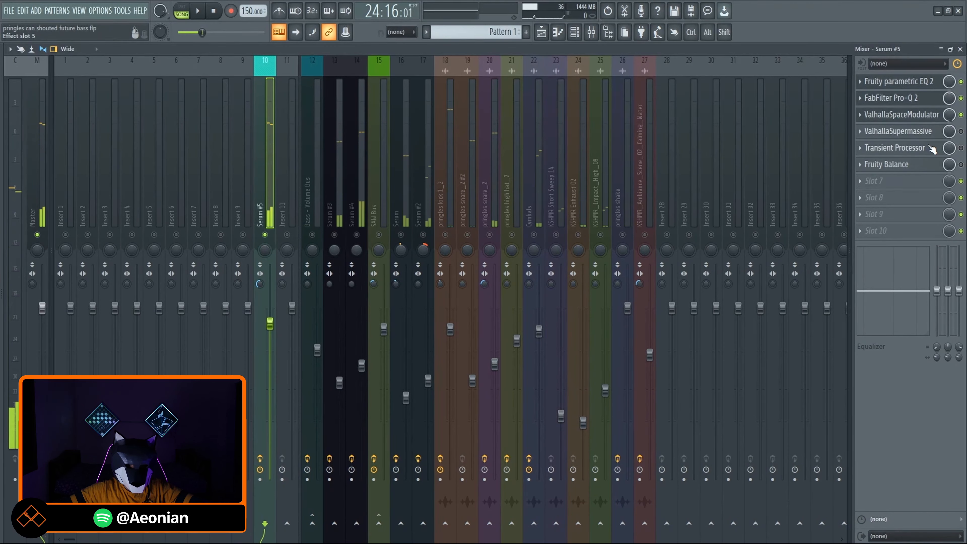
Enable ValhallaSupermassive on Serum #5 and examine its delay, warp and feedback settings with the LostSaucer preset
click(873, 135)
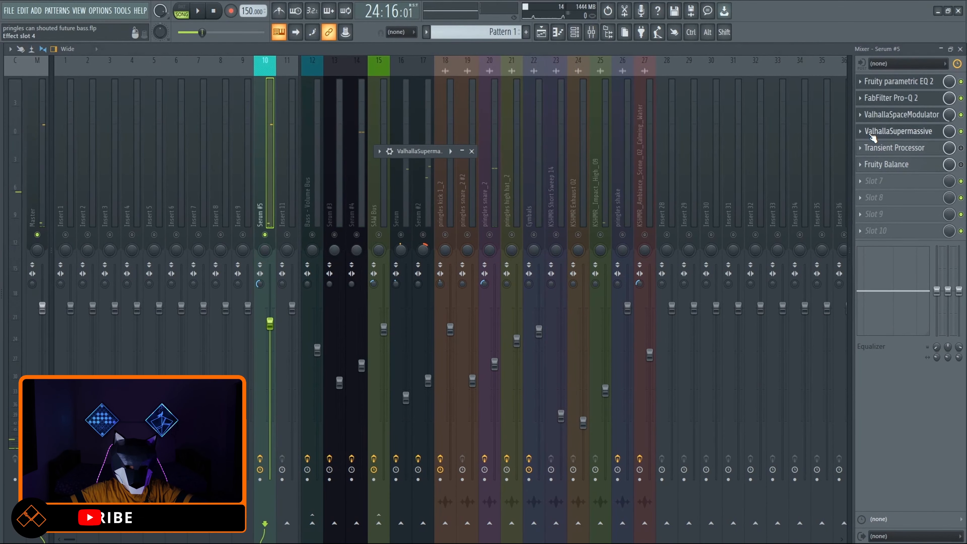
click(462, 151)
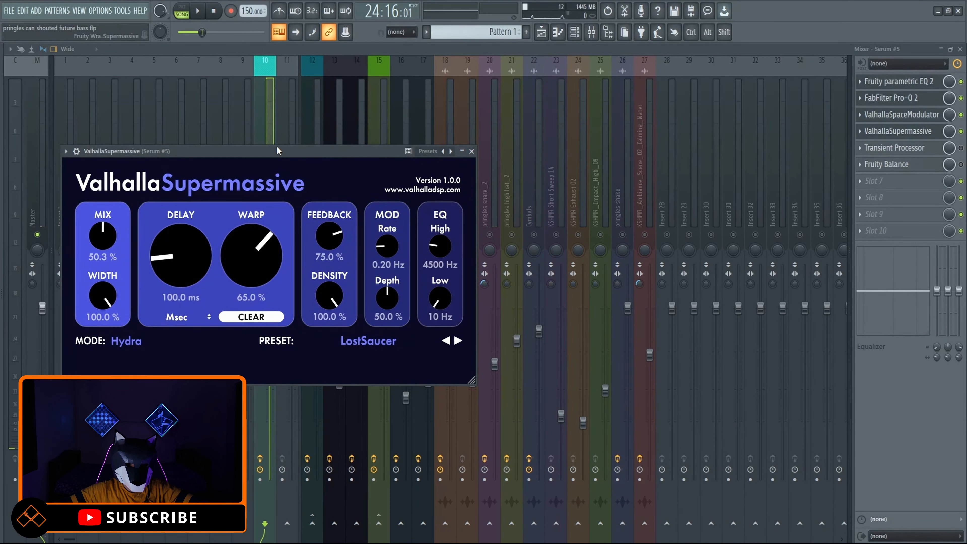
drag(320, 149, 549, 119)
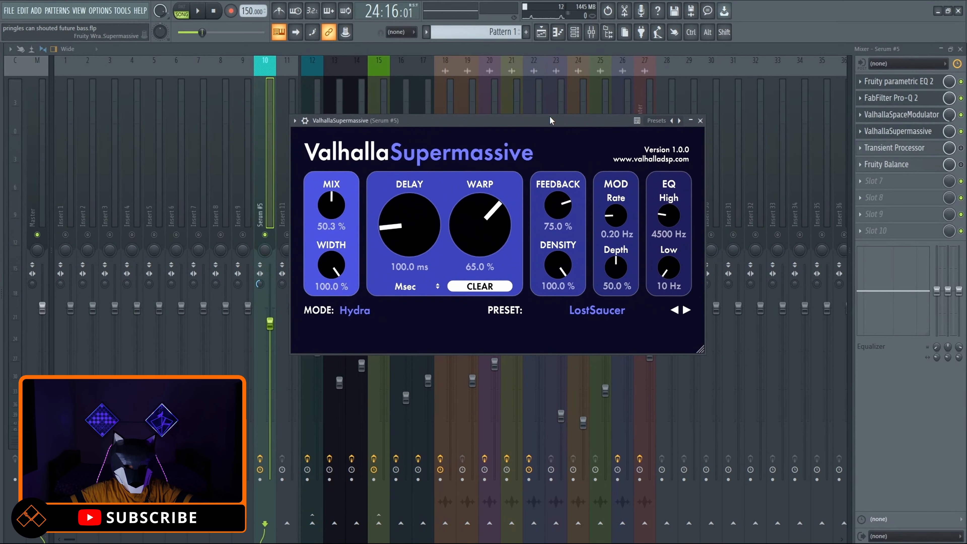
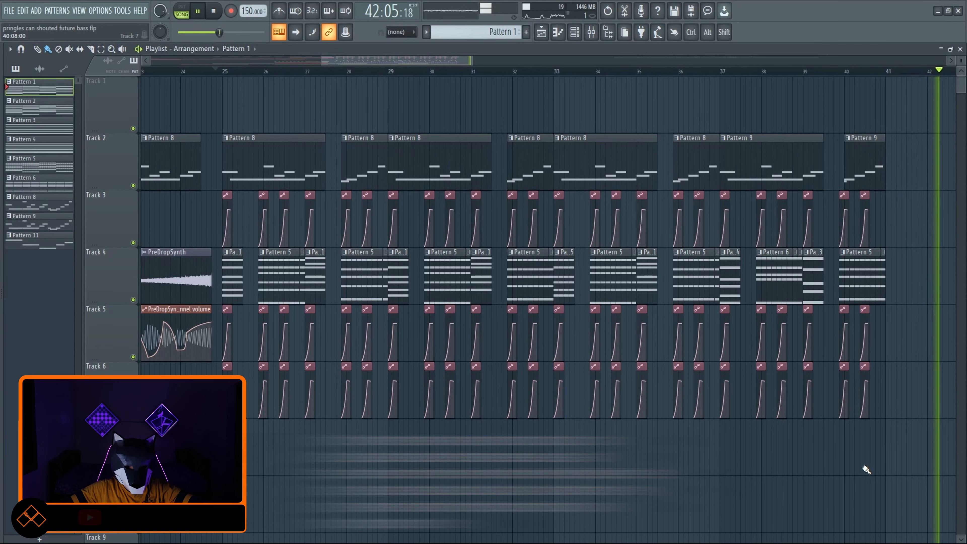
Solo the pringles kick 1_2 track in the mixer and listen to the kick with its effects bypassed
key(space)
key(F9)
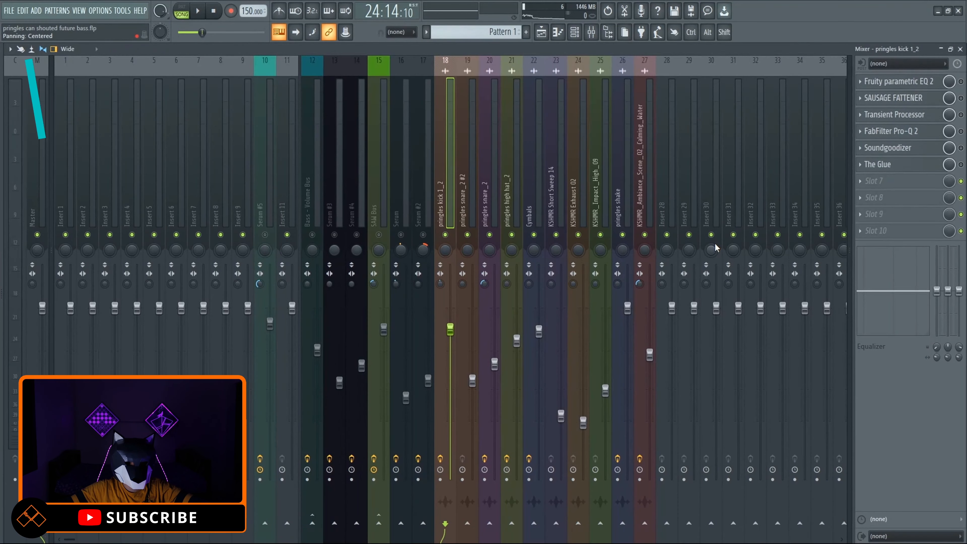
right_click(445, 235)
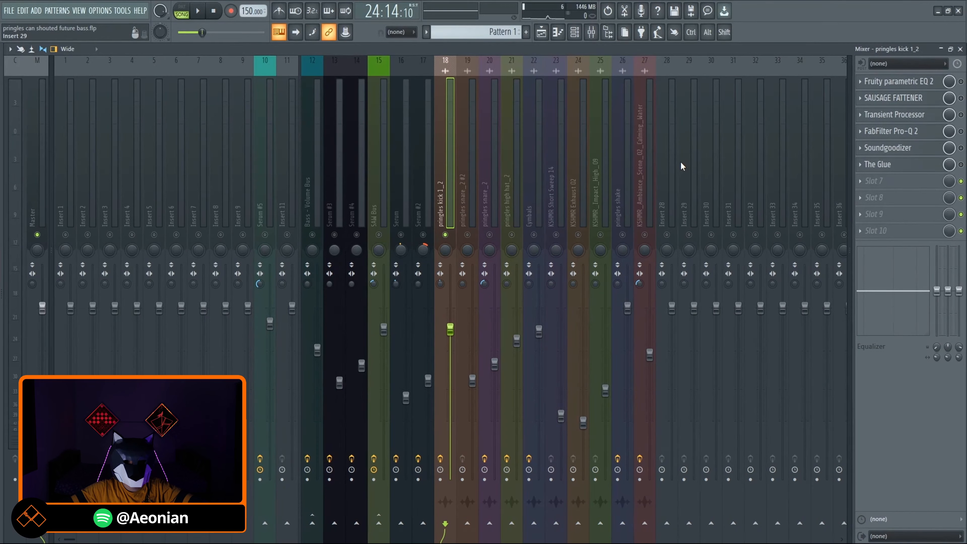
key(space)
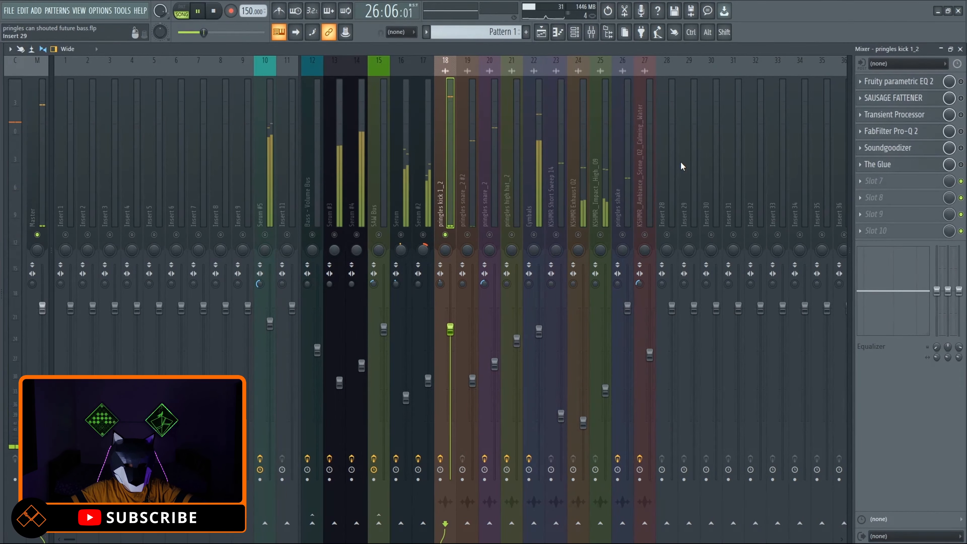
key(space)
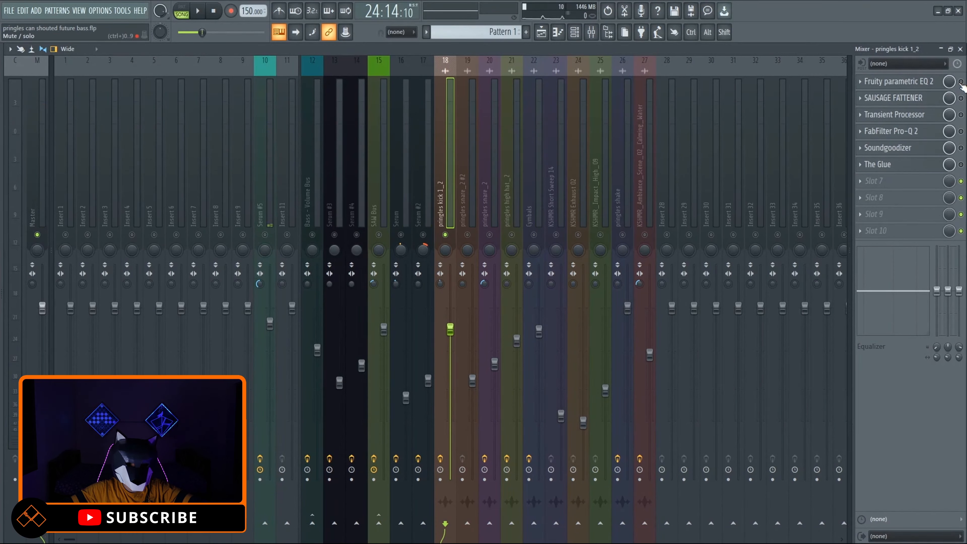
Enable Fruity parametric EQ 2 on pringles kick 1_2, examine its low-frequency boost and listen to the kick through it
click(877, 86)
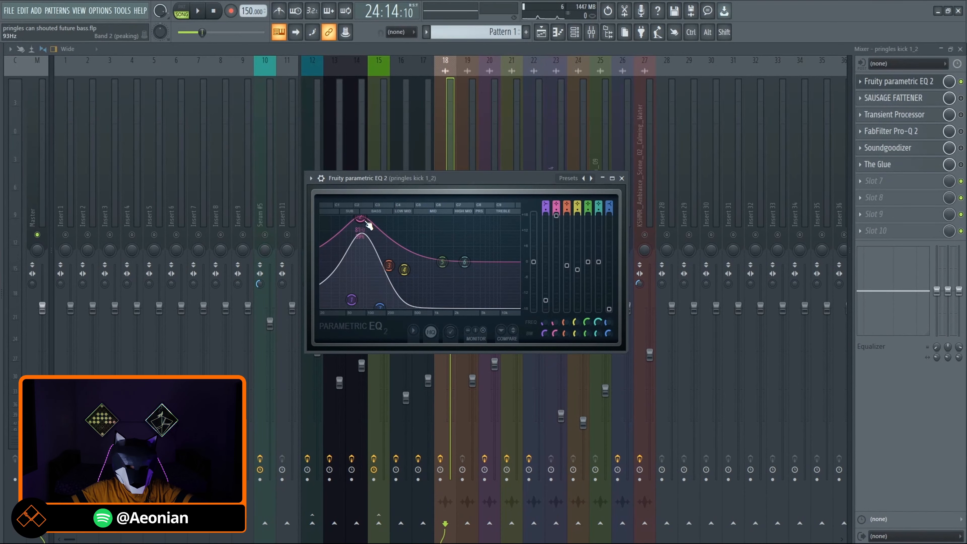
click(603, 179)
key(space)
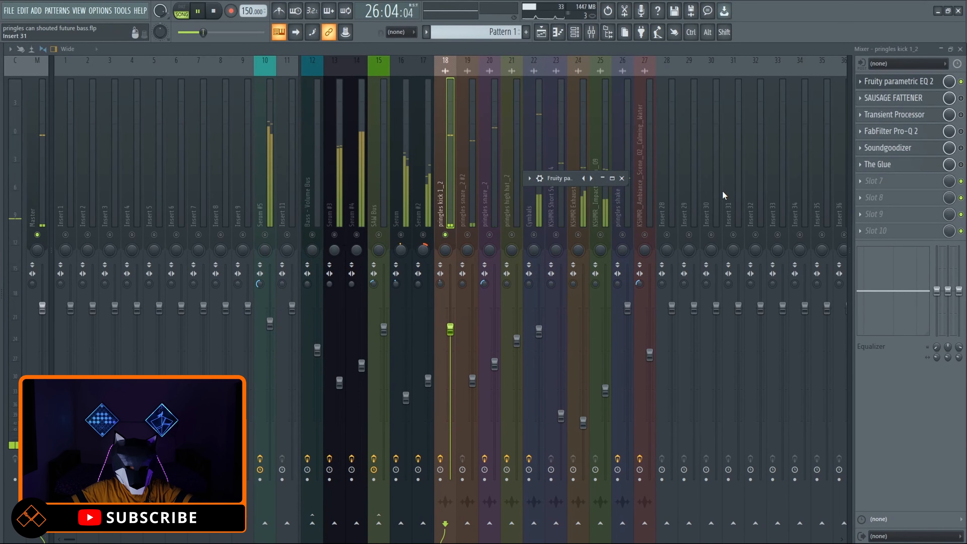
key(space)
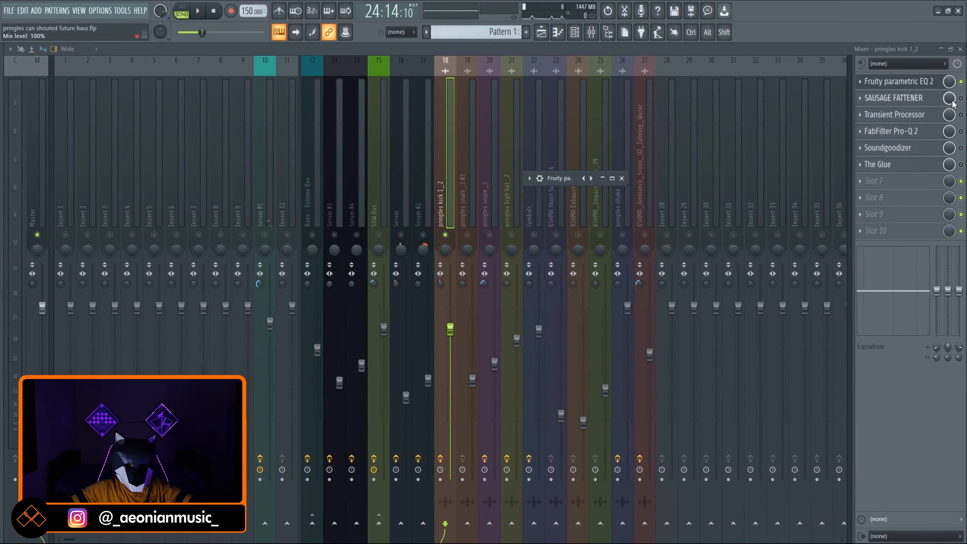
key(Escape)
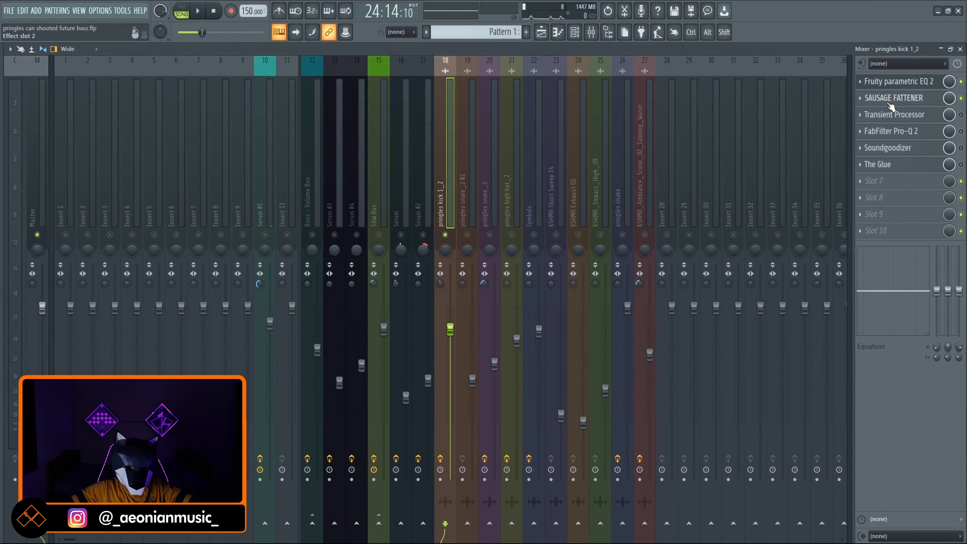
Examine the Fatness and Color settings of the enabled Sausage Fattener on pringles kick 1_2 and listen to the result
click(872, 99)
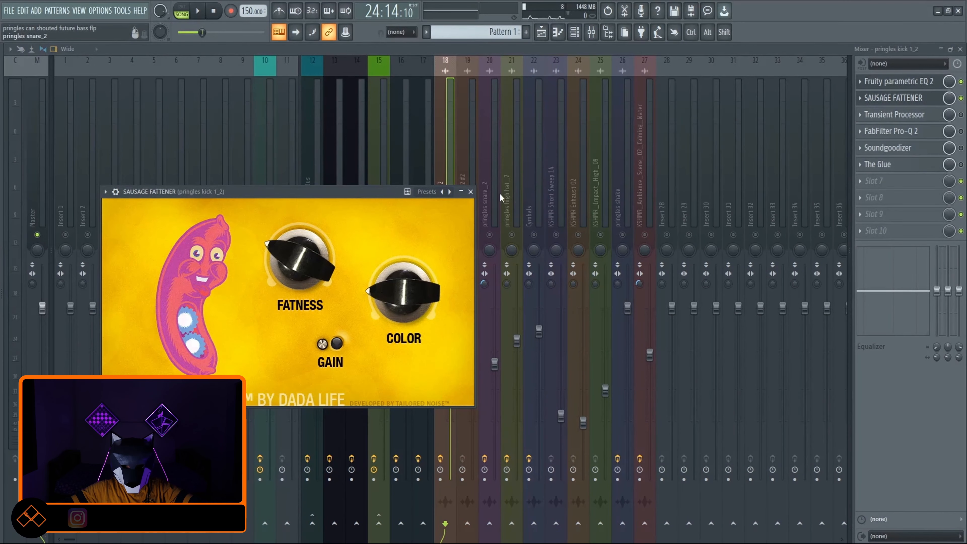
key(space)
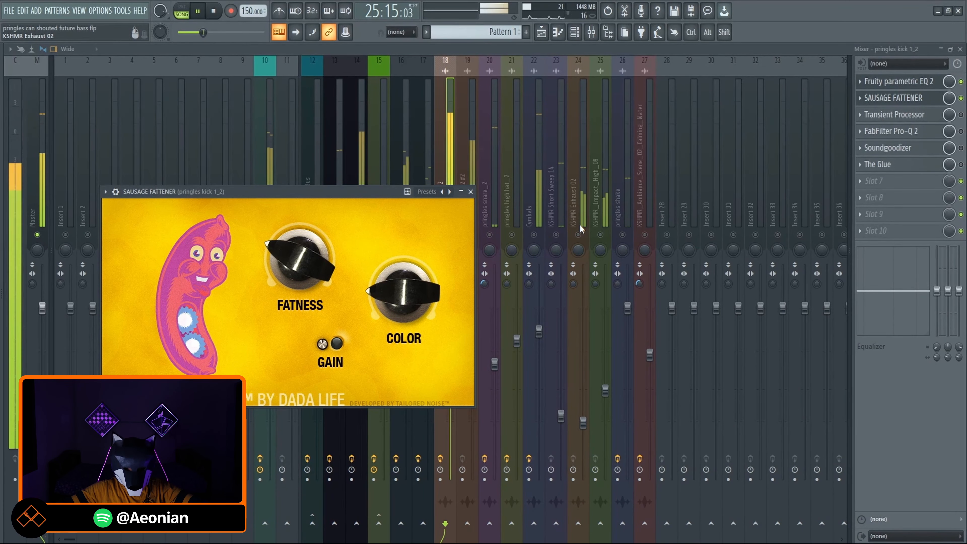
key(space)
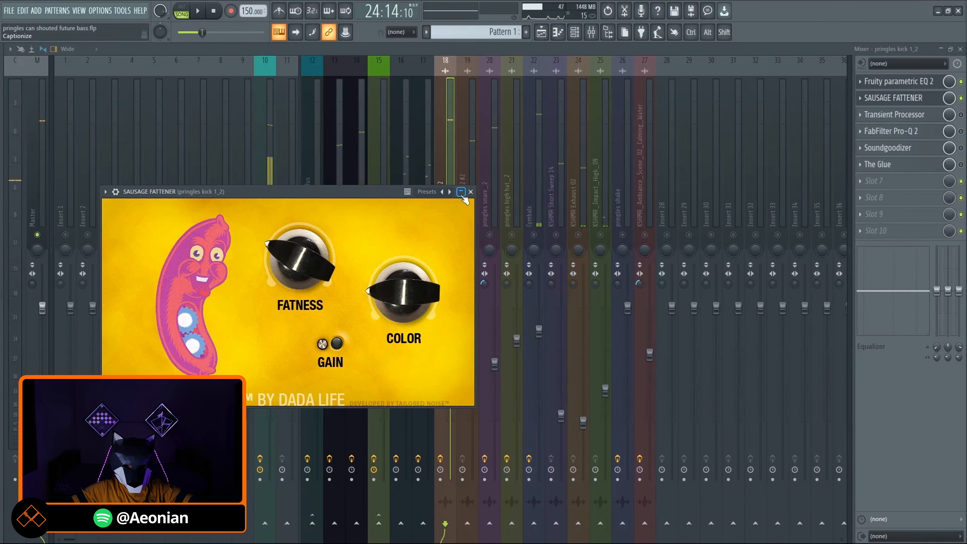
click(461, 191)
Enable Transient Processor on pringles kick 1_2, examine its attack, drive and release settings and listen to the kick
click(961, 115)
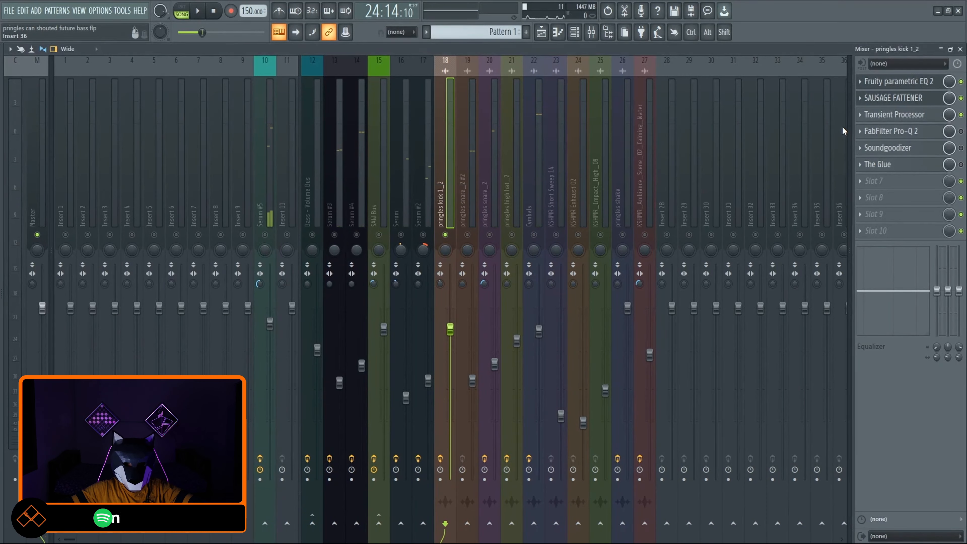
click(869, 117)
click(592, 137)
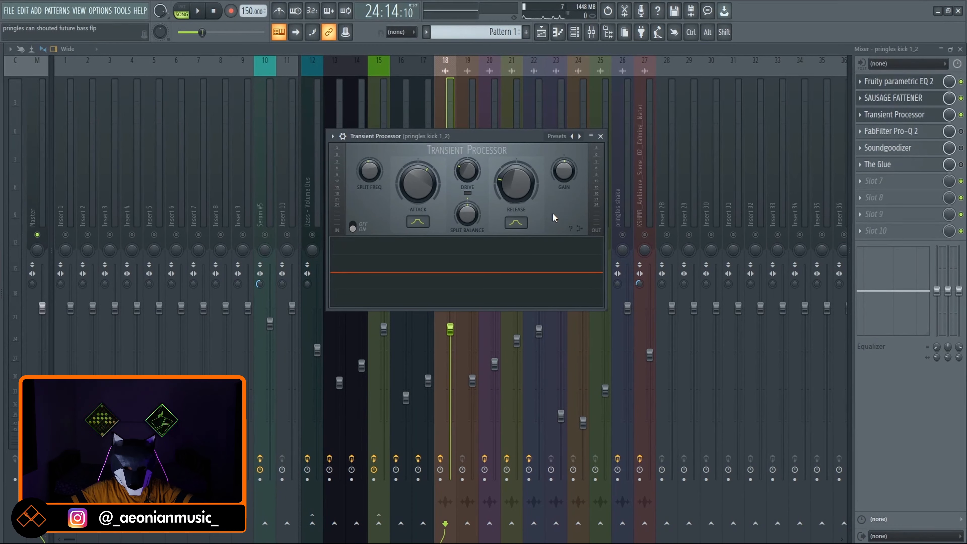
key(space)
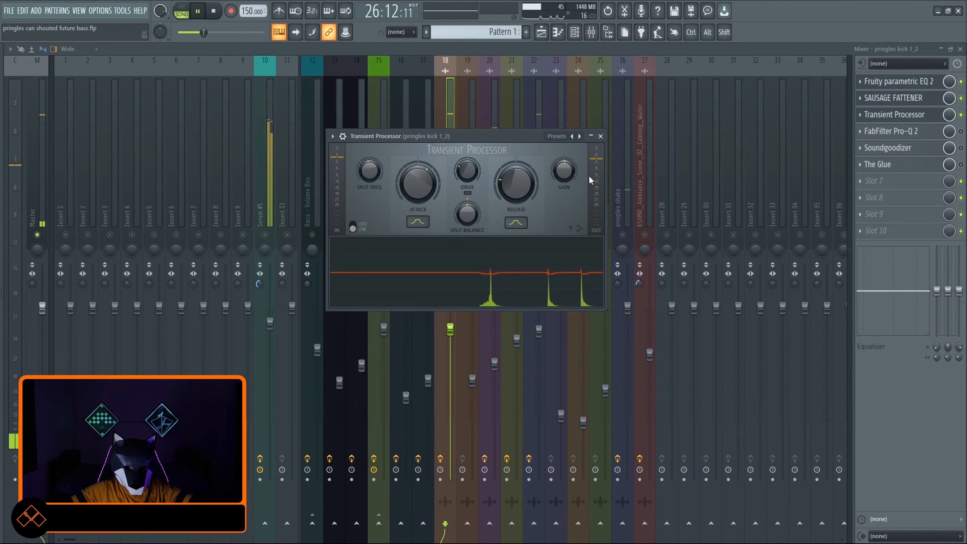
key(space)
click(592, 137)
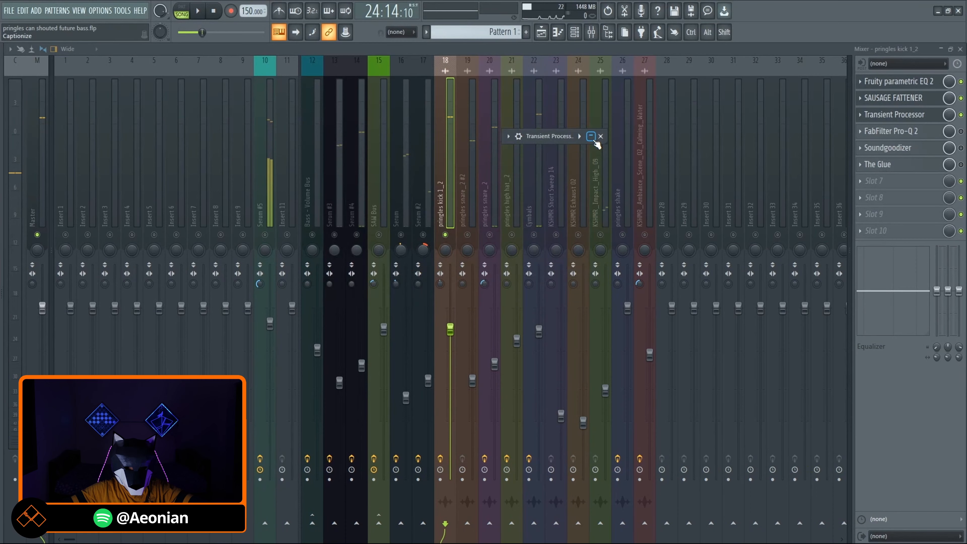
Examine the two FabFilter Pro-Q 2 bands on pringles kick 1_2, enable the EQ and listen to the kick
click(904, 134)
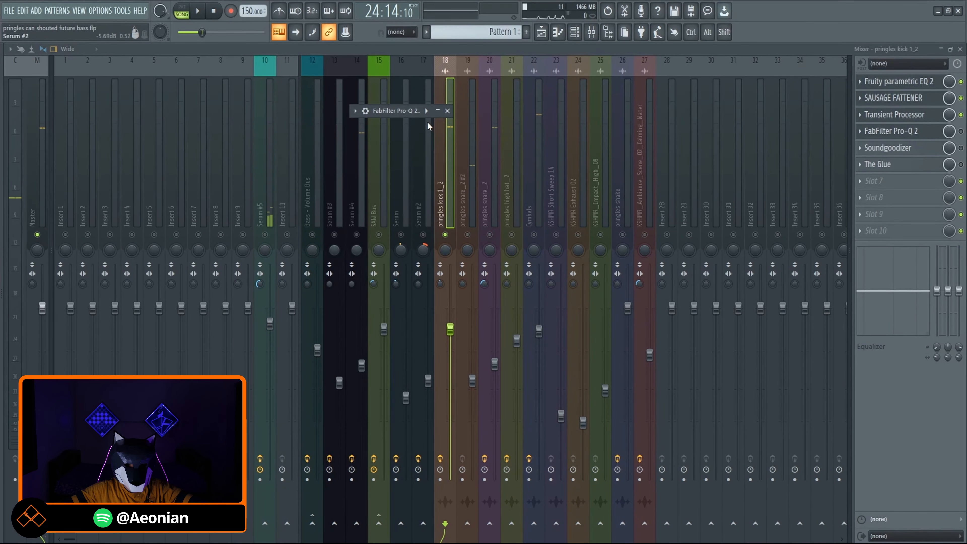
click(438, 111)
drag(344, 112, 625, 111)
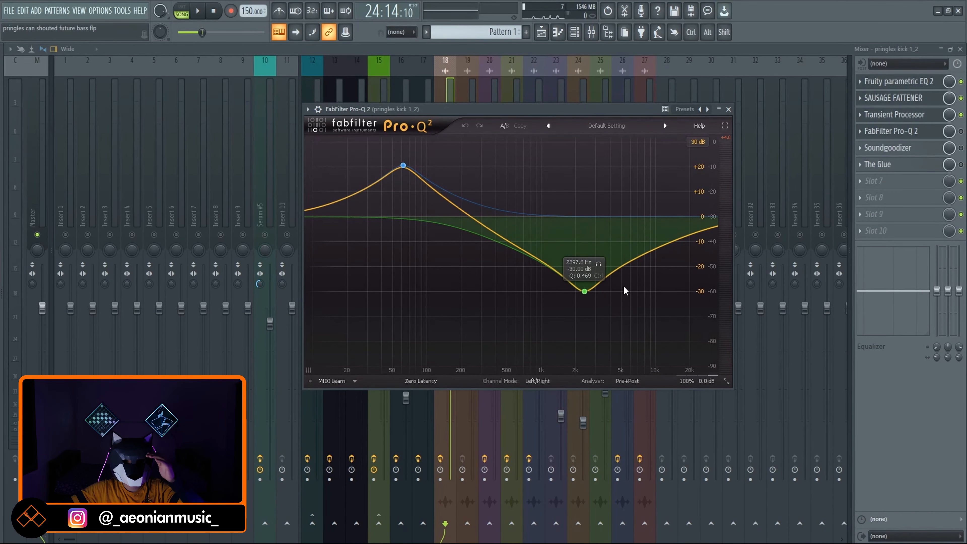
click(718, 110)
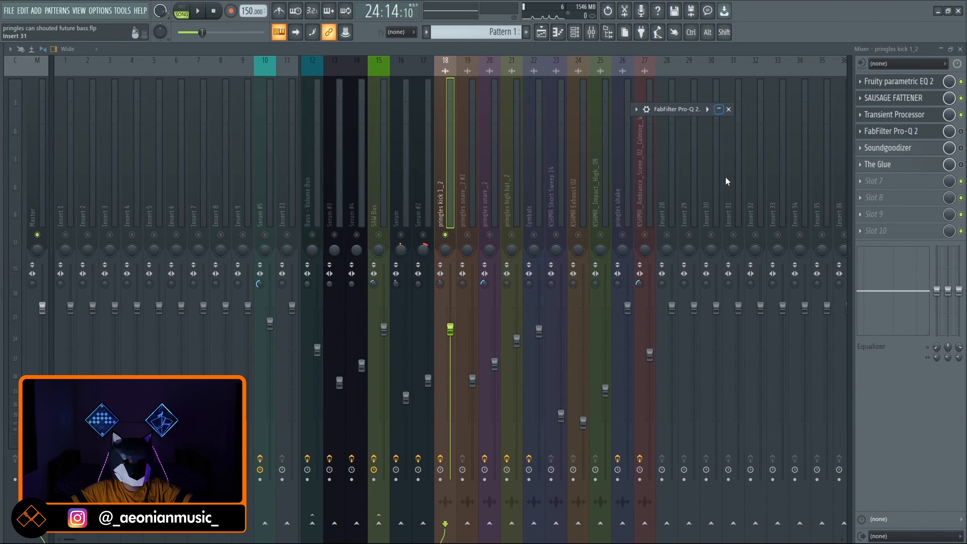
click(961, 132)
key(space)
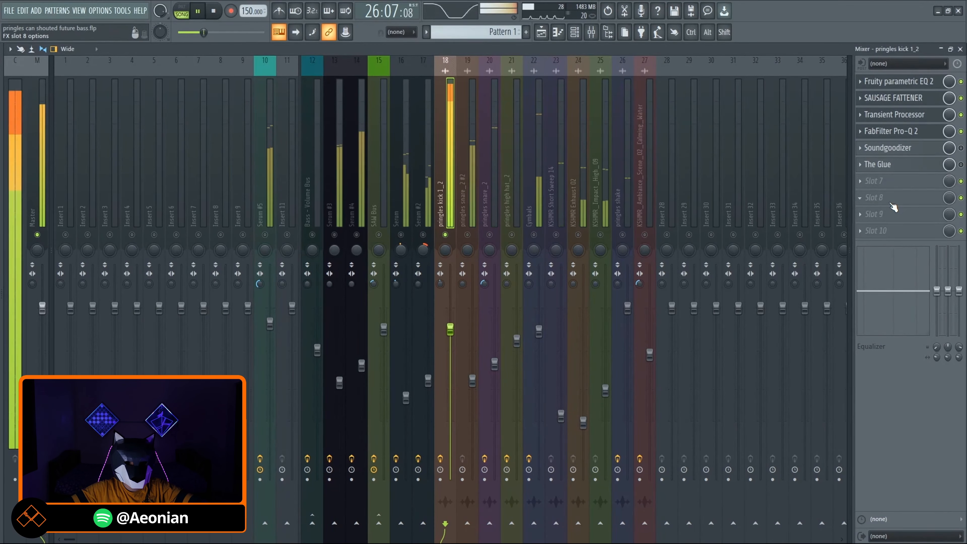
key(space)
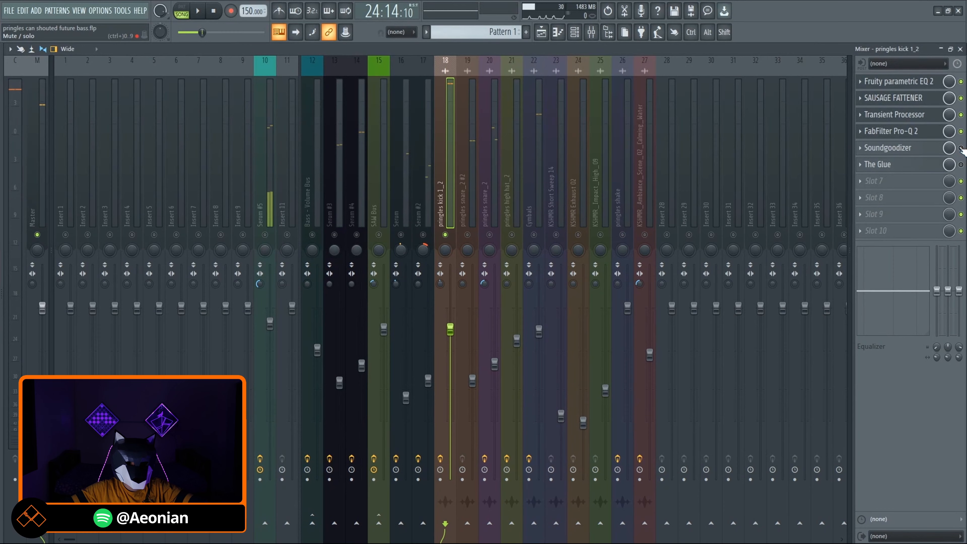
Check the Soundgoodizer in mode C on pringles kick 1_2 and listen to the kick through it
click(887, 148)
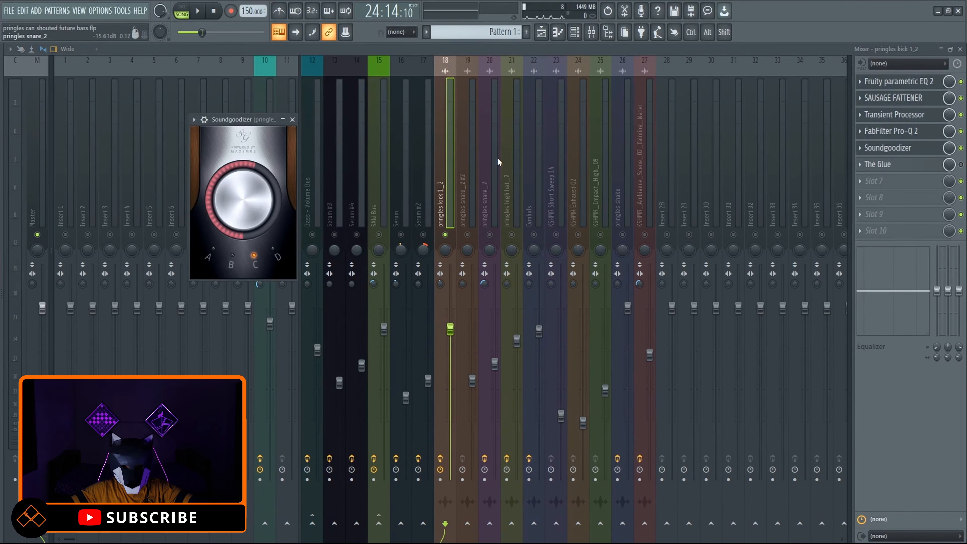
key(space)
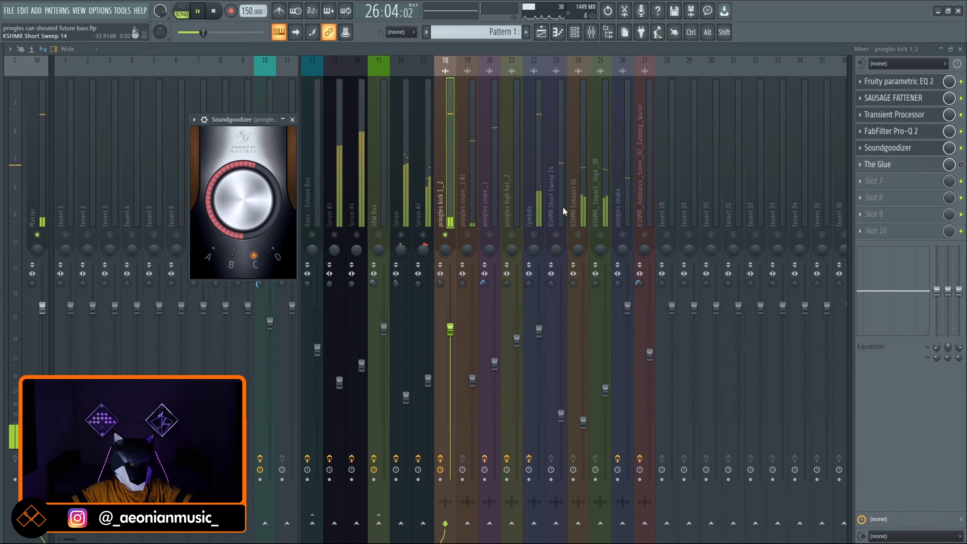
key(space)
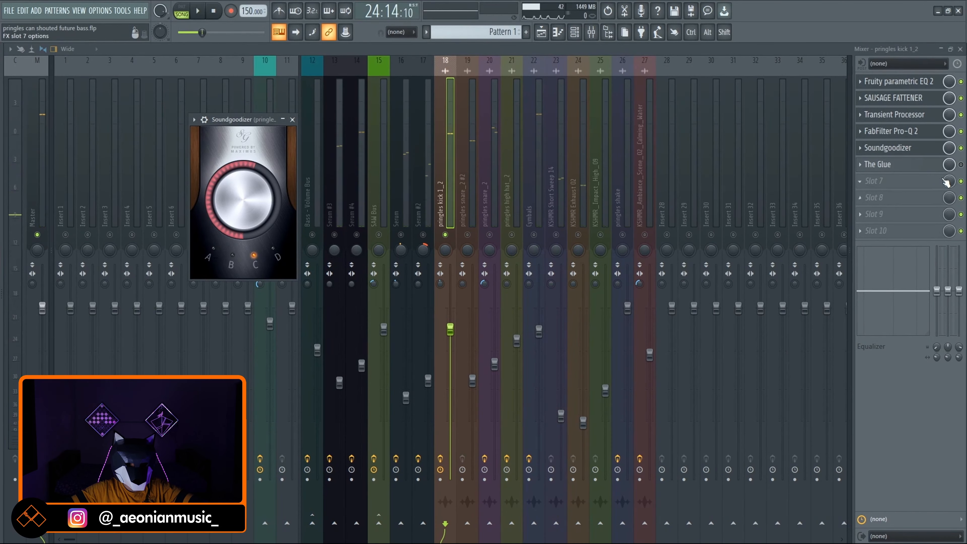
Enable The Glue on pringles kick 1_2, examine its compressor settings and listen to the fully processed kick
click(962, 165)
click(881, 170)
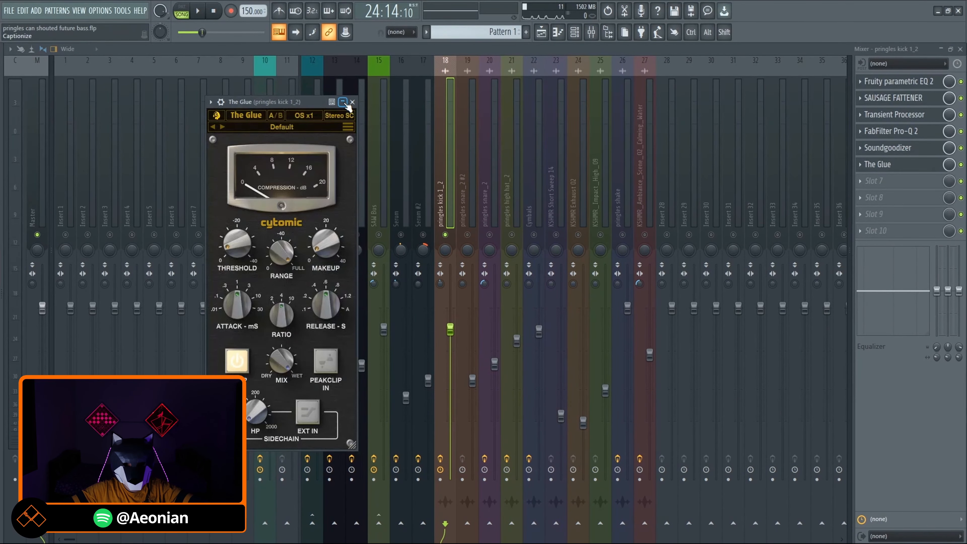
drag(282, 105, 412, 85)
key(space)
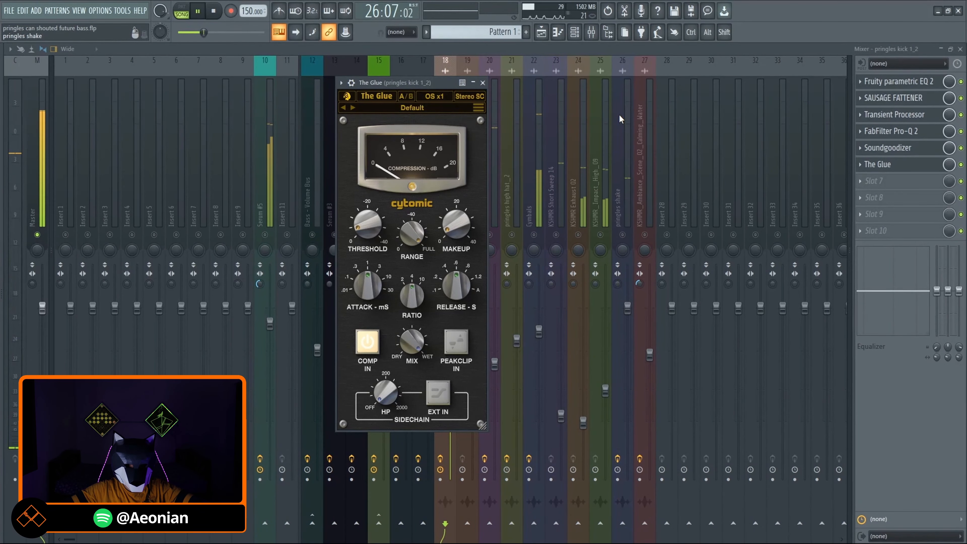
key(space)
click(482, 83)
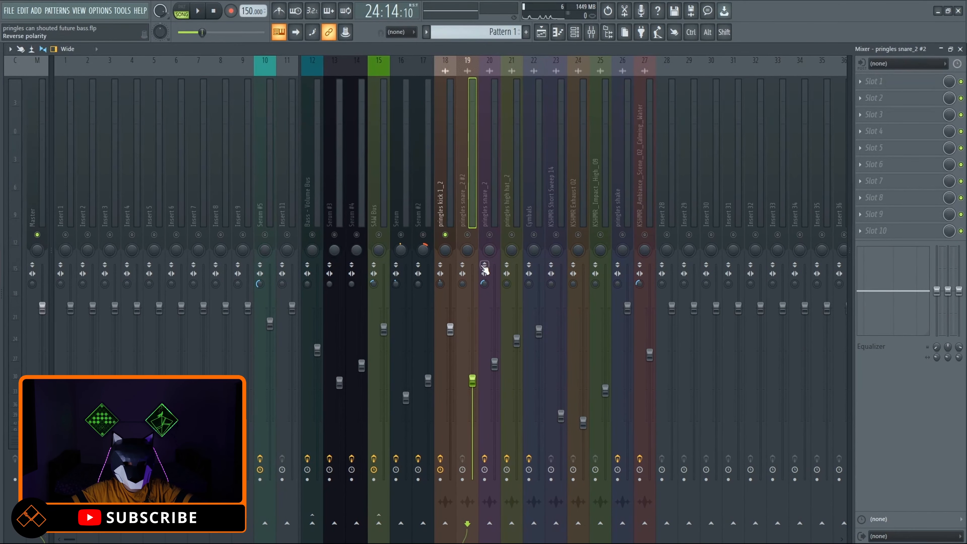
Solo the pringles snare_2 #2 mixer track and listen to the snare on its own
right_click(468, 235)
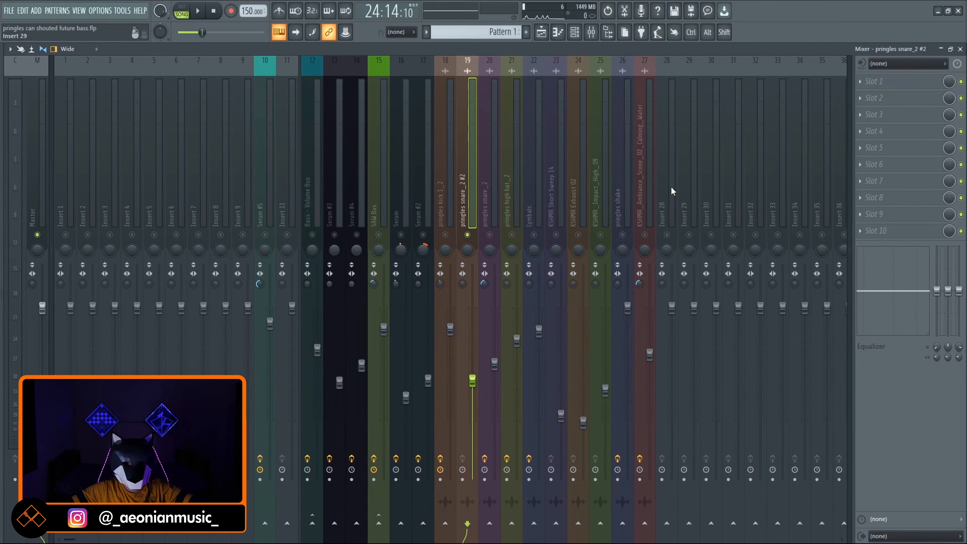
key(space)
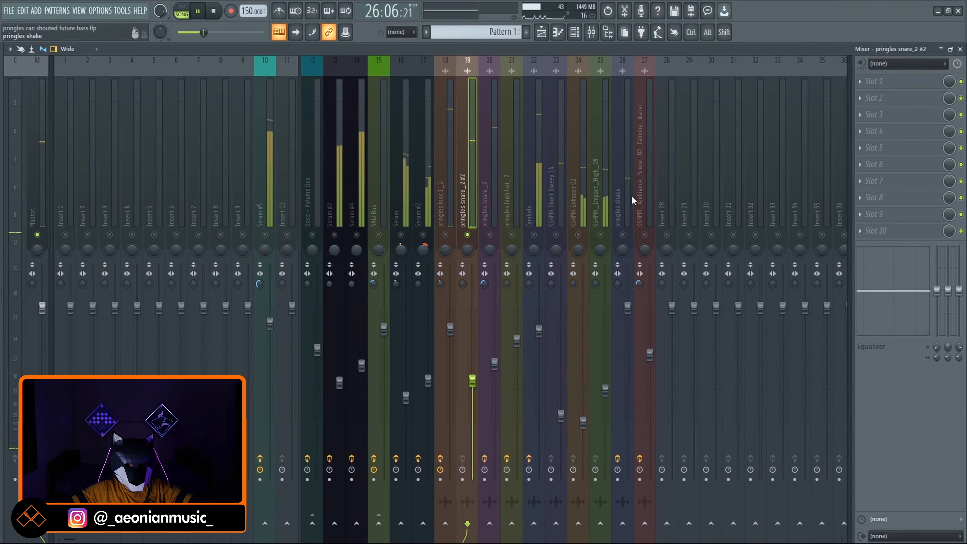
key(space)
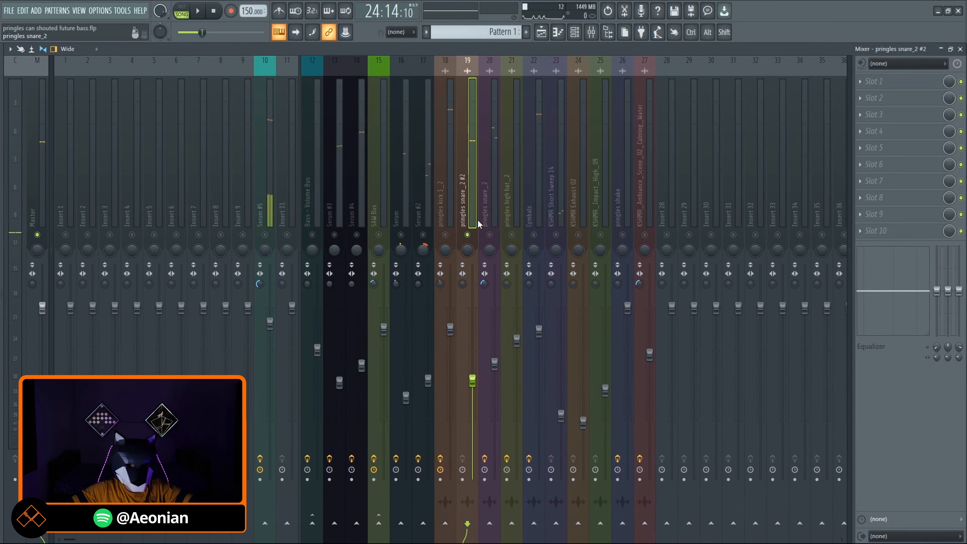
Unmute pringles kick 1_2 alongside pringles snare_2 #2 and listen to the kick and snare layer together
click(446, 206)
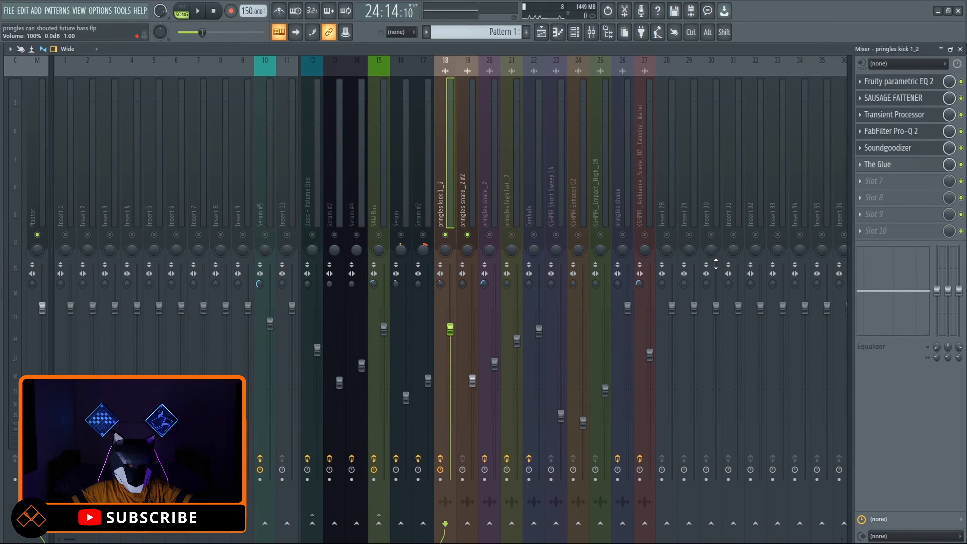
key(space)
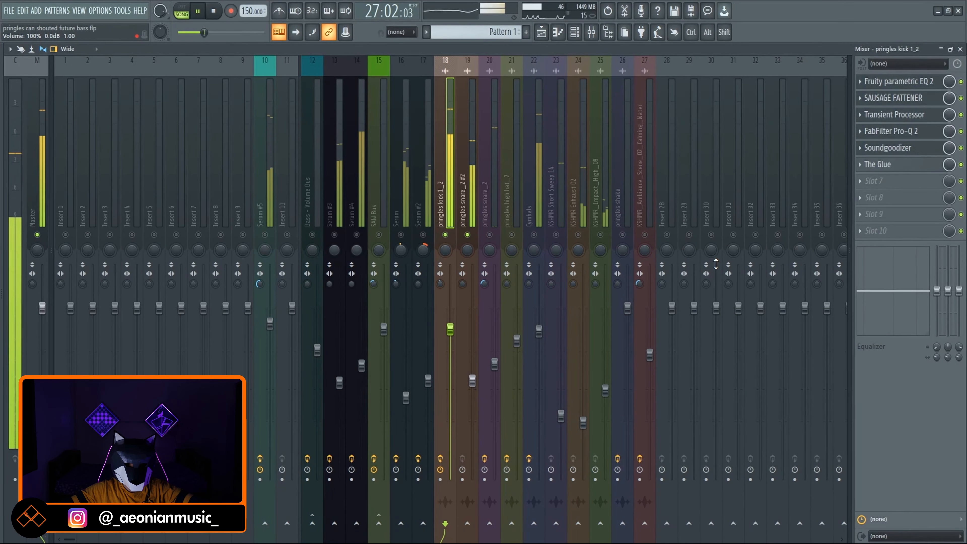
key(space)
Solo pringles snare_2, enable its Fruity parametric EQ 2, examine the low-cut curve and listen to the snare
click(489, 240)
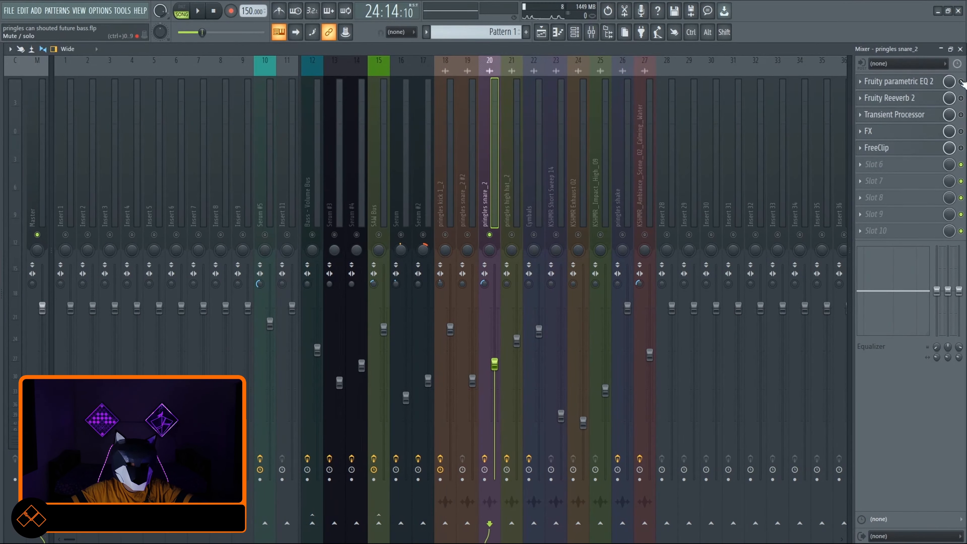
click(878, 85)
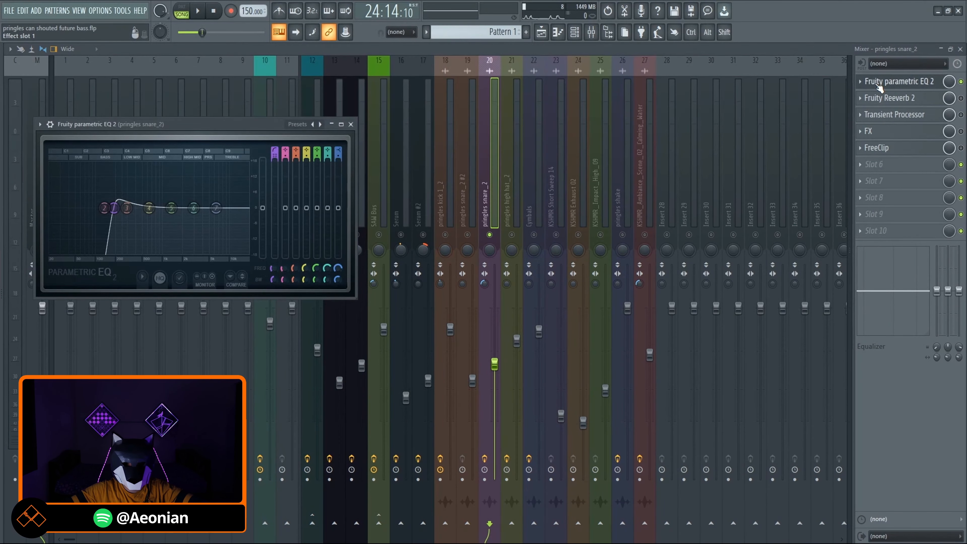
drag(282, 121, 760, 120)
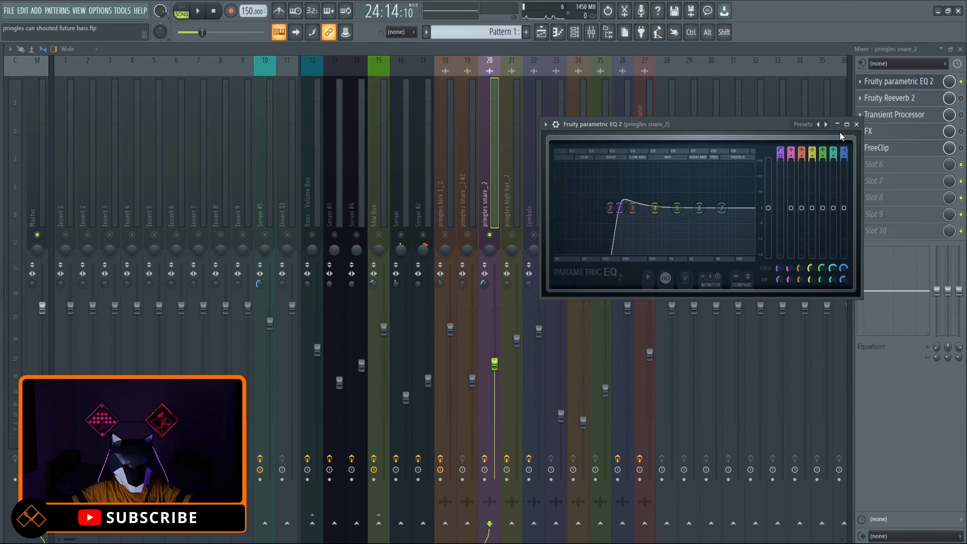
key(space)
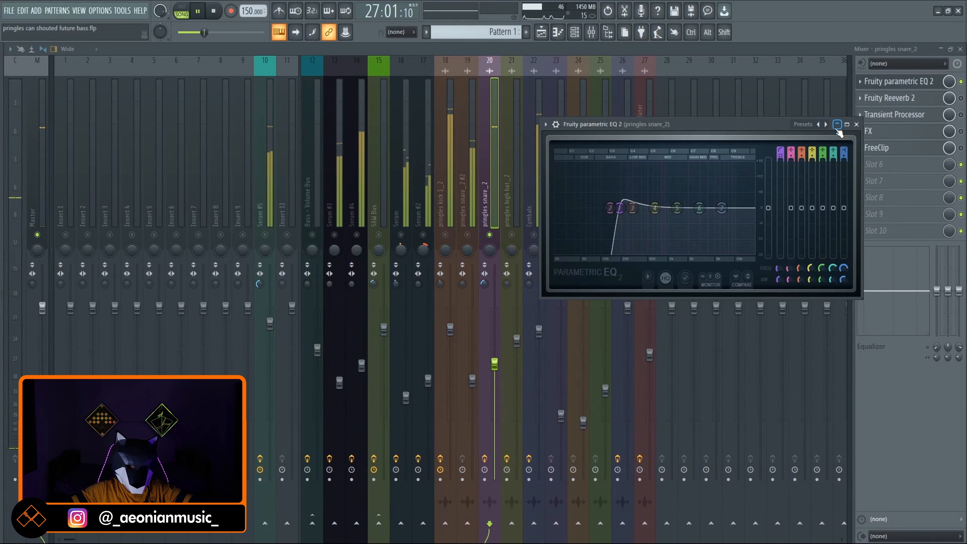
click(838, 127)
key(space)
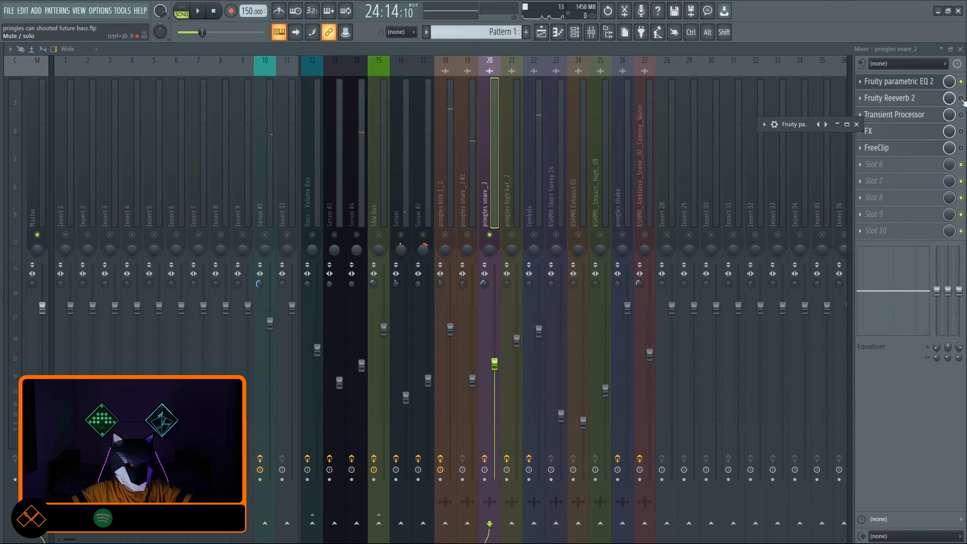
Enable Fruity Reeverb 2 on pringles snare_2, examine its reverb settings and listen to the snare
click(862, 98)
mouse_move(868, 113)
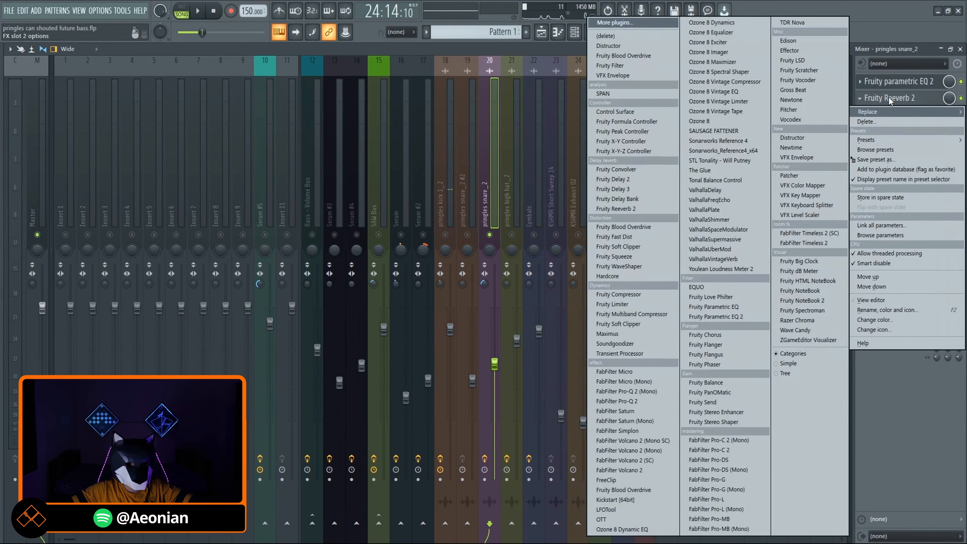
click(889, 98)
click(889, 99)
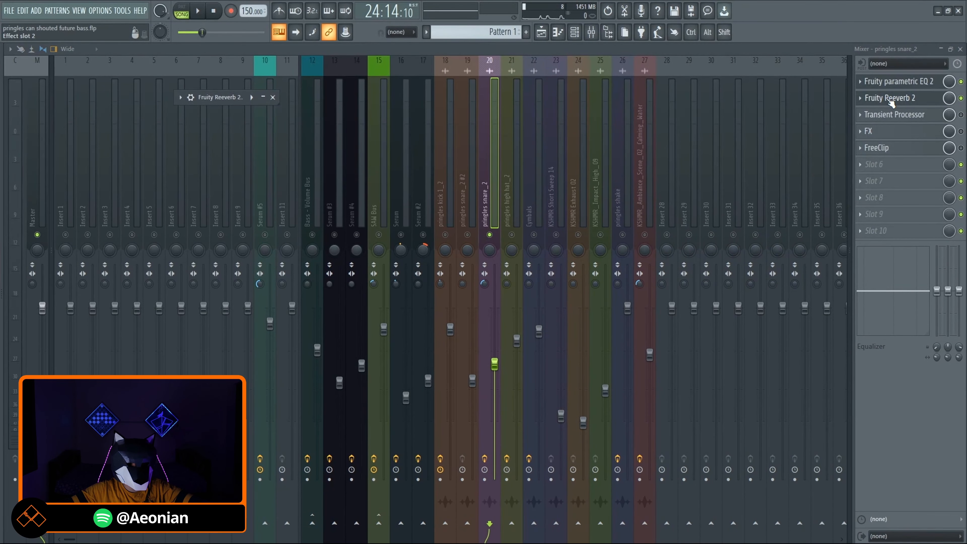
click(263, 97)
drag(213, 101, 579, 118)
key(space)
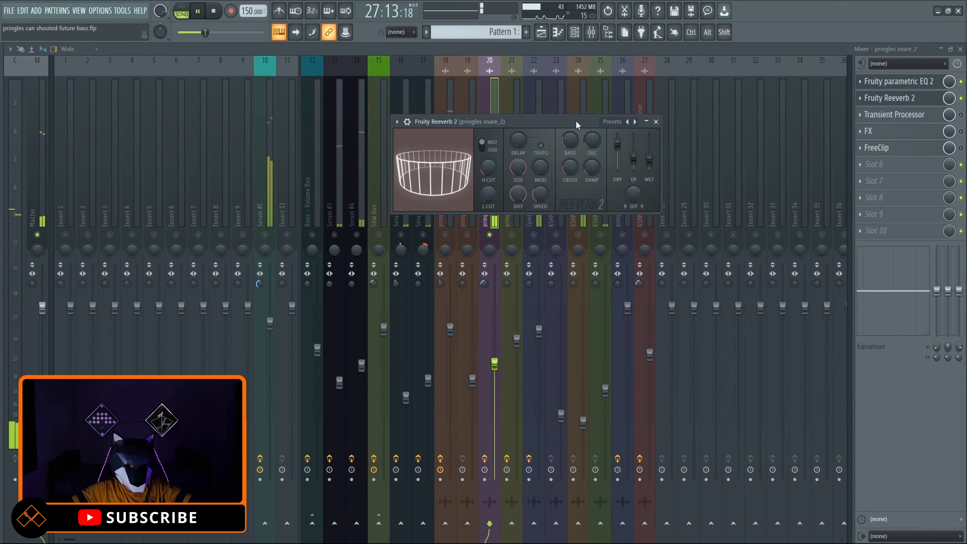
key(space)
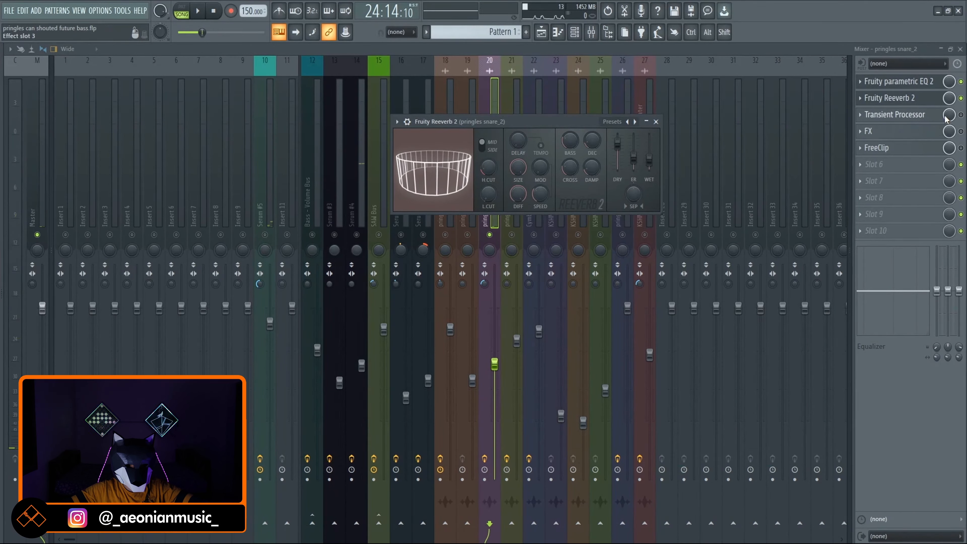
Enable Transient Processor on pringles snare_2, examine its attack, drive and release settings and listen to the snare
click(961, 115)
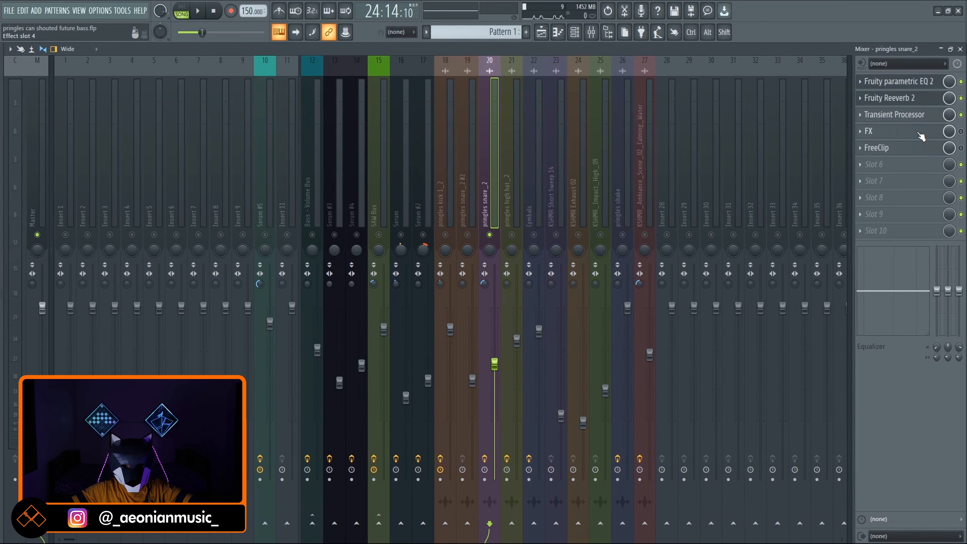
click(869, 120)
drag(199, 113, 633, 131)
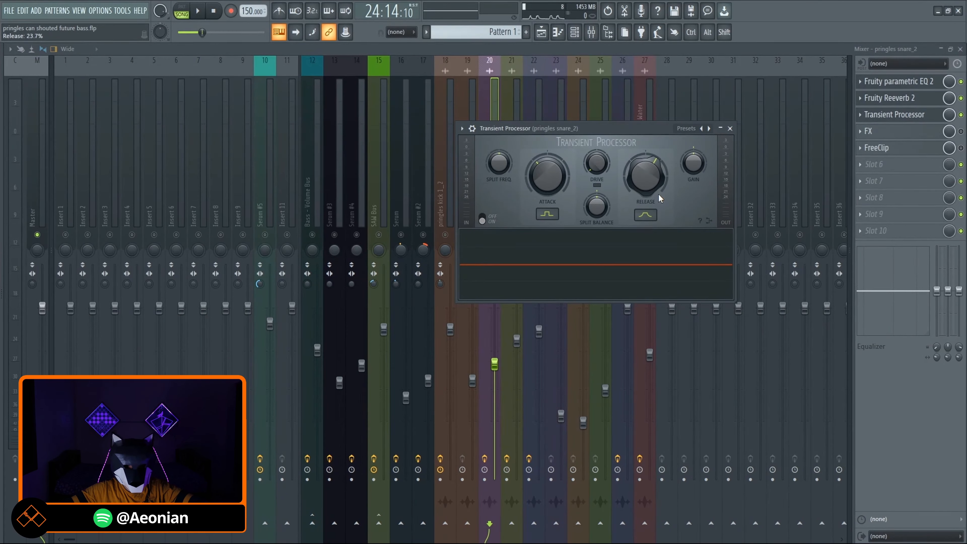
key(space)
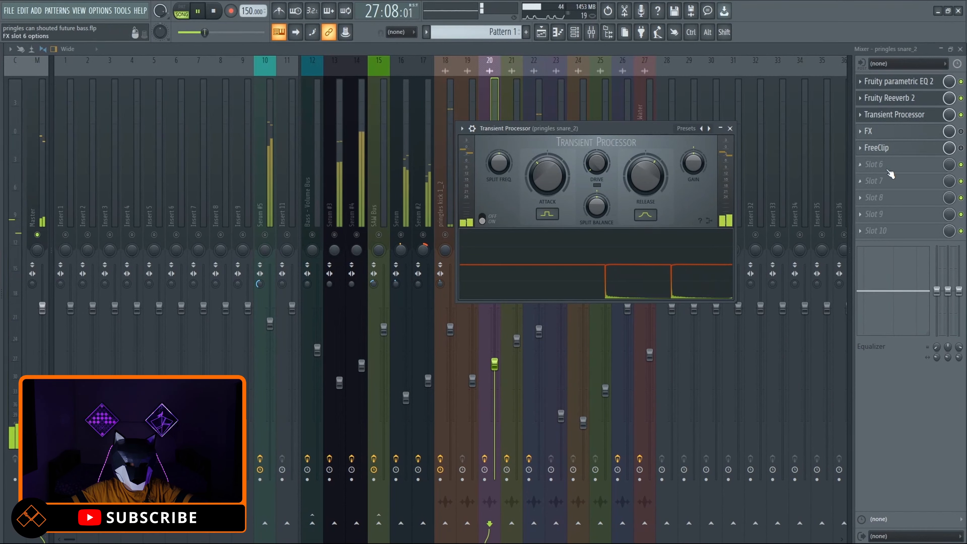
key(space)
Enable the FX Effector on pringles snare_2, examine its Vox effect settings and listen to the snare
click(962, 131)
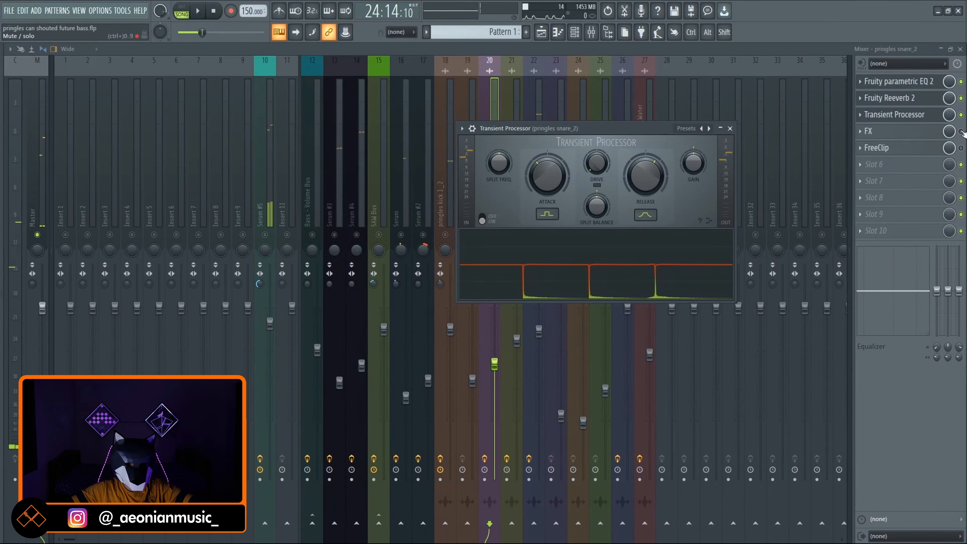
click(884, 137)
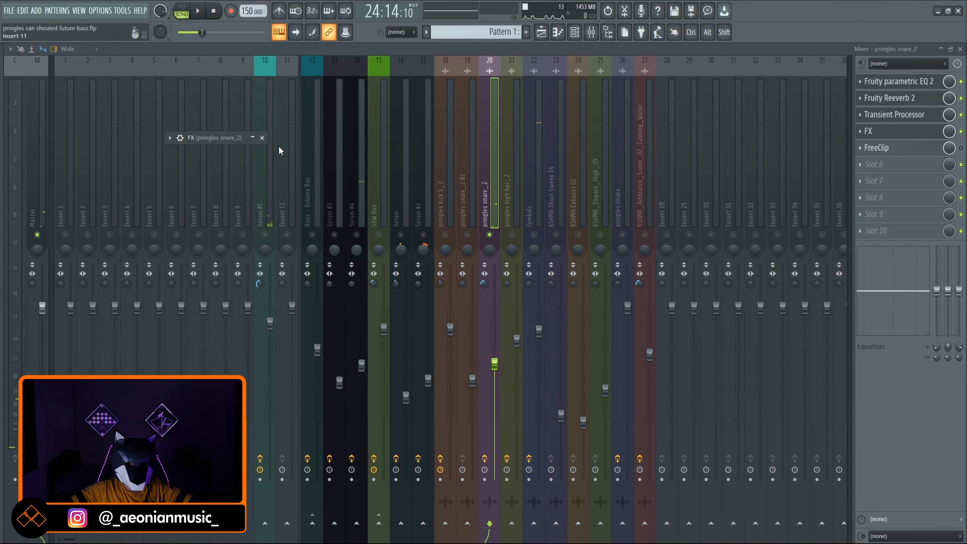
drag(214, 137, 593, 120)
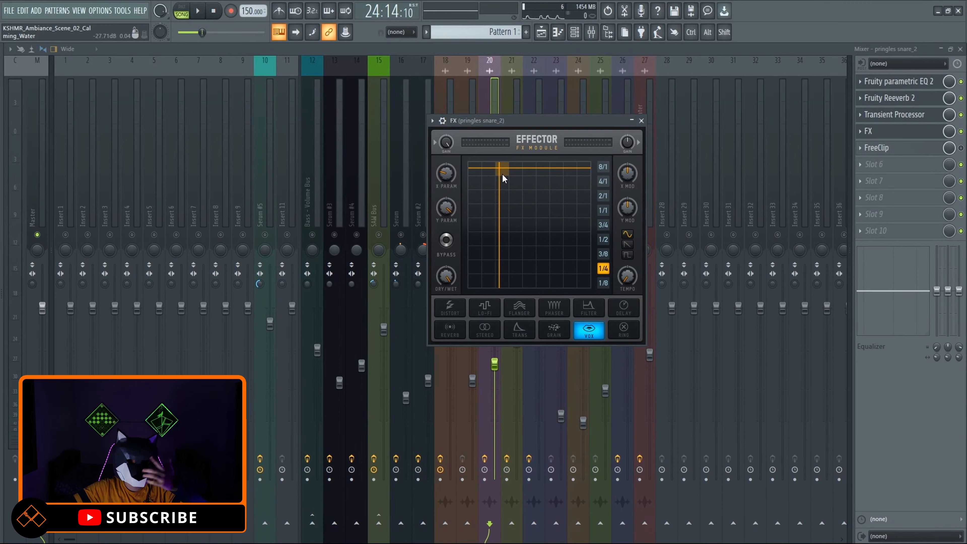
key(space)
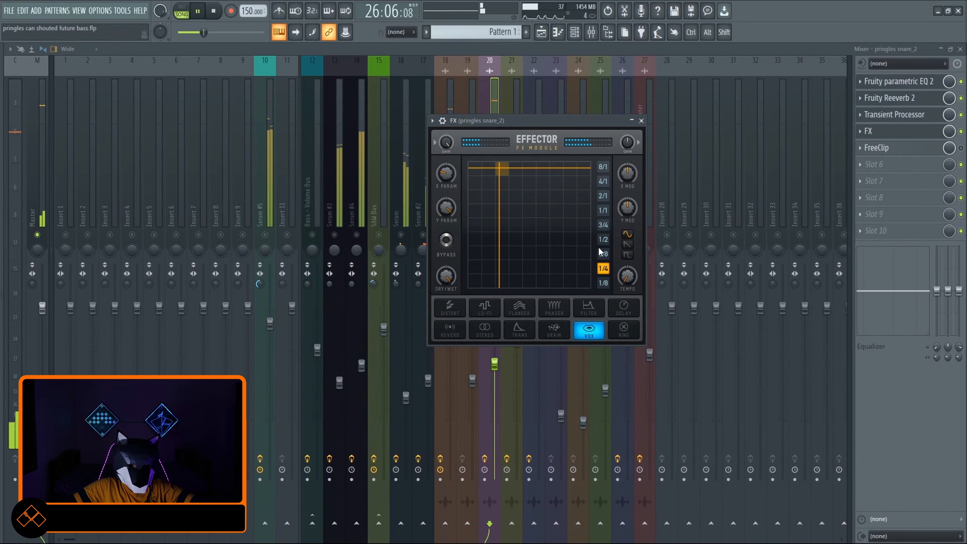
key(space)
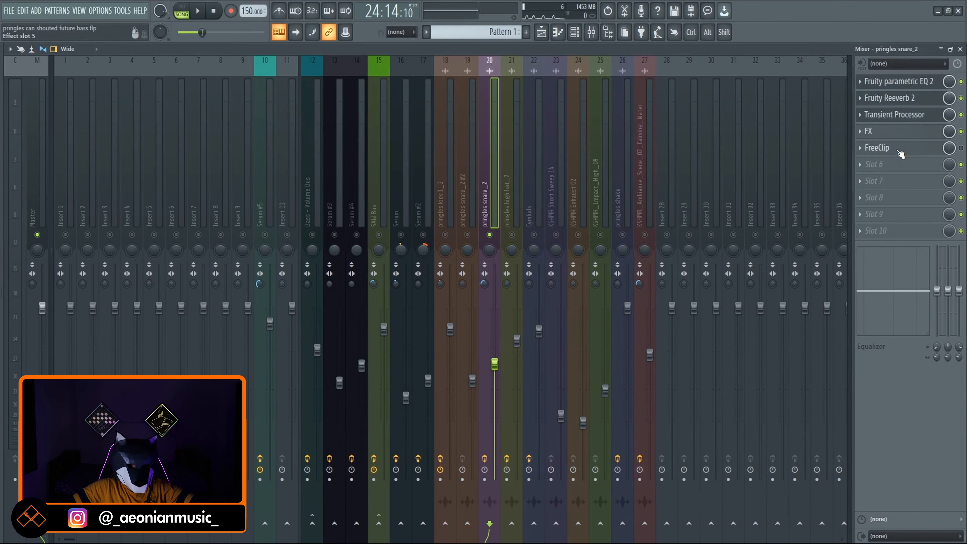
Enable FreeClip on pringles snare_2, examine its hard clipping and clip ceiling and listen to the fully processed snare
click(882, 150)
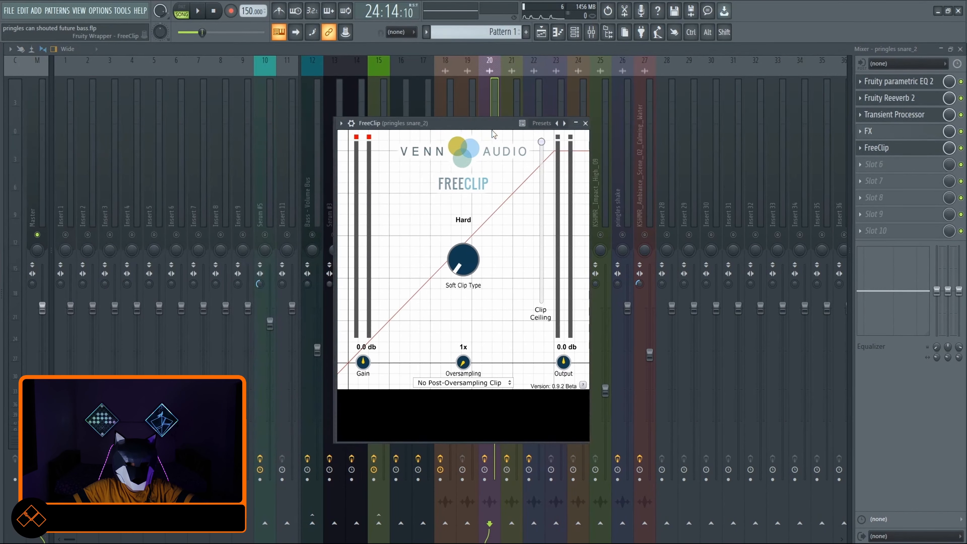
key(space)
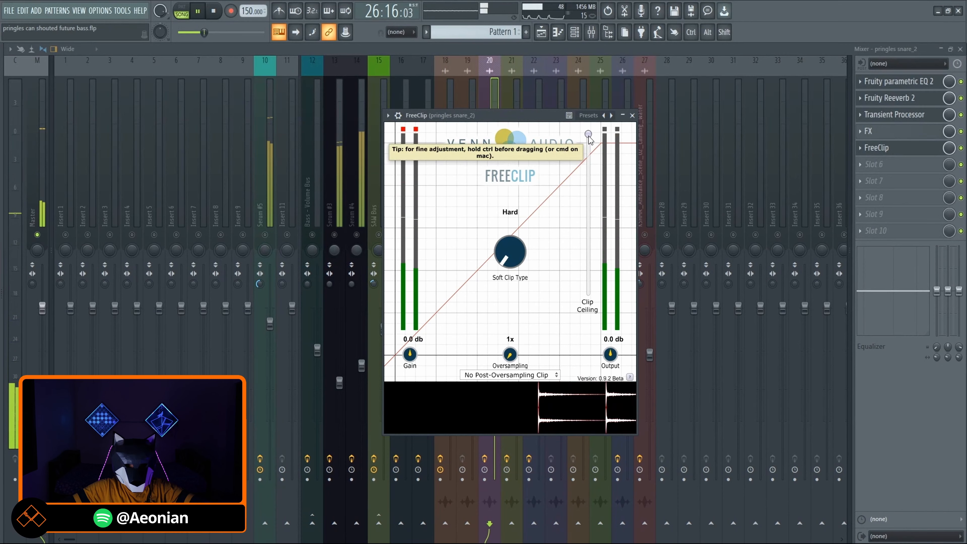
key(space)
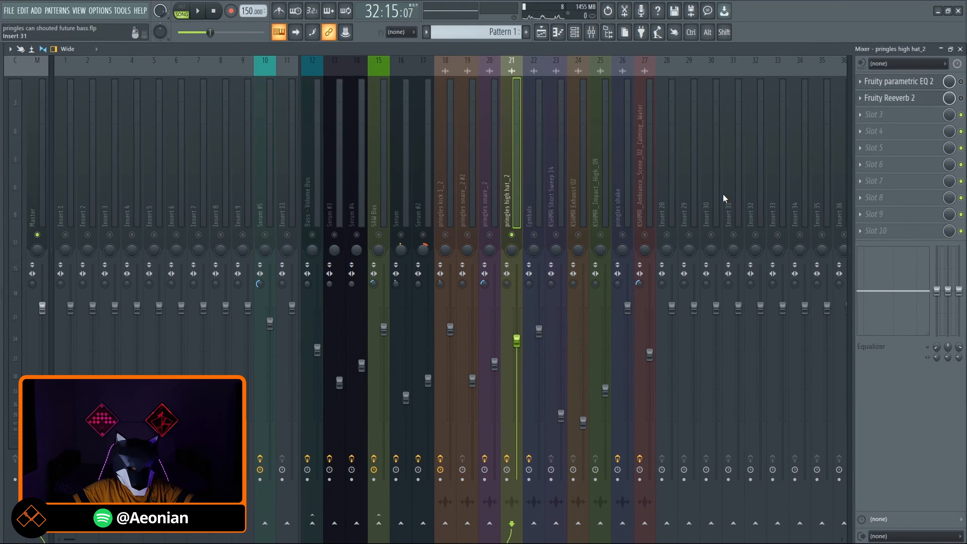
Enable Fruity parametric EQ 2 on pringles high hat_2, examine its steep low cut and listen to the hi-hat
click(899, 81)
key(space)
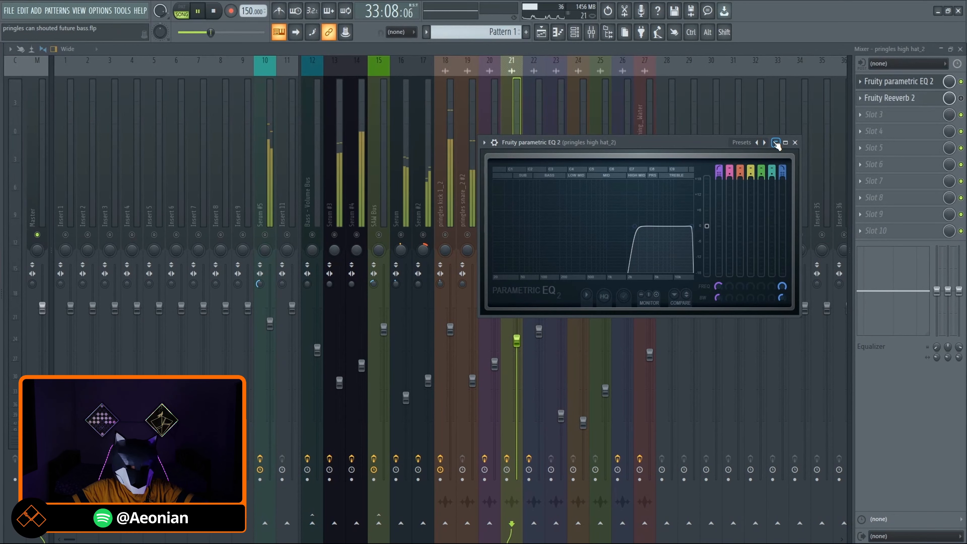
click(775, 143)
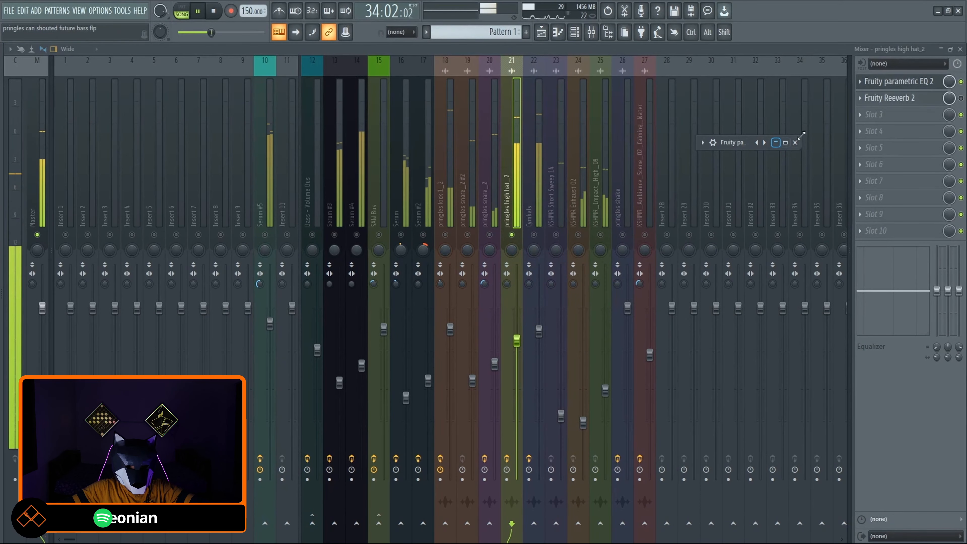
key(space)
Enable Fruity Reeverb 2 on pringles high hat_2, examine its reverb settings and listen to the hi-hat
click(961, 98)
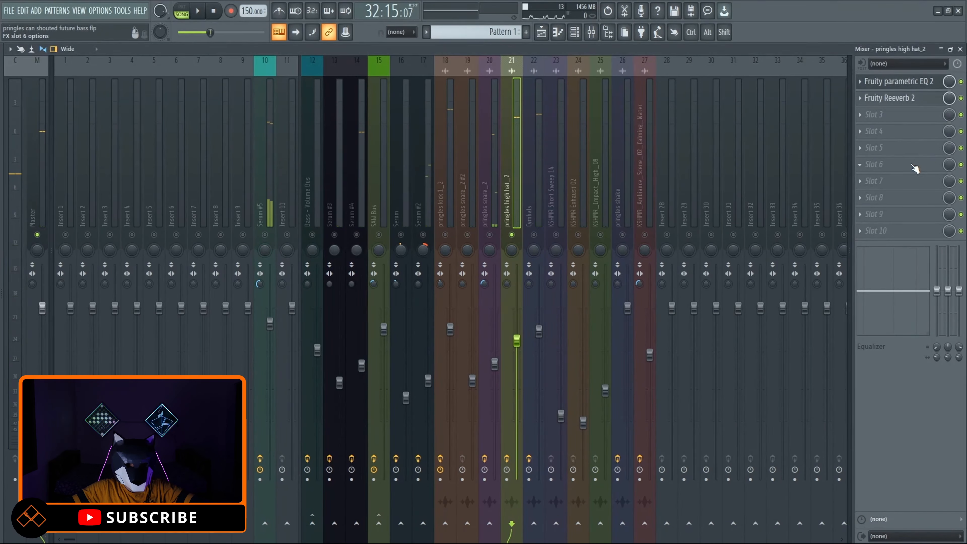
key(space)
click(907, 99)
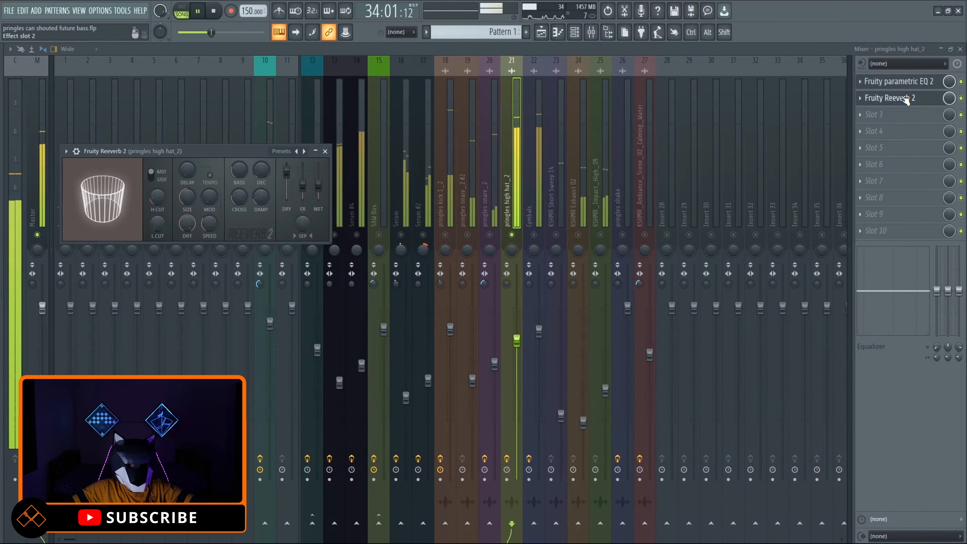
key(space)
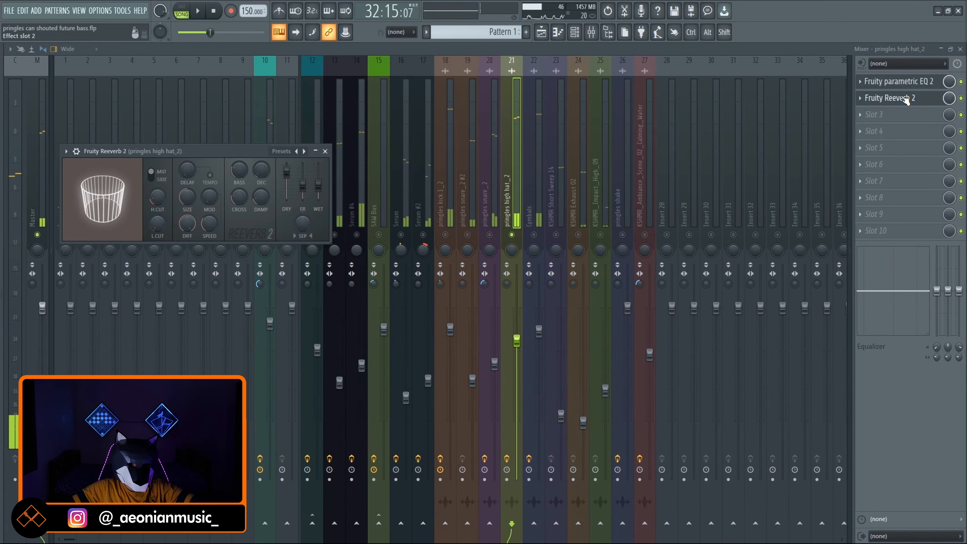
click(315, 151)
Solo the Cymbals mixer track and listen to it with all its effects bypassed
click(534, 214)
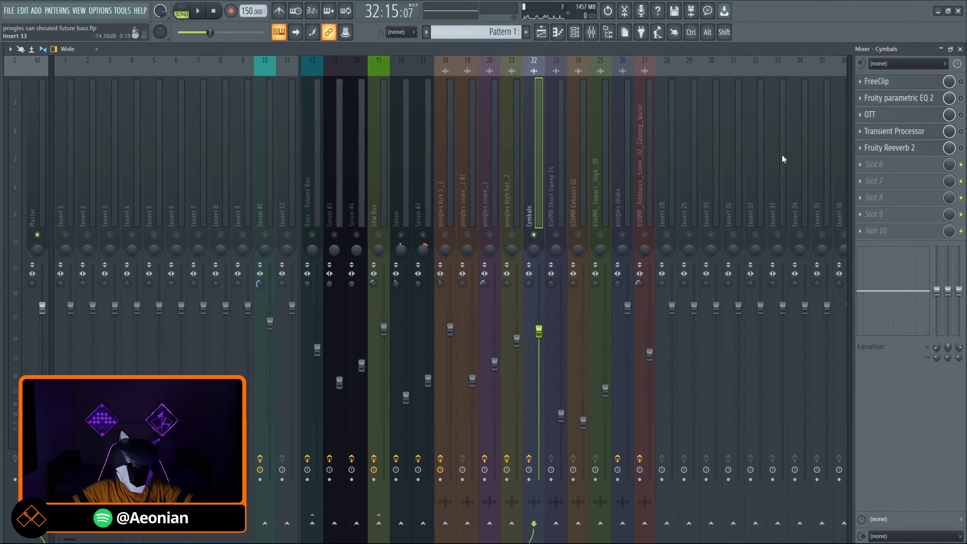
key(space)
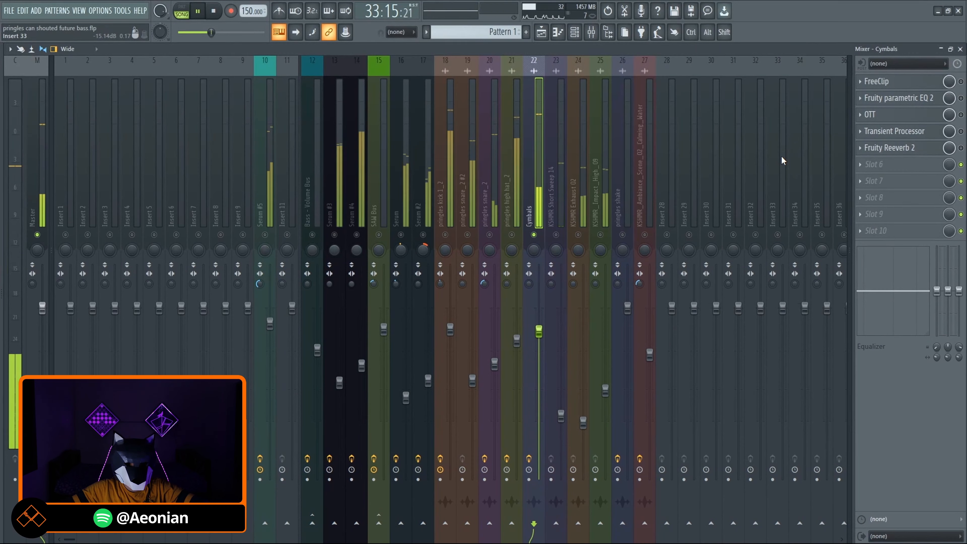
key(space)
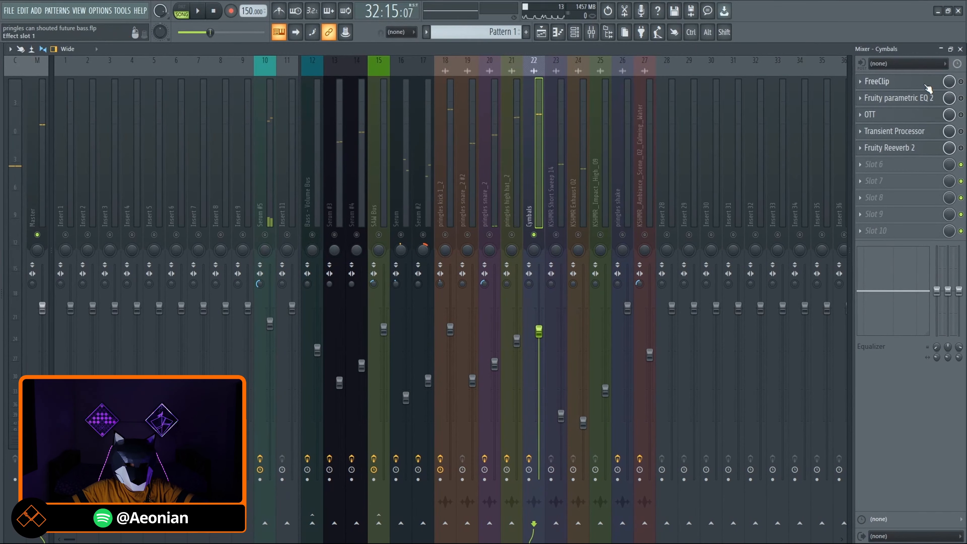
Enable FreeClip on the Cymbals track, examine its hard clipping and clip ceiling, and listen to the cymbals
click(928, 89)
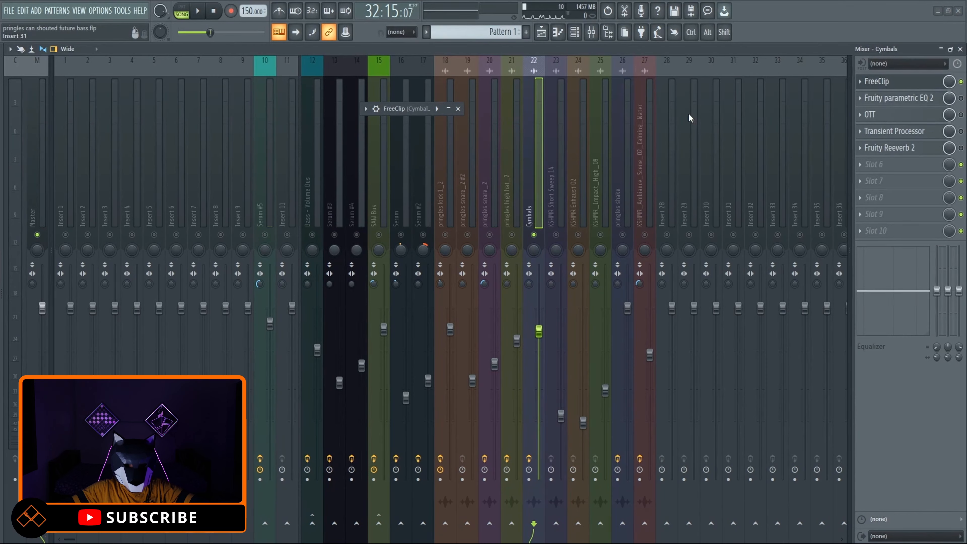
key(space)
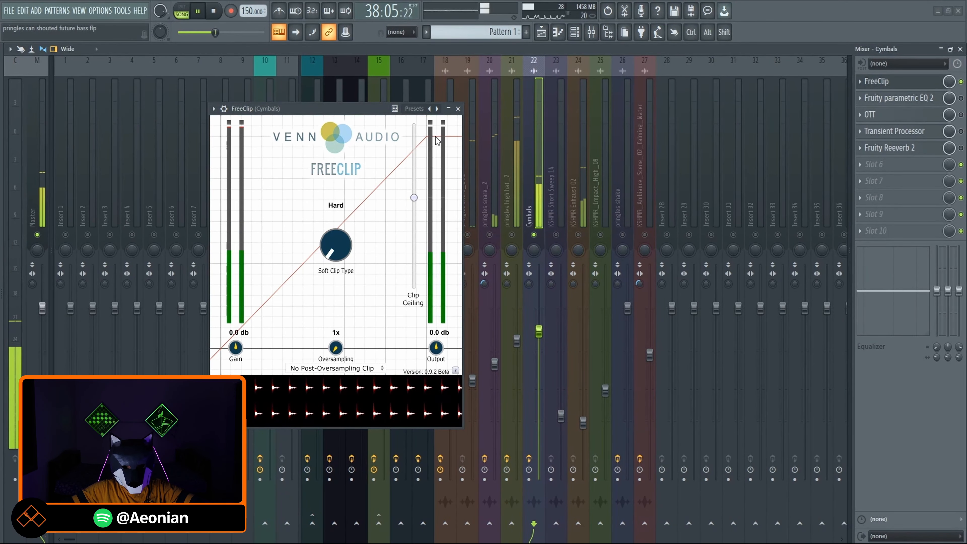
key(space)
click(448, 110)
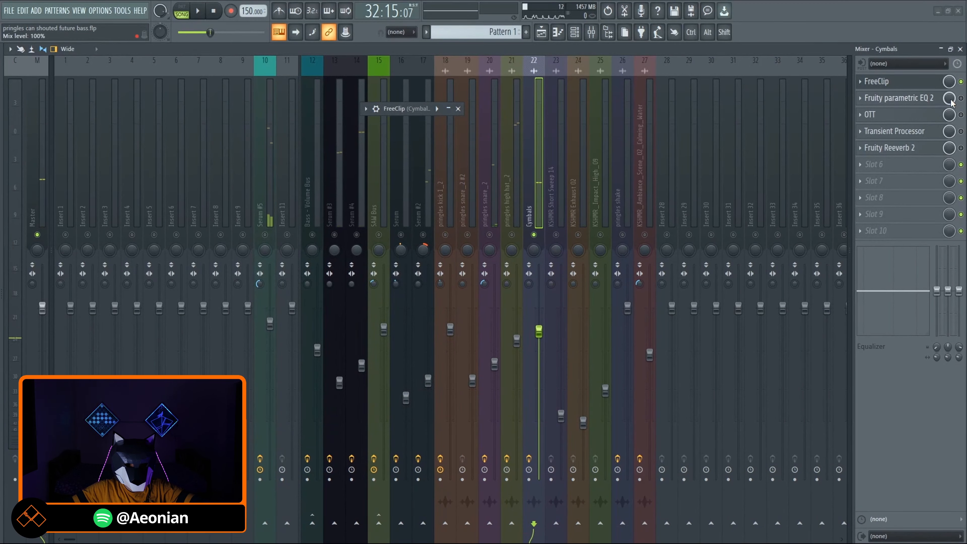
Enable Fruity parametric EQ 2 on the Cymbals track, examine its low cut and high boost, and listen to the cymbals
click(881, 100)
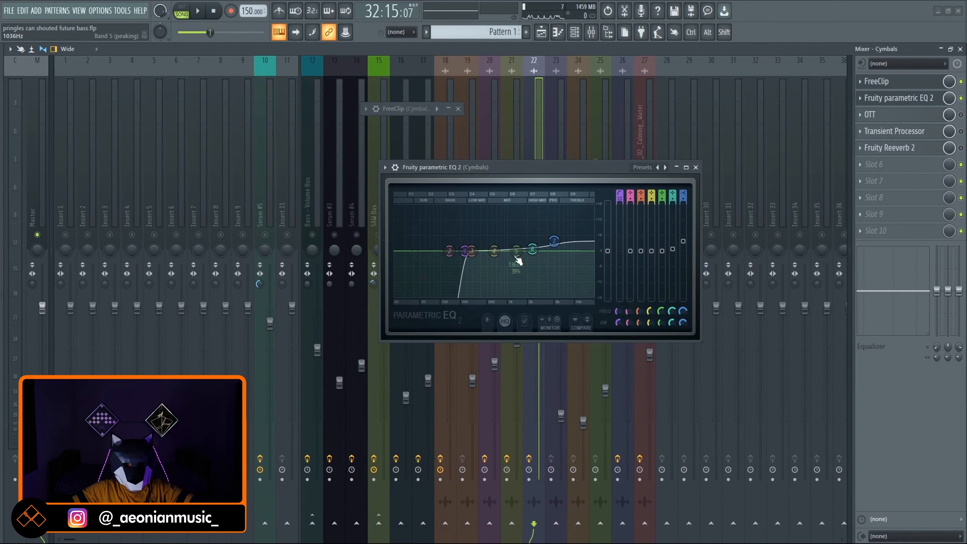
key(space)
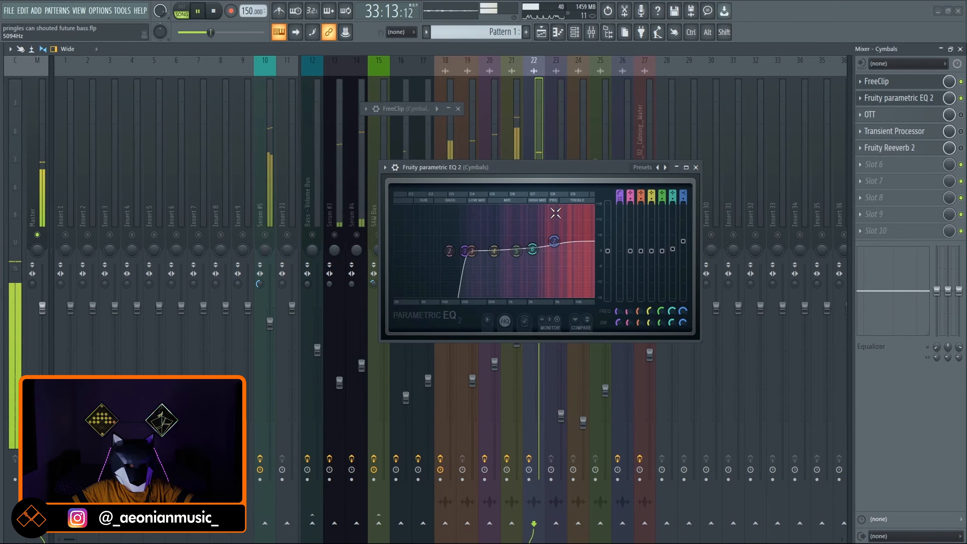
key(space)
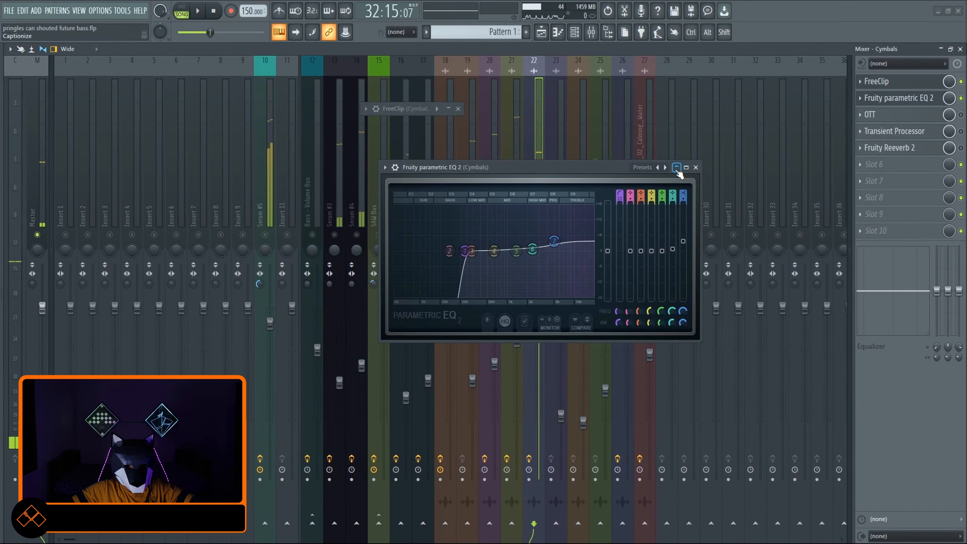
click(677, 168)
Enable OTT on the Cymbals track, examine its compression depth and band settings, and listen to the cymbals
click(884, 119)
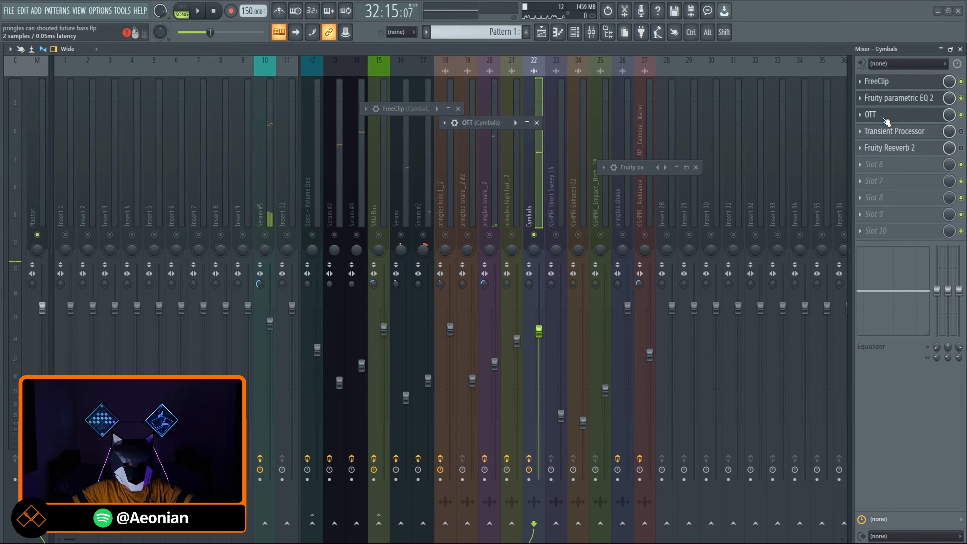
key(space)
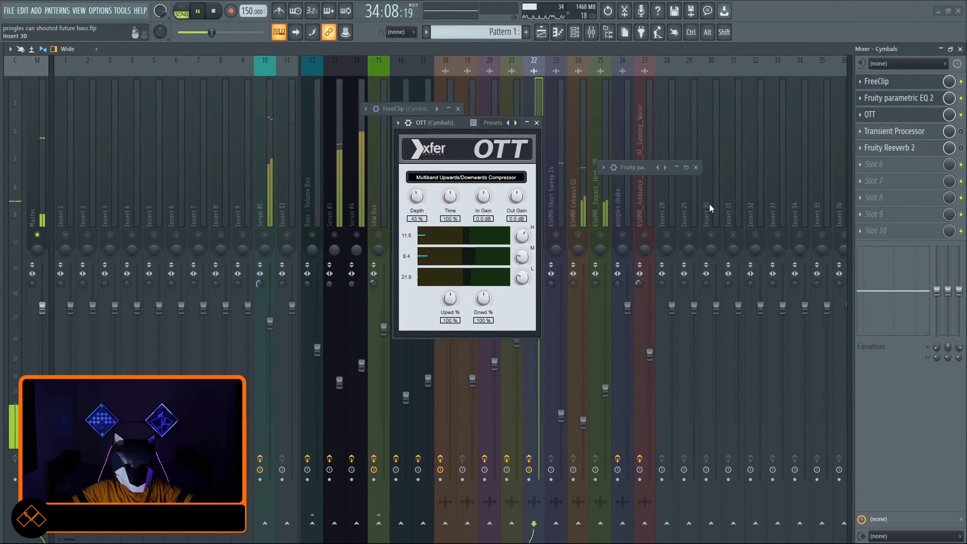
key(space)
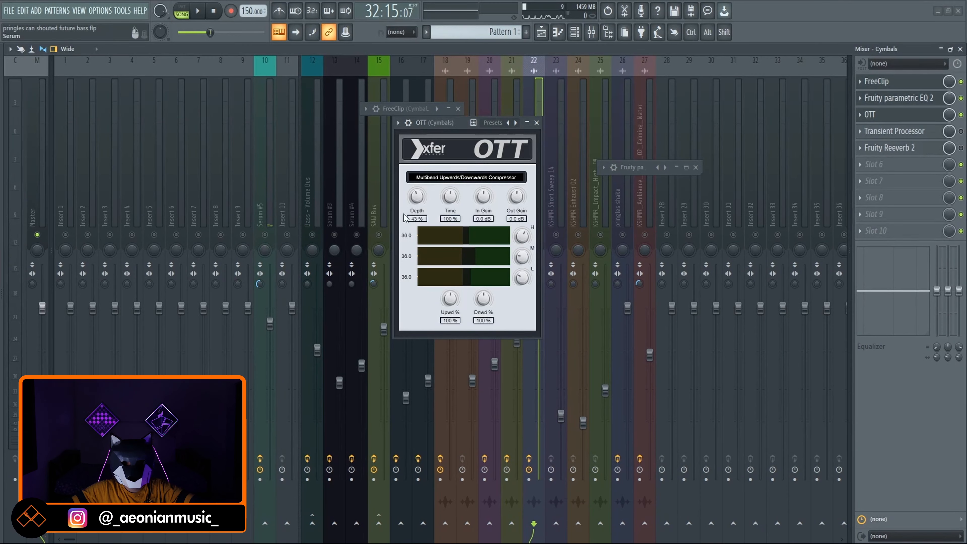
click(526, 123)
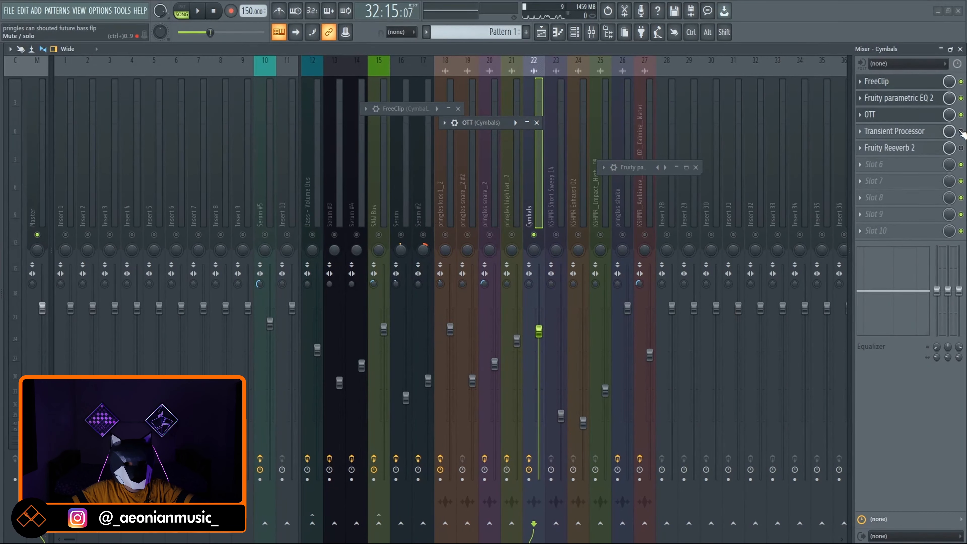